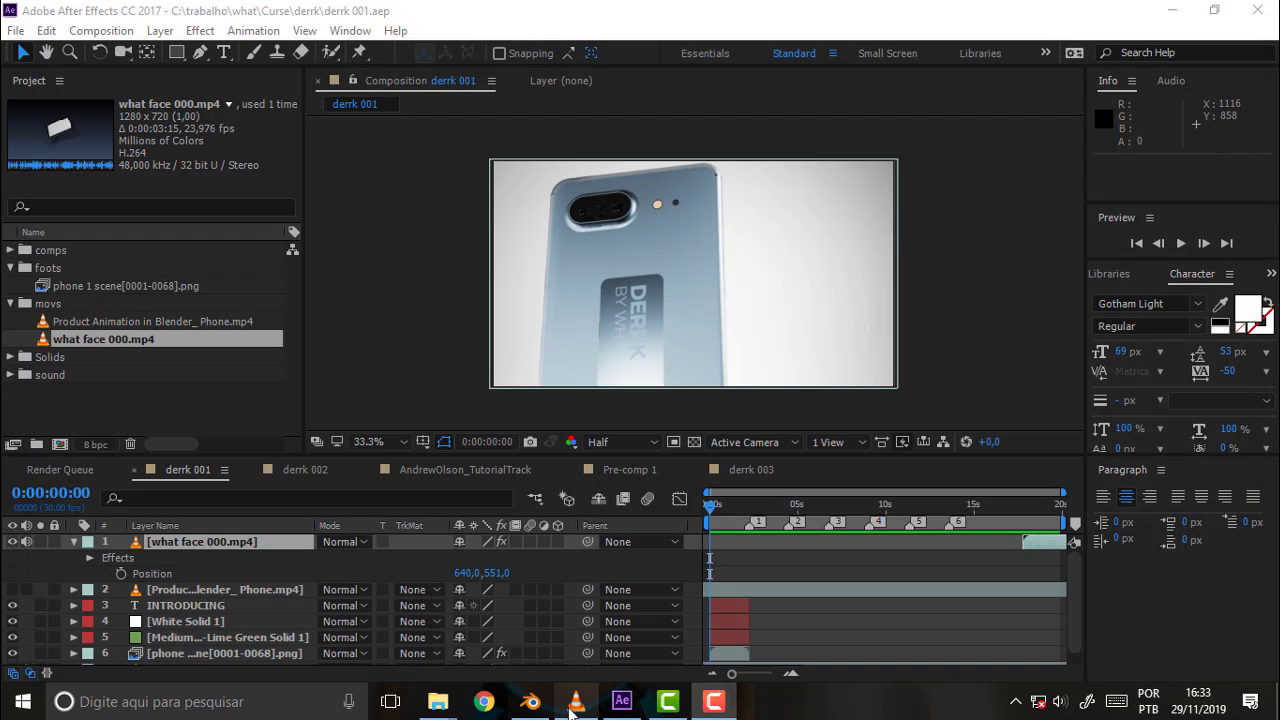
# Switch to the Blender phone scene and briefly play its animation
pyautogui.click(530, 701)
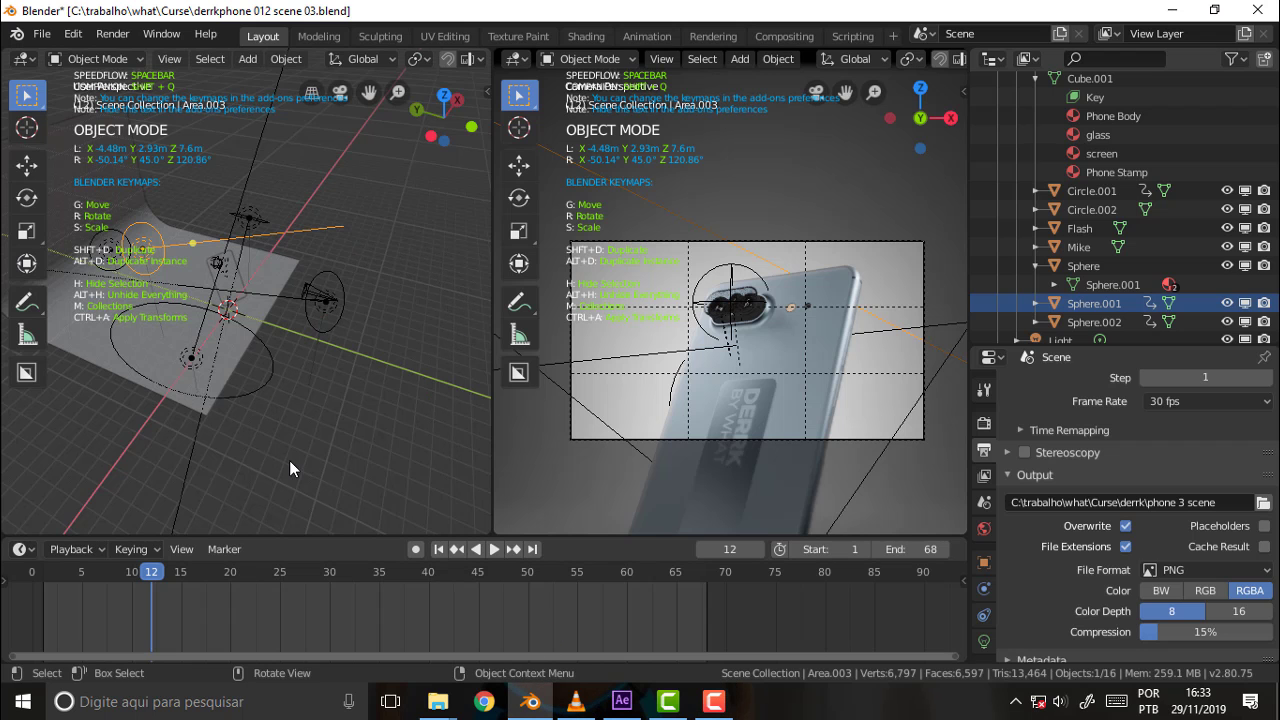
pyautogui.press('space')
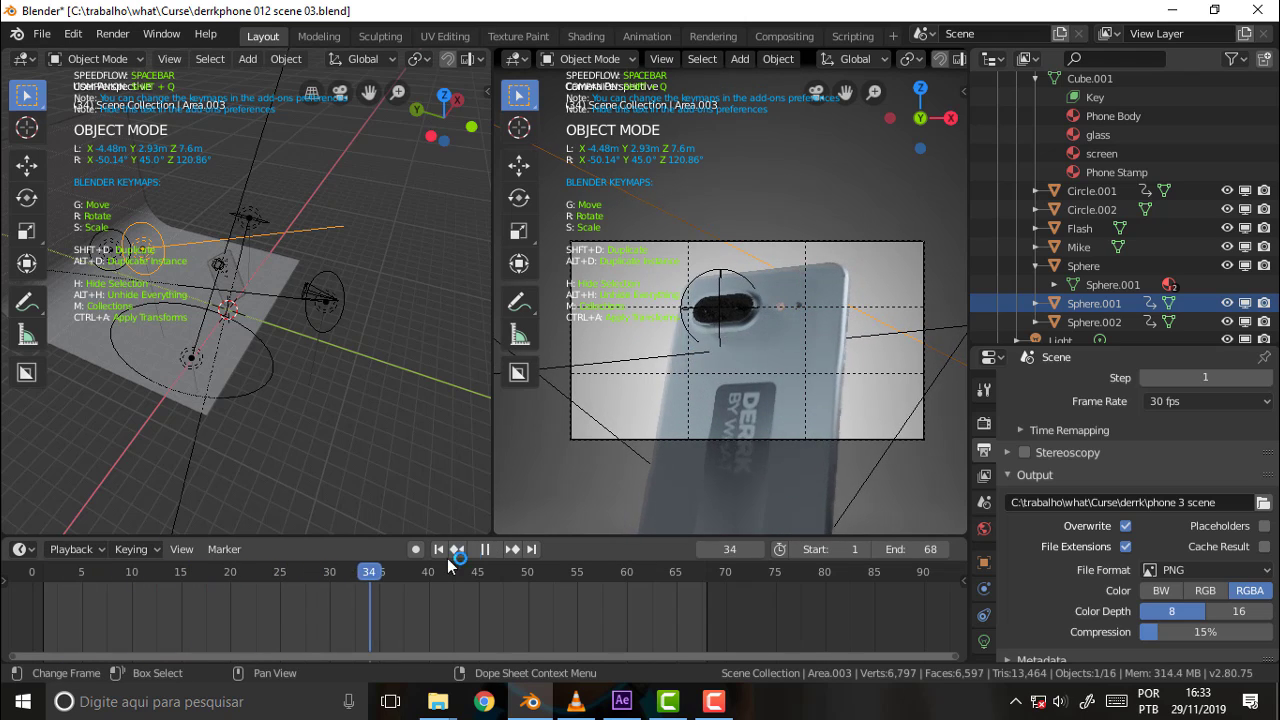
pyautogui.press('Escape')
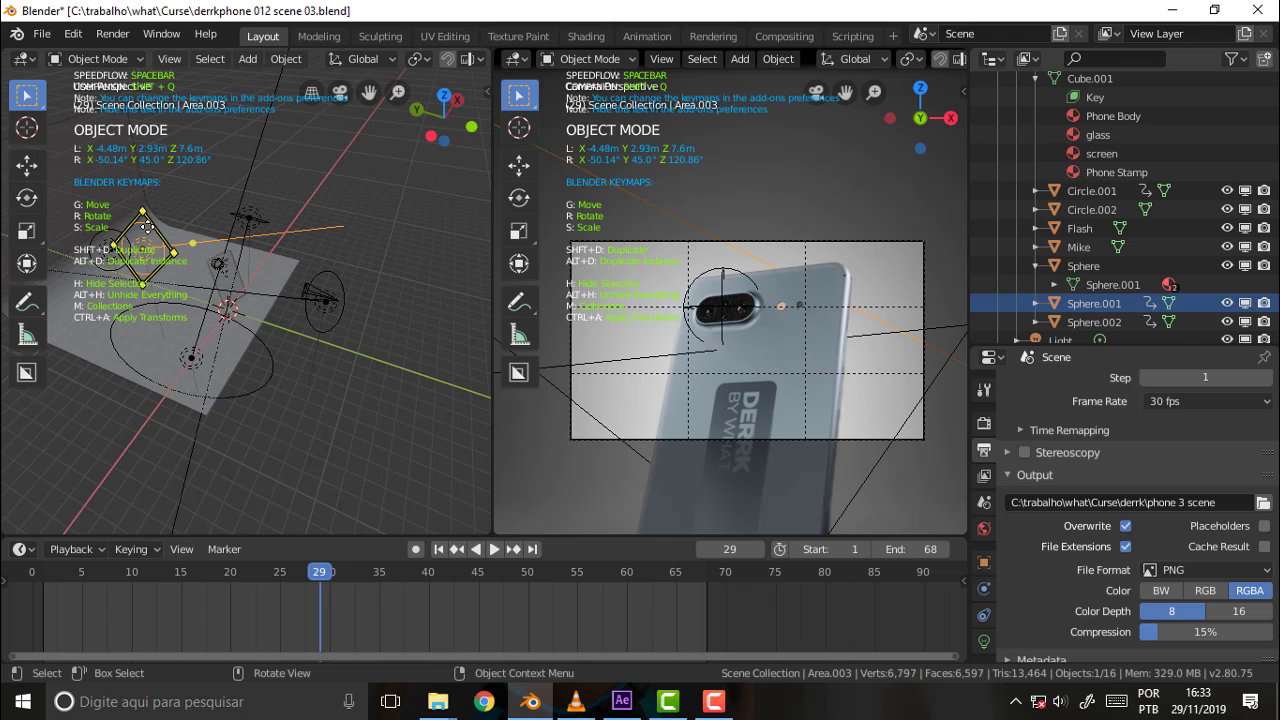
# Duplicate the area light as Area.004, leaving the copy in place
pyautogui.click(259, 217)
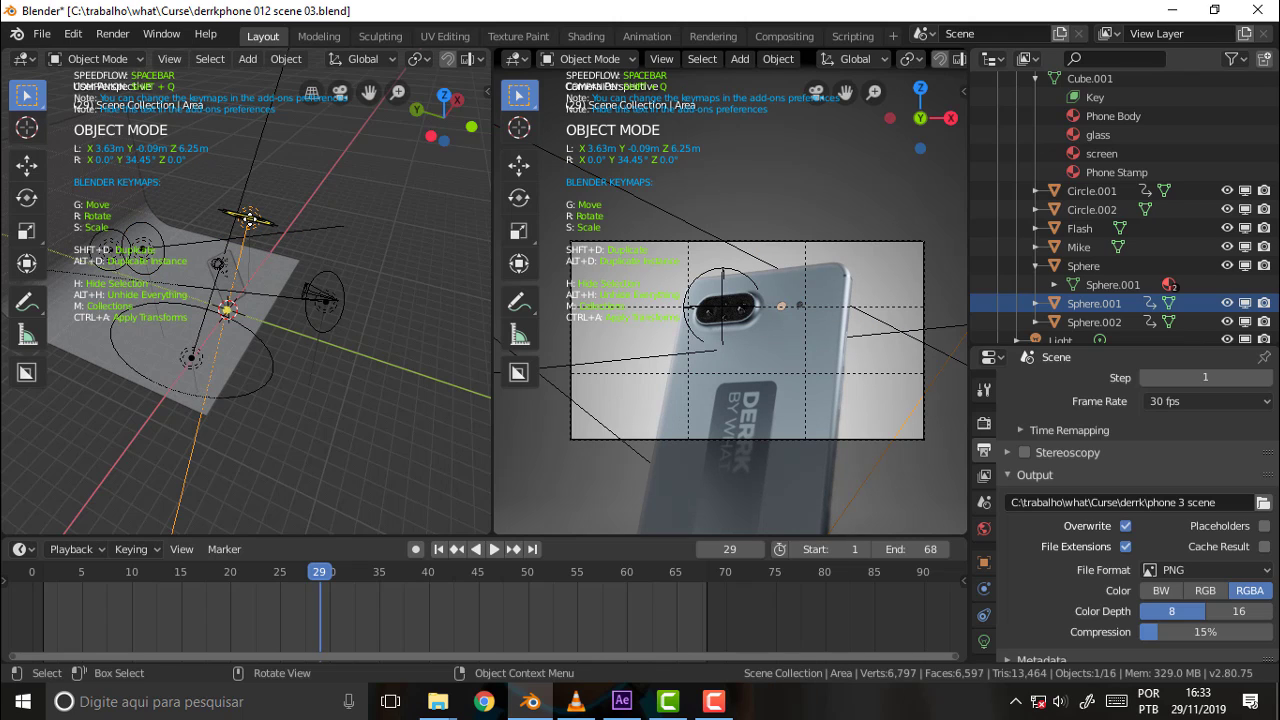
pyautogui.hotkey('shift', 'd')
pyautogui.rightClick(199, 232)
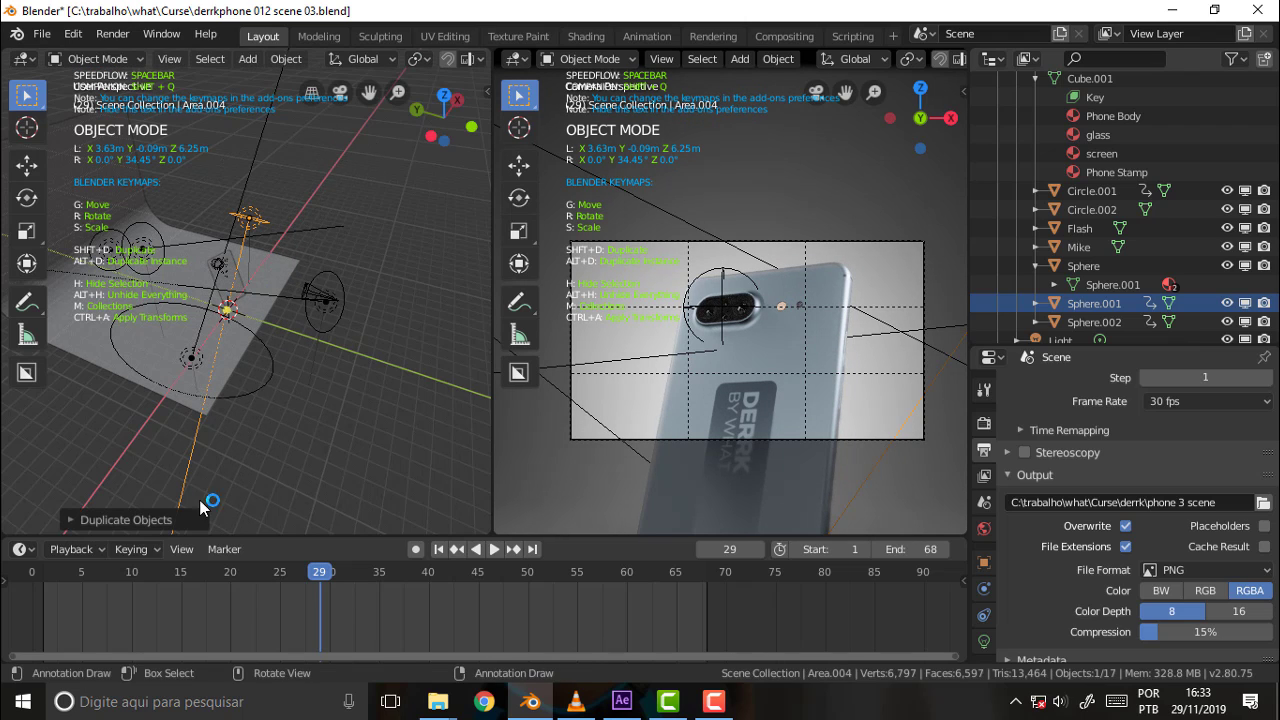
# Replay the animation from frame 0, stop at frame 48, and orbit the left view
pyautogui.moveTo(310, 575); pyautogui.dragTo(32, 575)
pyautogui.press('space')
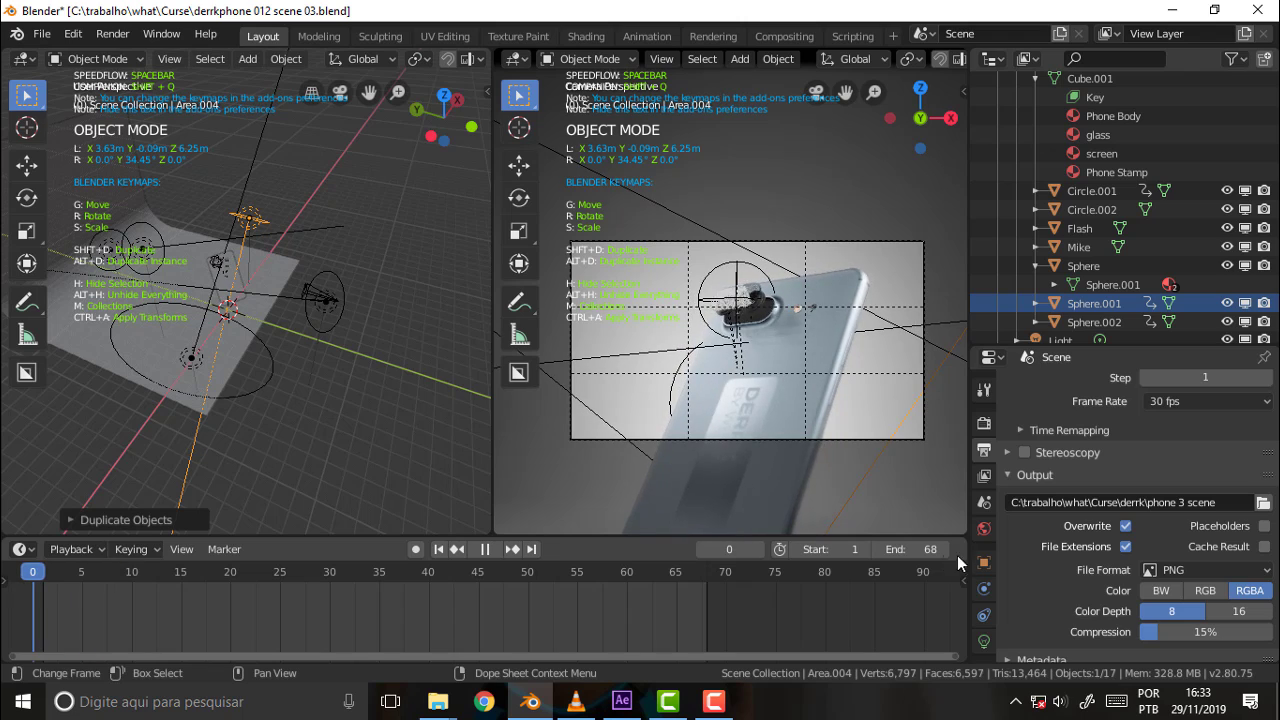
pyautogui.press('Escape')
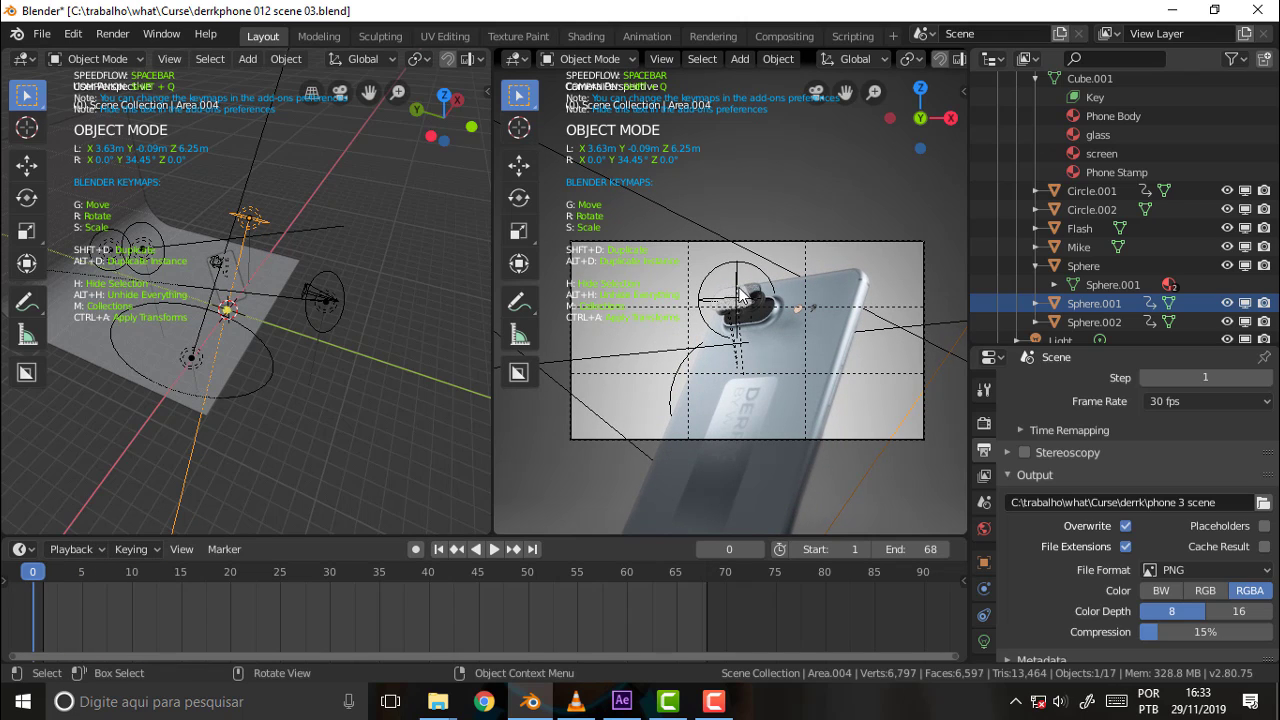
pyautogui.press('space')
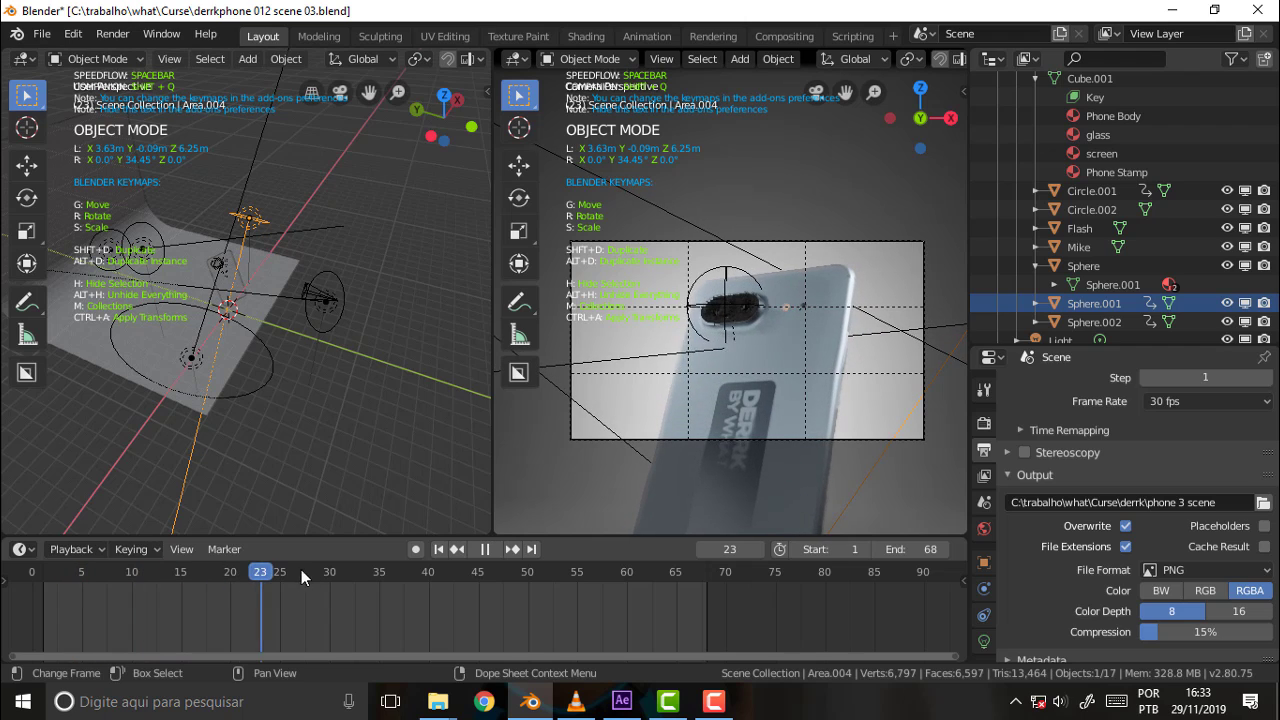
pyautogui.press('Escape')
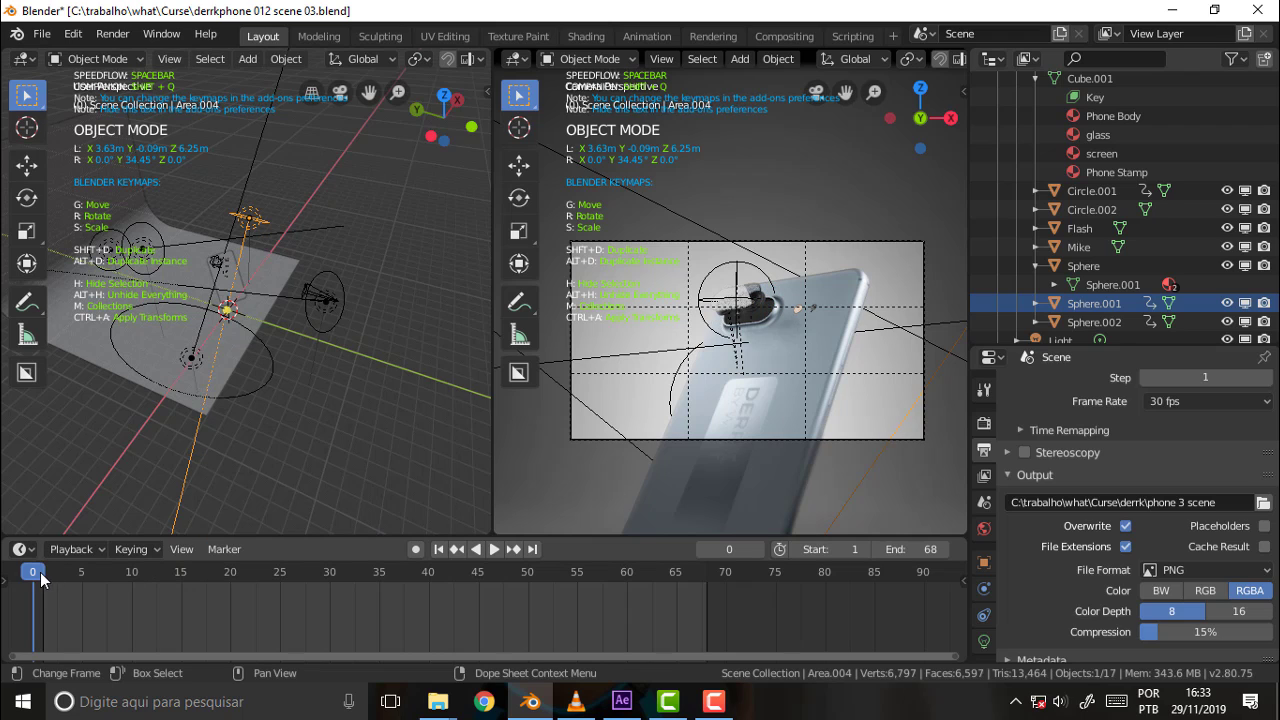
pyautogui.press('space')
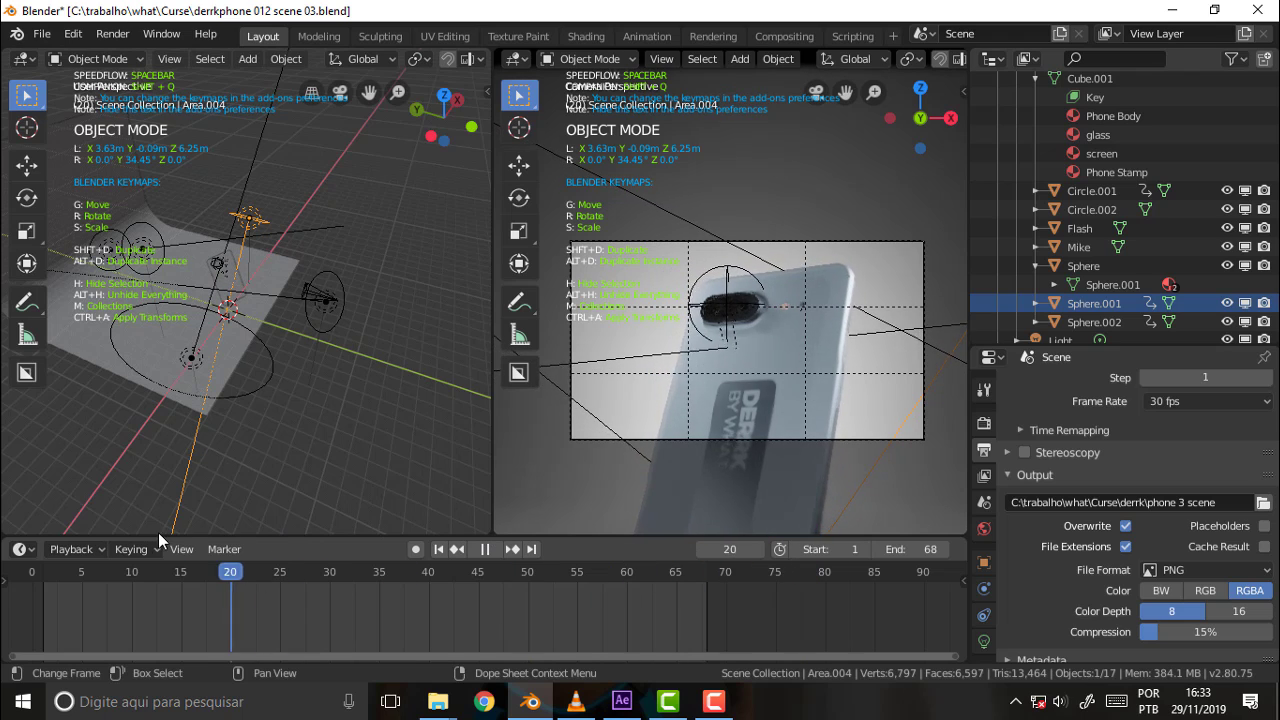
pyautogui.press('space')
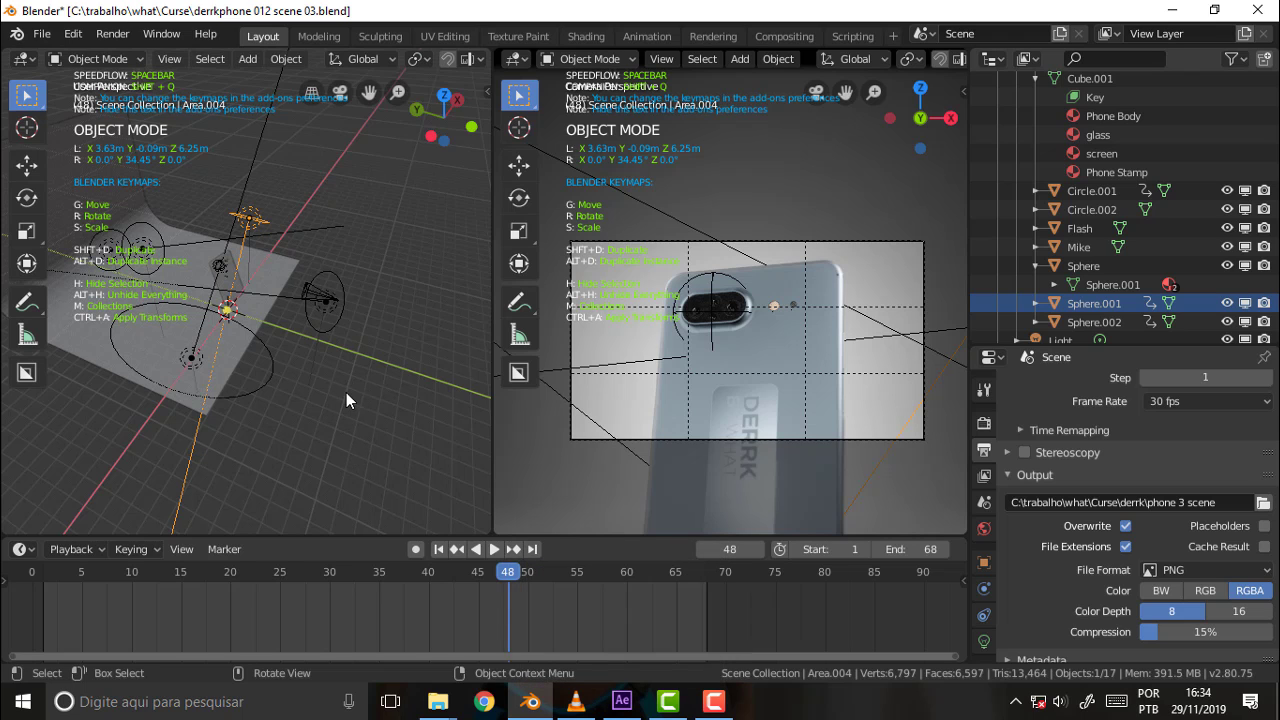
pyautogui.moveTo(435, 259); pyautogui.dragTo(379, 230)
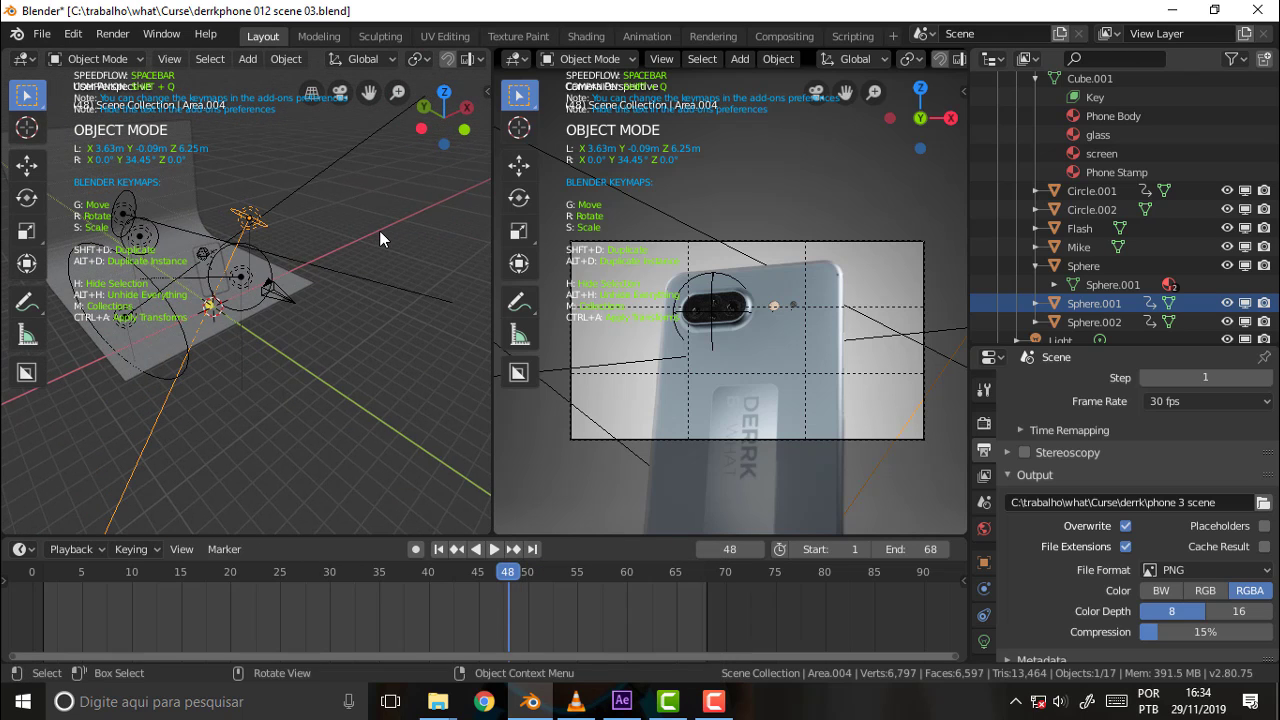
# Save the scene as derrkphone 012 scene 03.blend and replay the animation
pyautogui.click(40, 33)
pyautogui.click(74, 175)
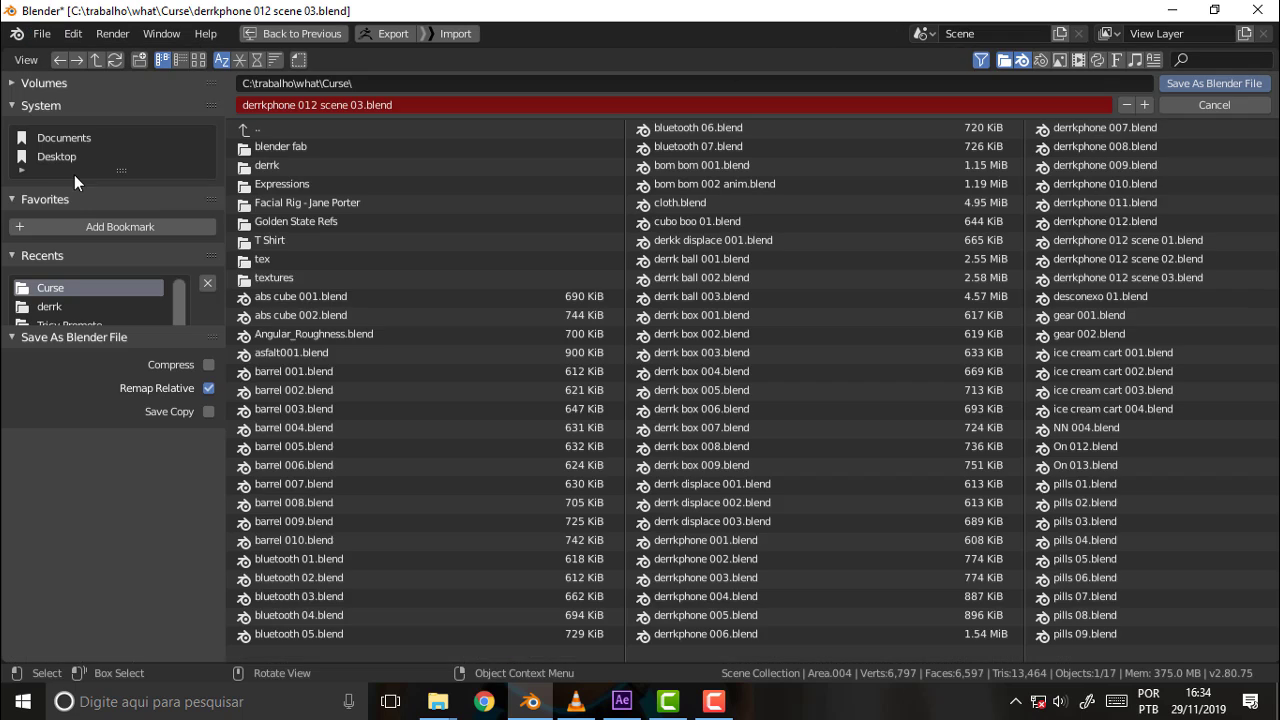
pyautogui.click(1208, 83)
pyautogui.press('space')
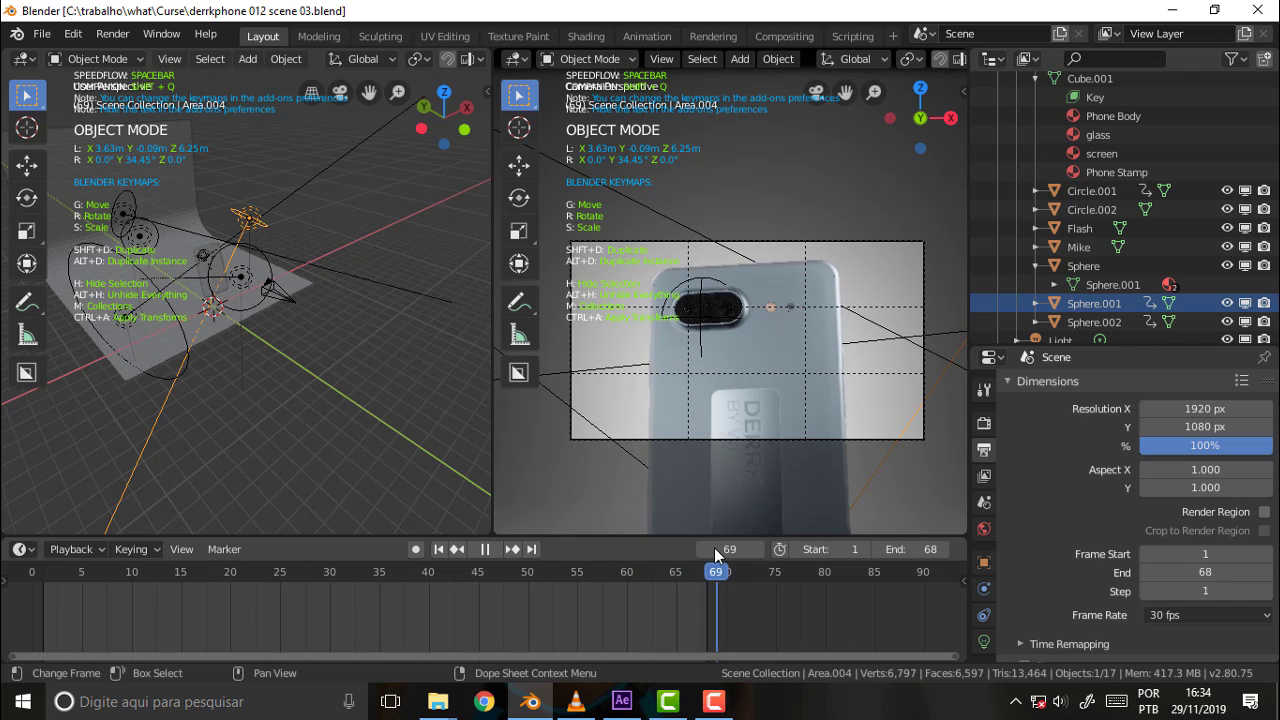
pyautogui.press('space')
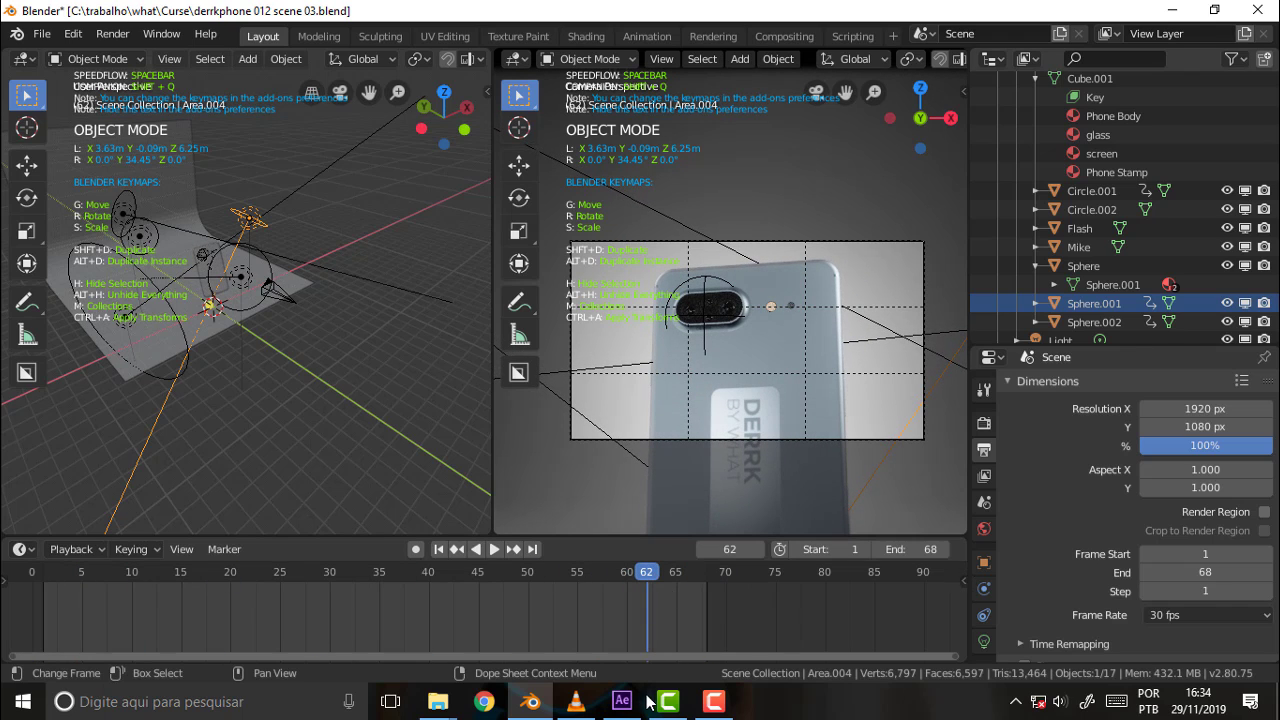
# In After Effects, start a multiple-file import into the foots folder from Curse > derrk
pyautogui.click(620, 703)
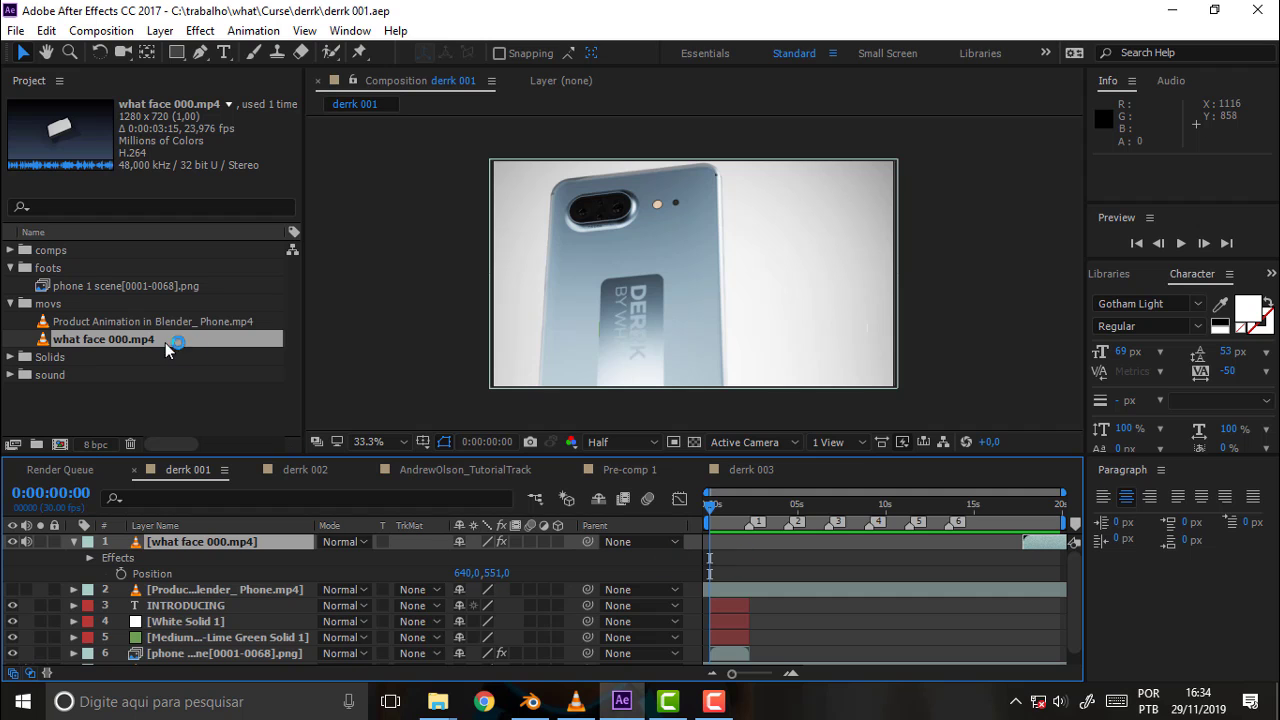
pyautogui.click(45, 269)
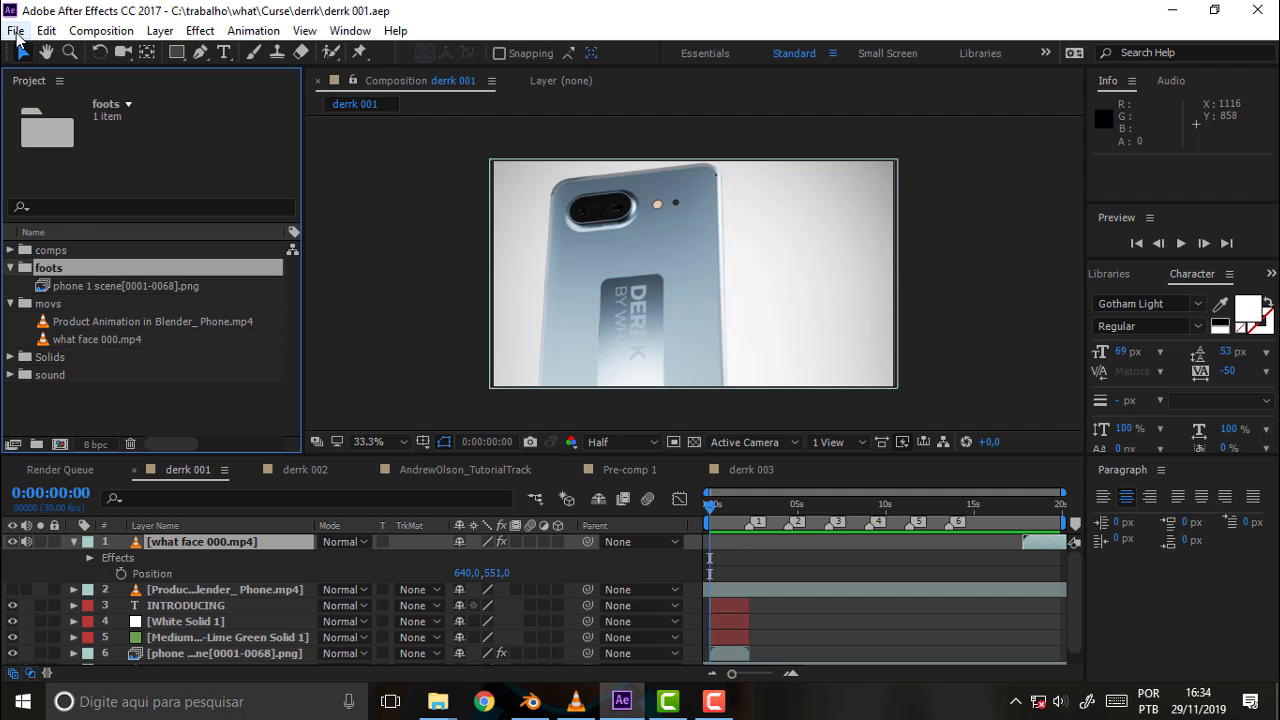
pyautogui.click(17, 31)
pyautogui.moveTo(112, 282)
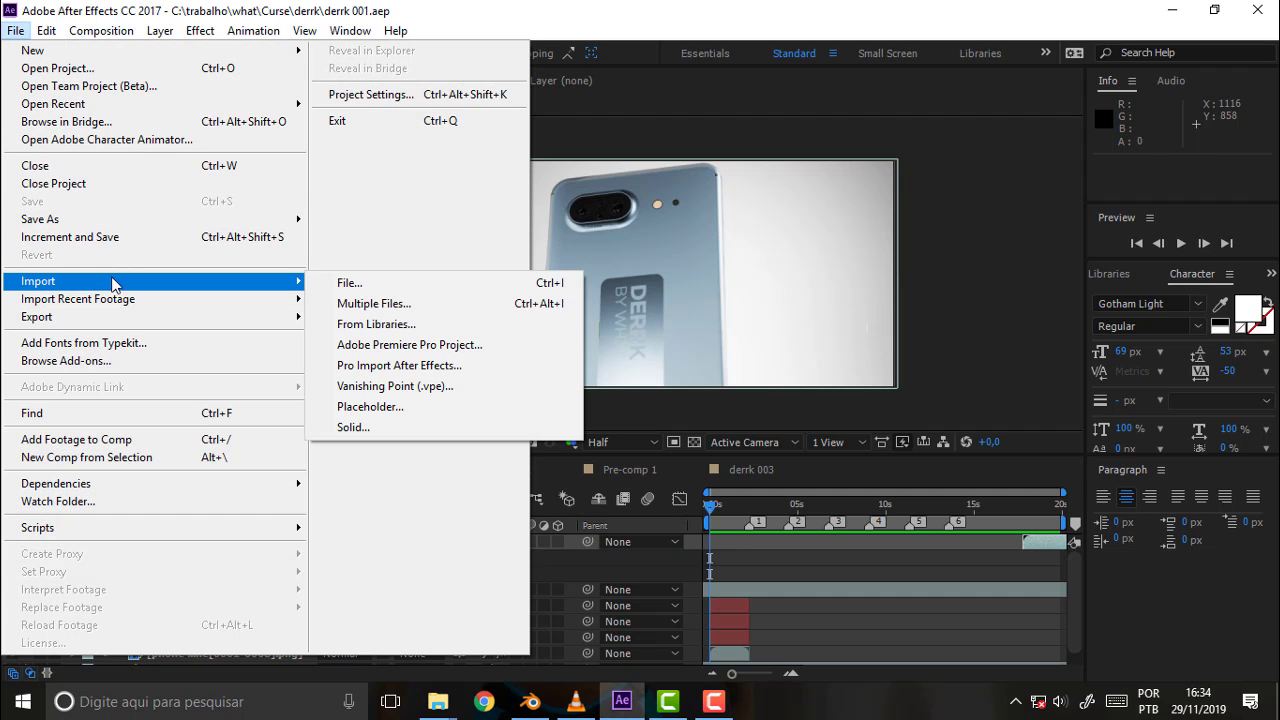
pyautogui.click(385, 308)
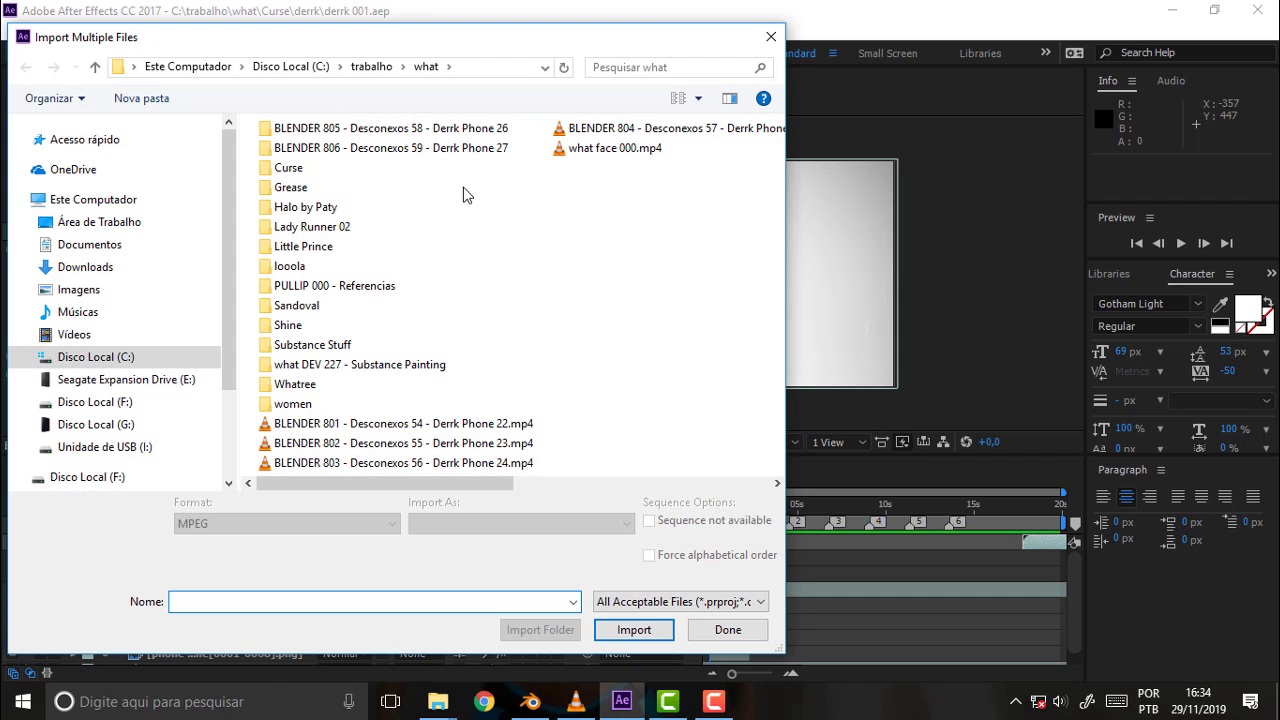
pyautogui.doubleClick(290, 168)
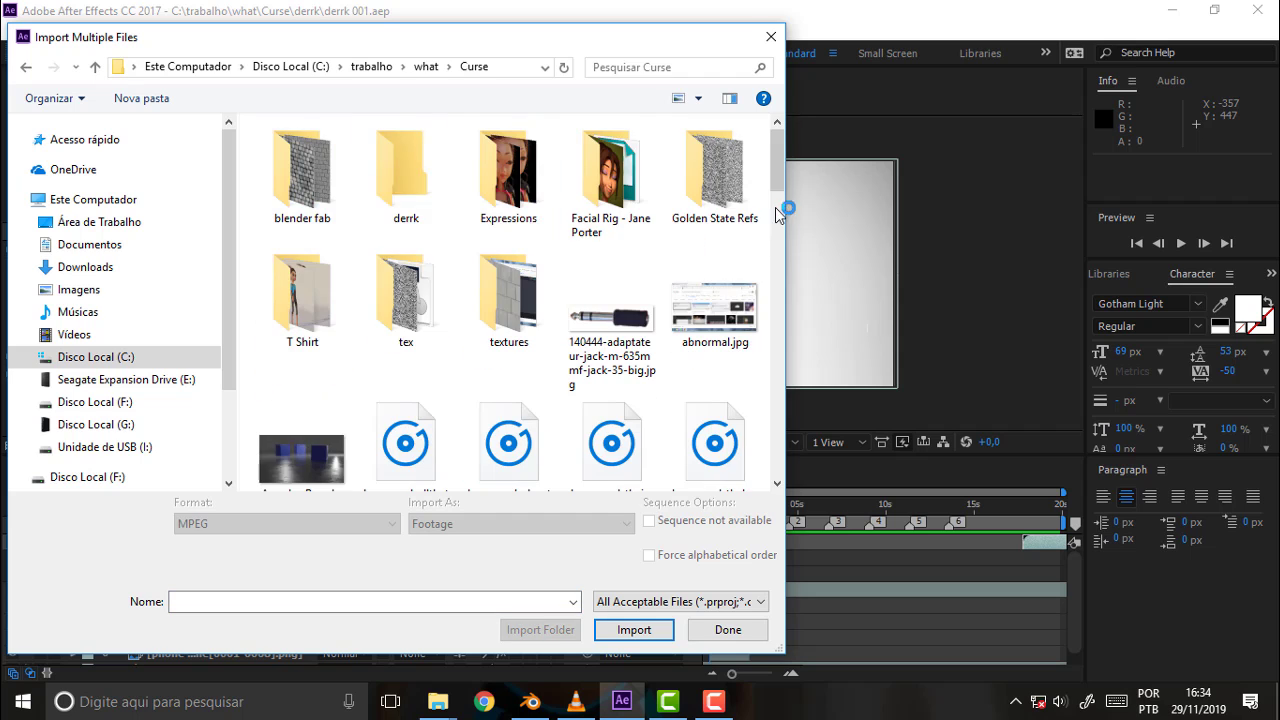
pyautogui.moveTo(776, 176); pyautogui.dragTo(776, 148)
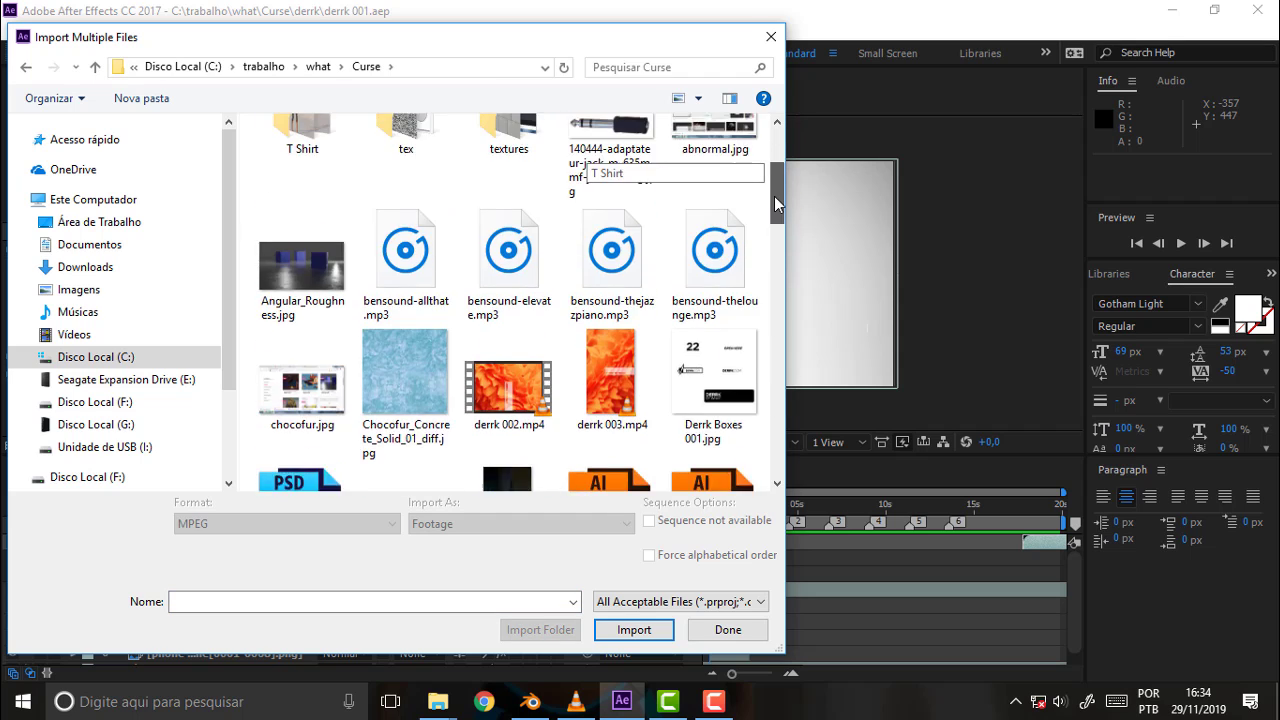
pyautogui.doubleClick(406, 172)
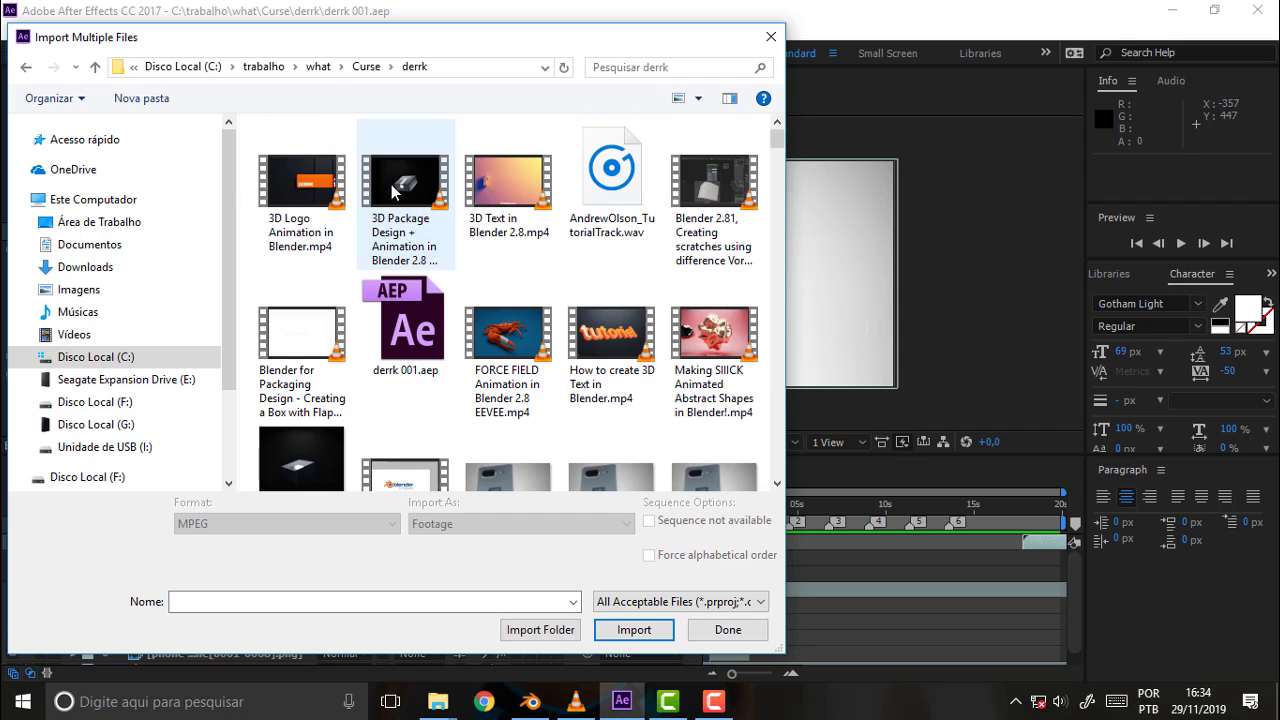
pyautogui.moveTo(777, 142); pyautogui.dragTo(780, 286)
# Import the phone 2 scene and phone 3 scene PNG sequences
pyautogui.click(638, 299)
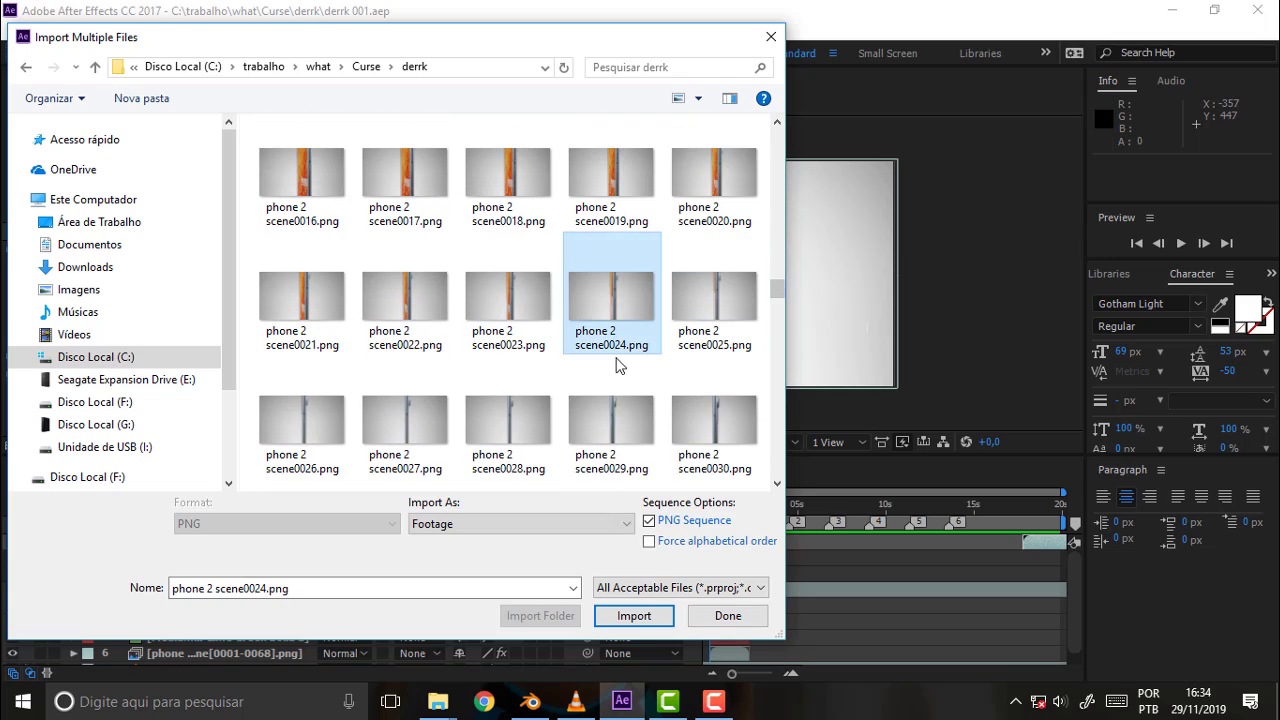
pyautogui.click(632, 618)
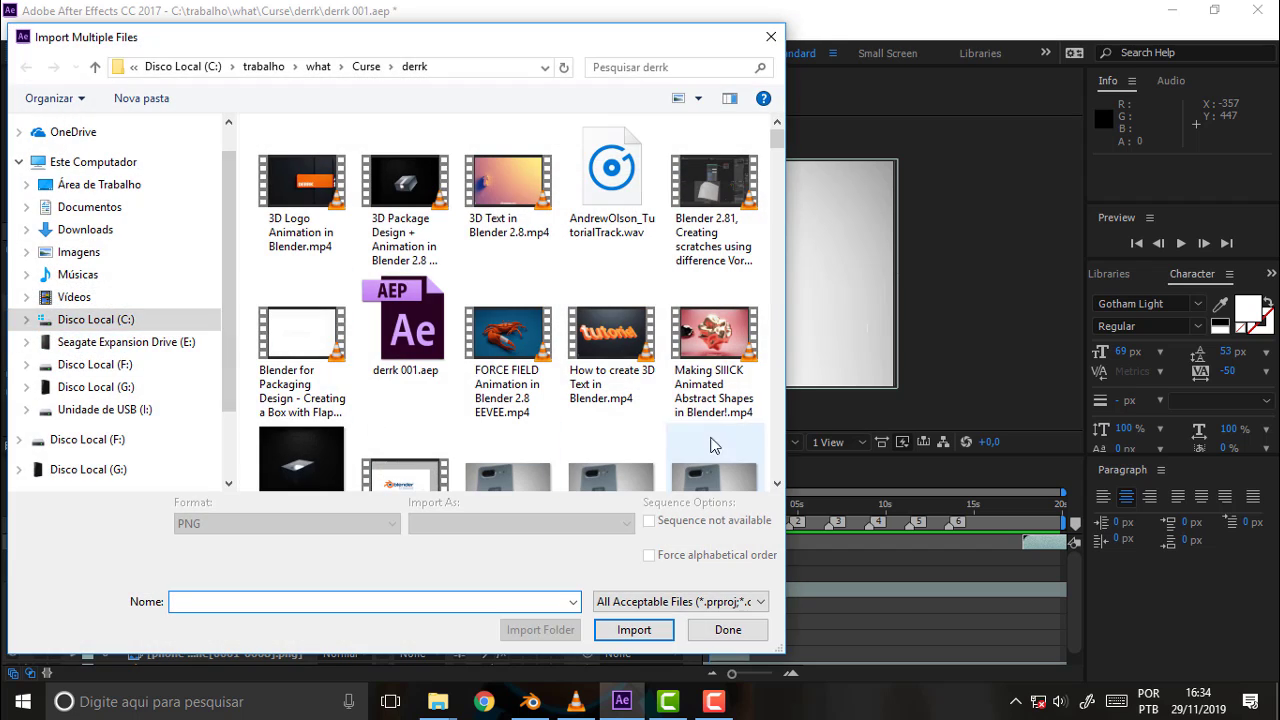
pyautogui.moveTo(779, 141); pyautogui.dragTo(786, 432)
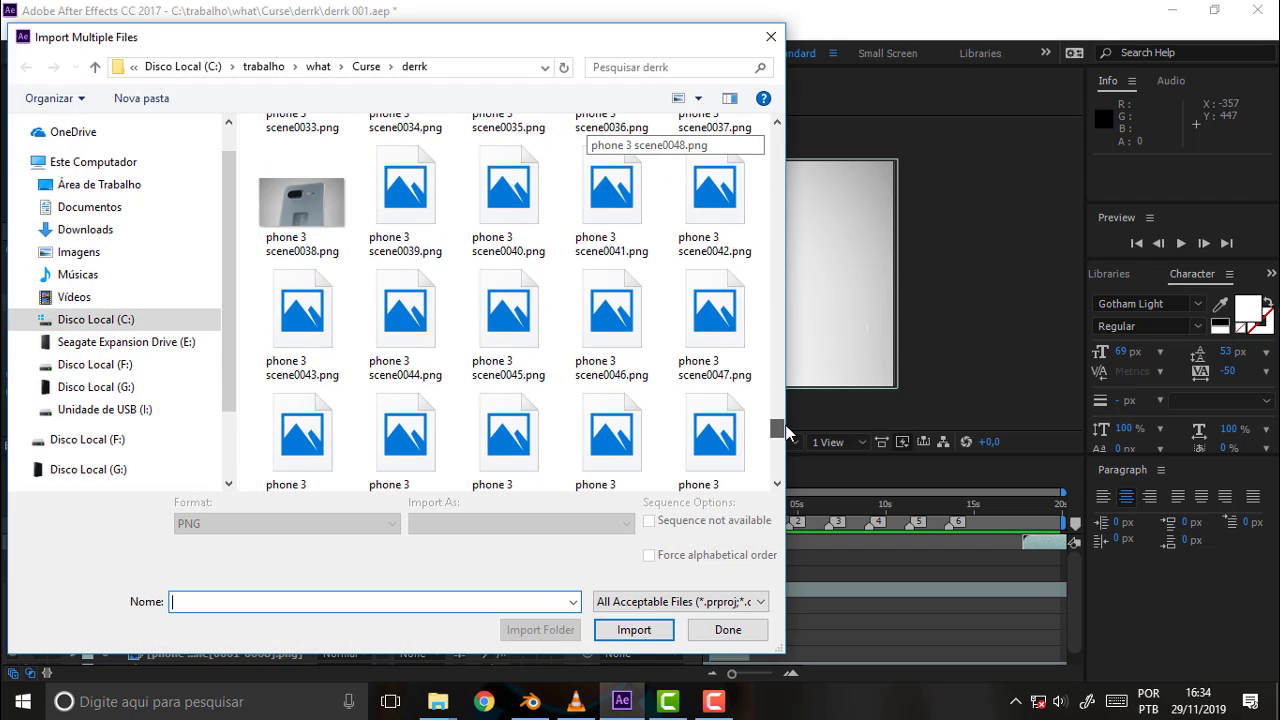
pyautogui.click(714, 330)
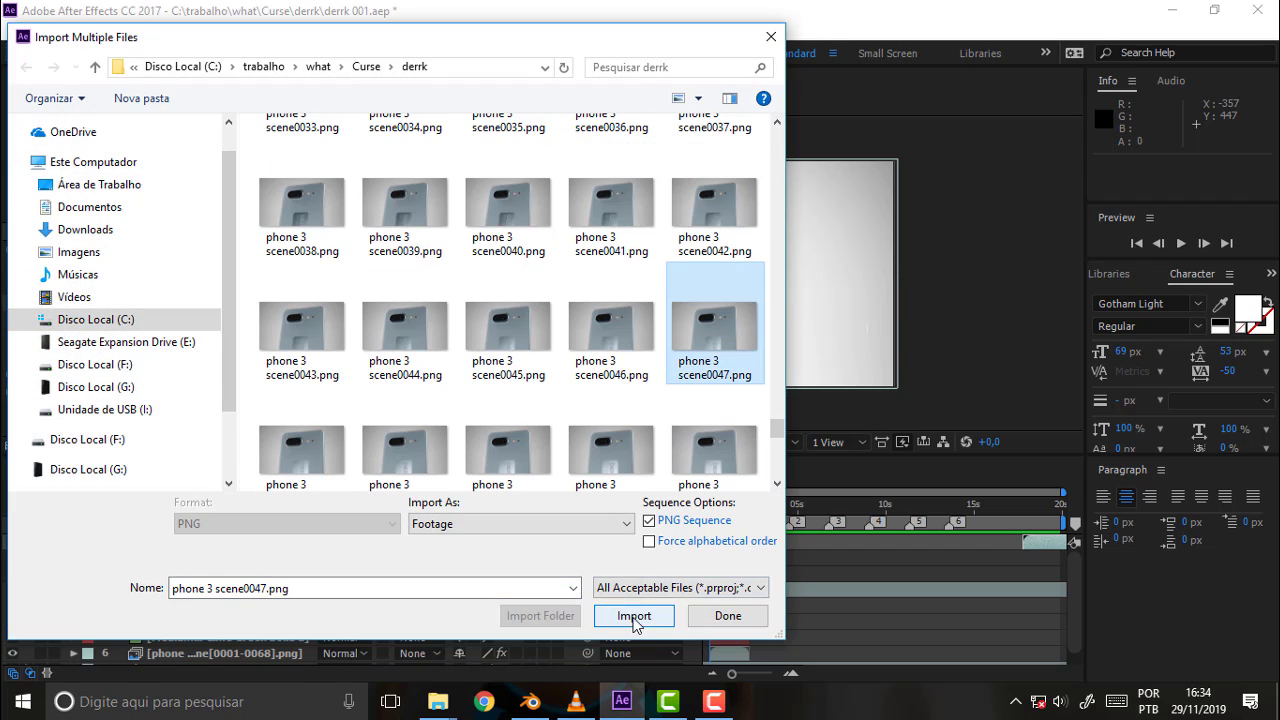
pyautogui.click(634, 629)
# Add both phone sequences as layers to the derrk 001 comp and widen the name column
pyautogui.click(724, 626)
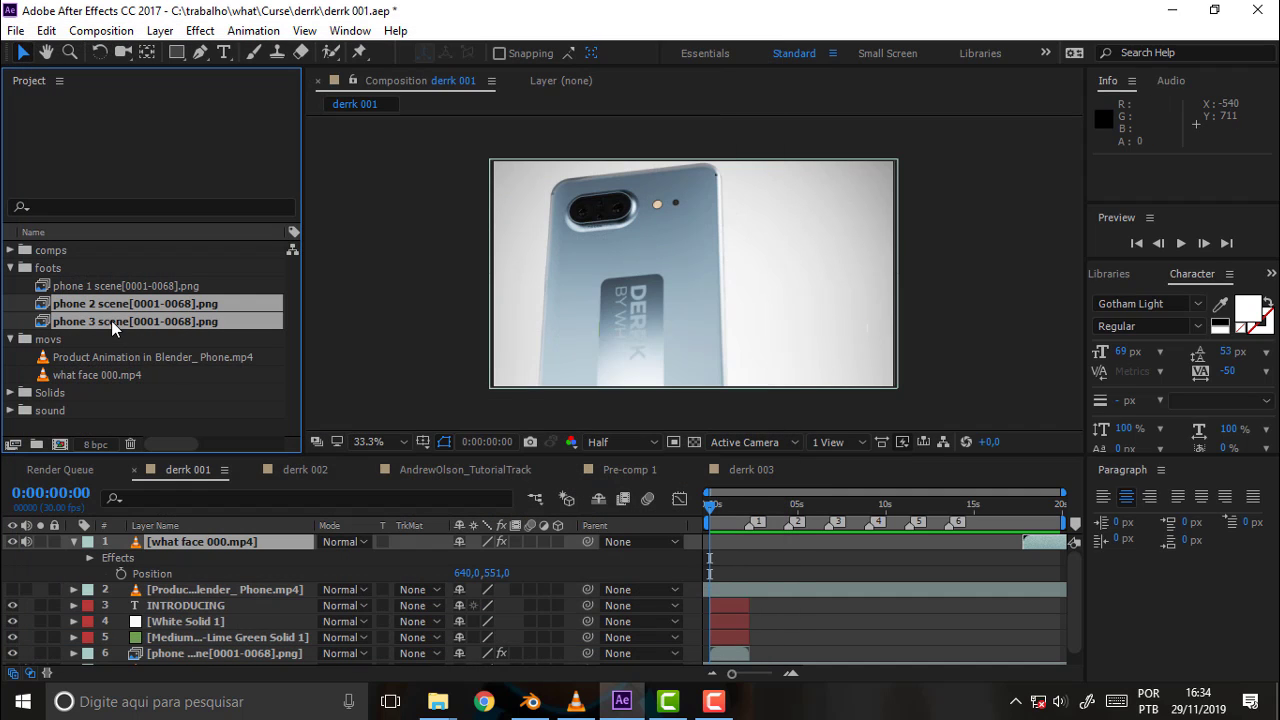
pyautogui.moveTo(111, 320); pyautogui.dragTo(222, 581)
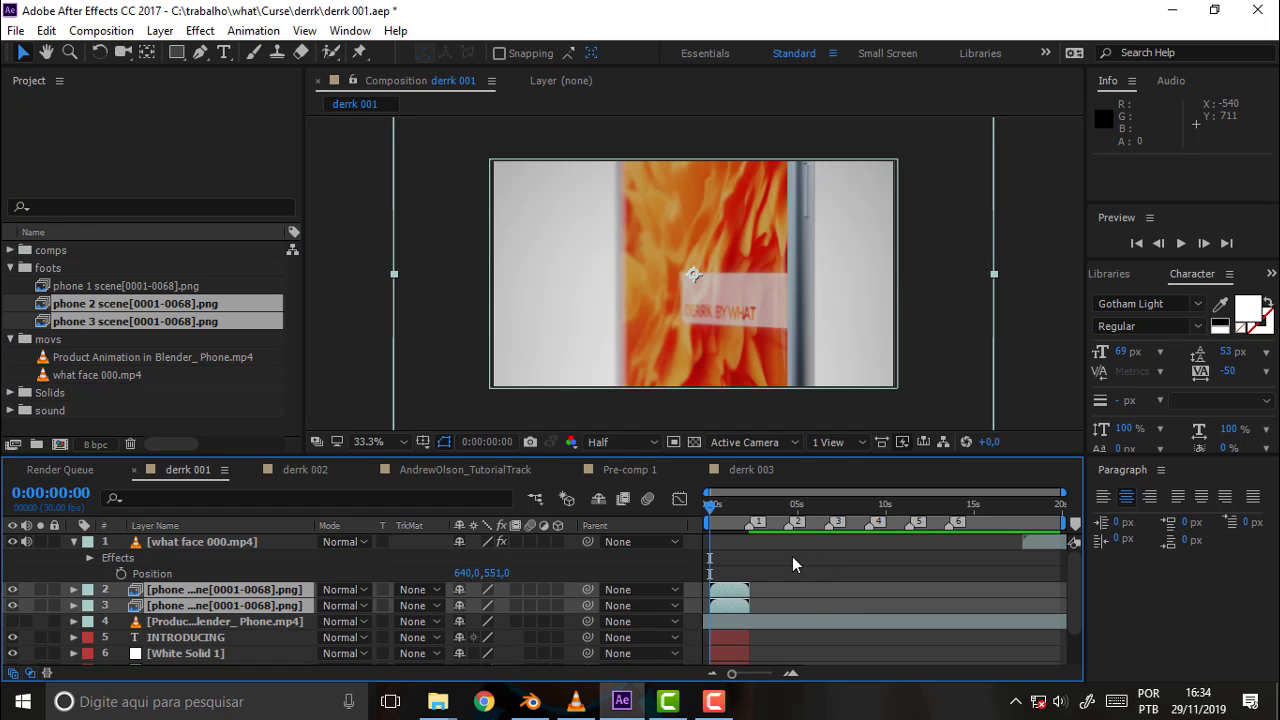
pyautogui.click(778, 590)
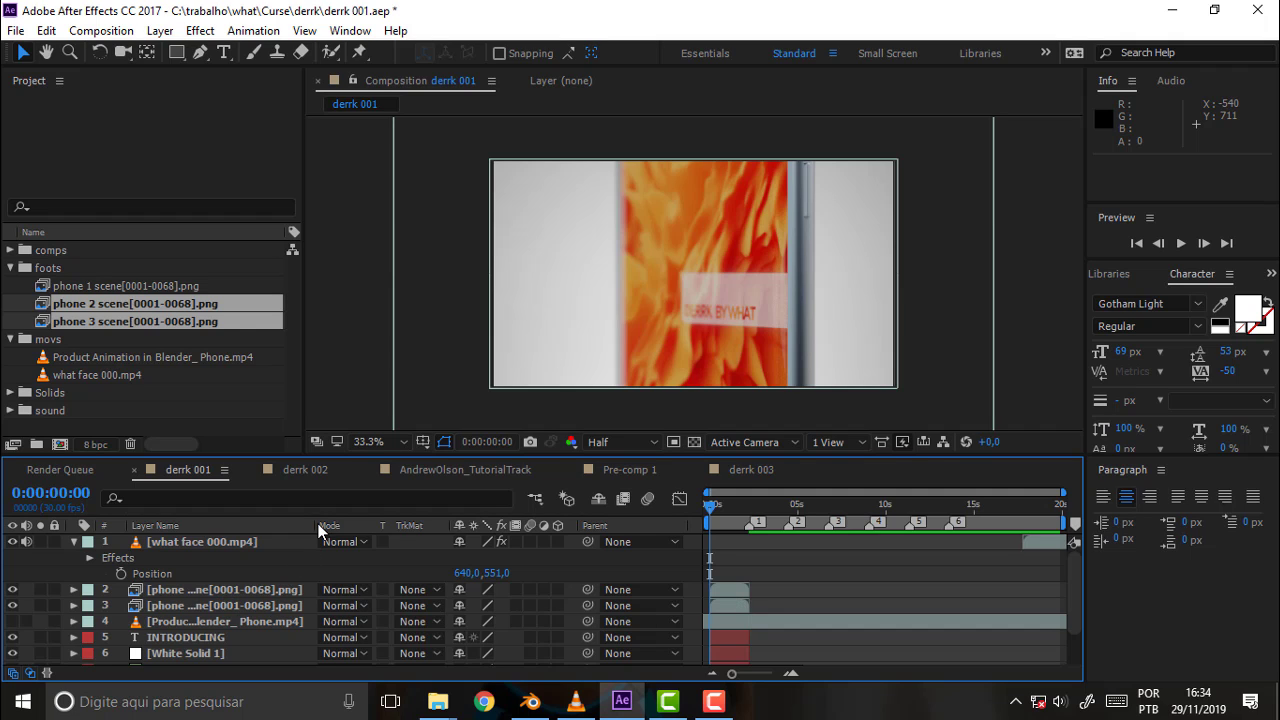
pyautogui.moveTo(311, 525); pyautogui.dragTo(340, 525)
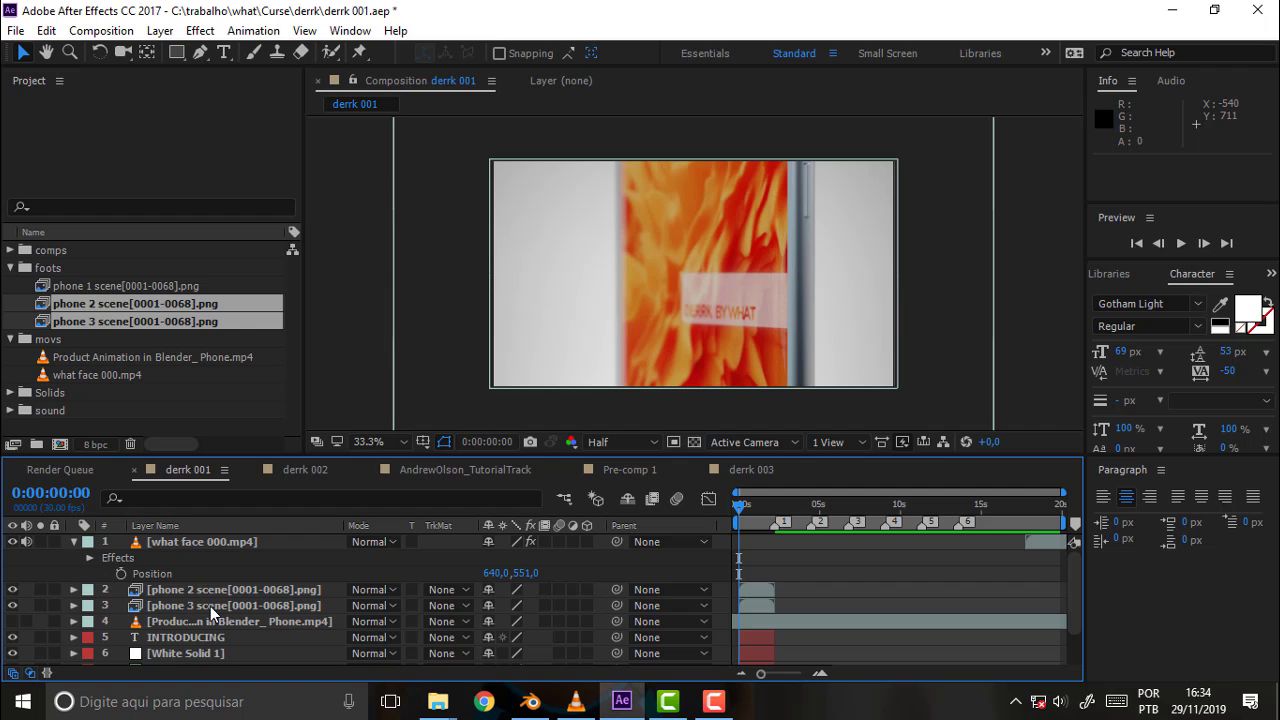
# Stack phone 3 above phone 2, start it around 0:00:01:17, and scrub the comp
pyautogui.moveTo(212, 613); pyautogui.dragTo(212, 588)
pyautogui.moveTo(764, 590)
pyautogui.mouseDown()
pyautogui.moveTo(798, 598)
pyautogui.moveTo(793, 615)
pyautogui.mouseUp()
pyautogui.keyDown('ctrl'); pyautogui.click(768, 604); pyautogui.keyUp('ctrl')
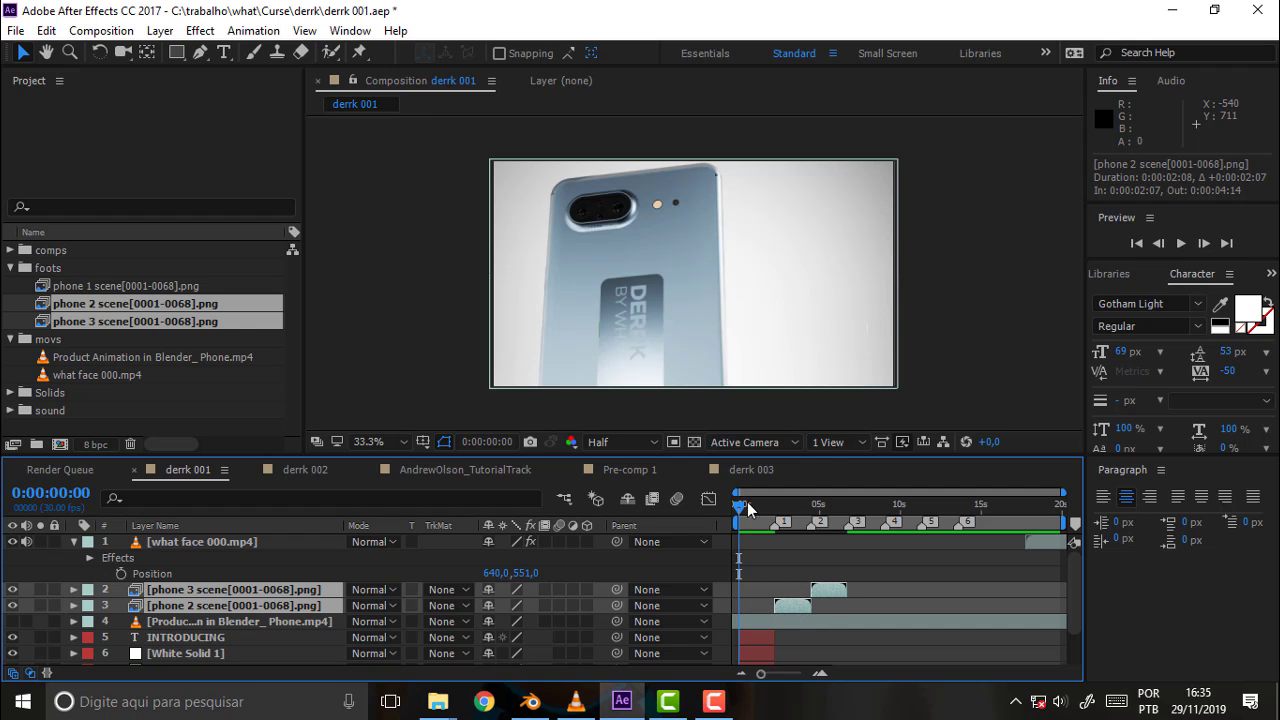
pyautogui.moveTo(735, 502)
pyautogui.mouseDown()
pyautogui.moveTo(841, 507)
pyautogui.moveTo(768, 515)
pyautogui.moveTo(783, 520)
pyautogui.mouseUp()
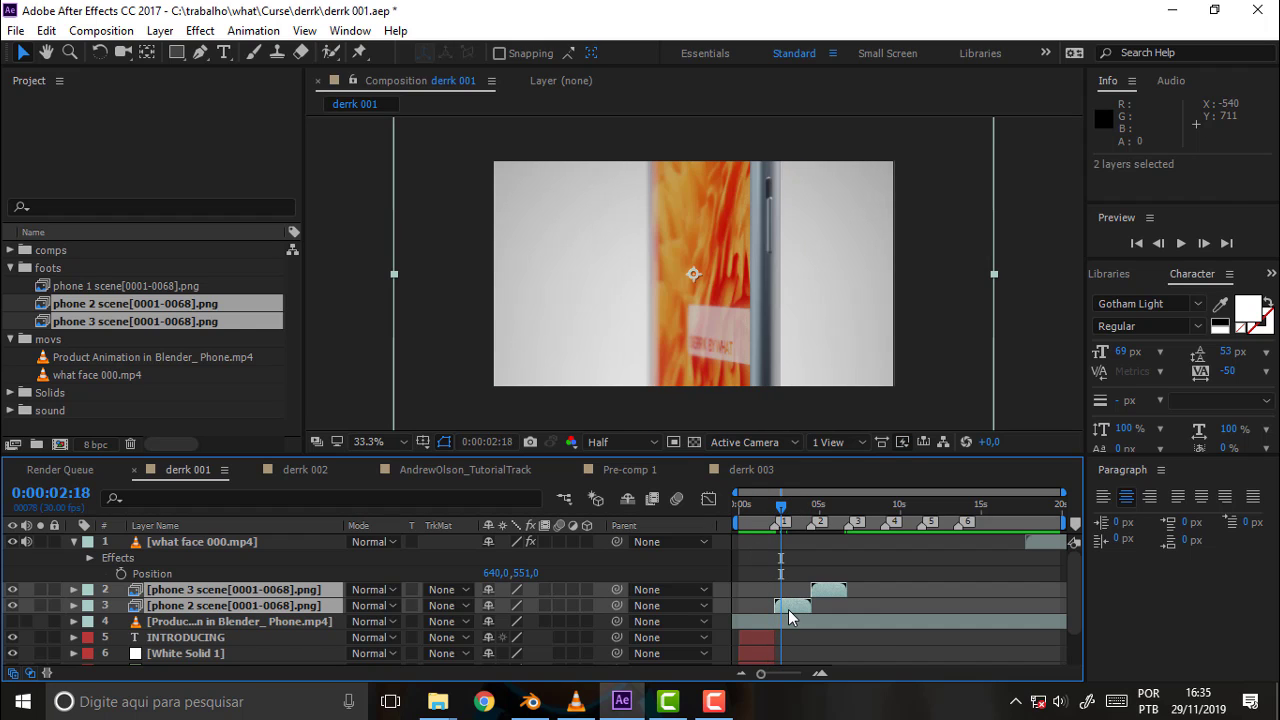
# Scale the phone 2 scene layer to 87%
pyautogui.click(305, 623)
pyautogui.click(278, 607)
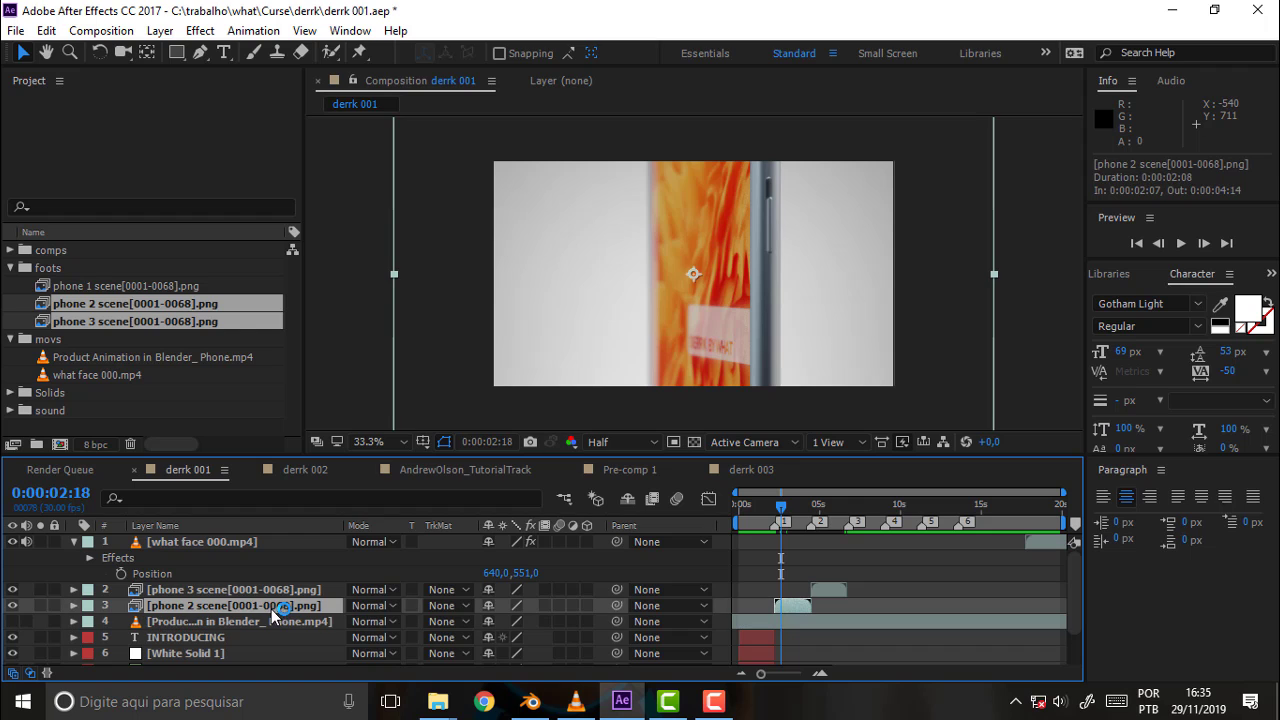
pyautogui.press('s')
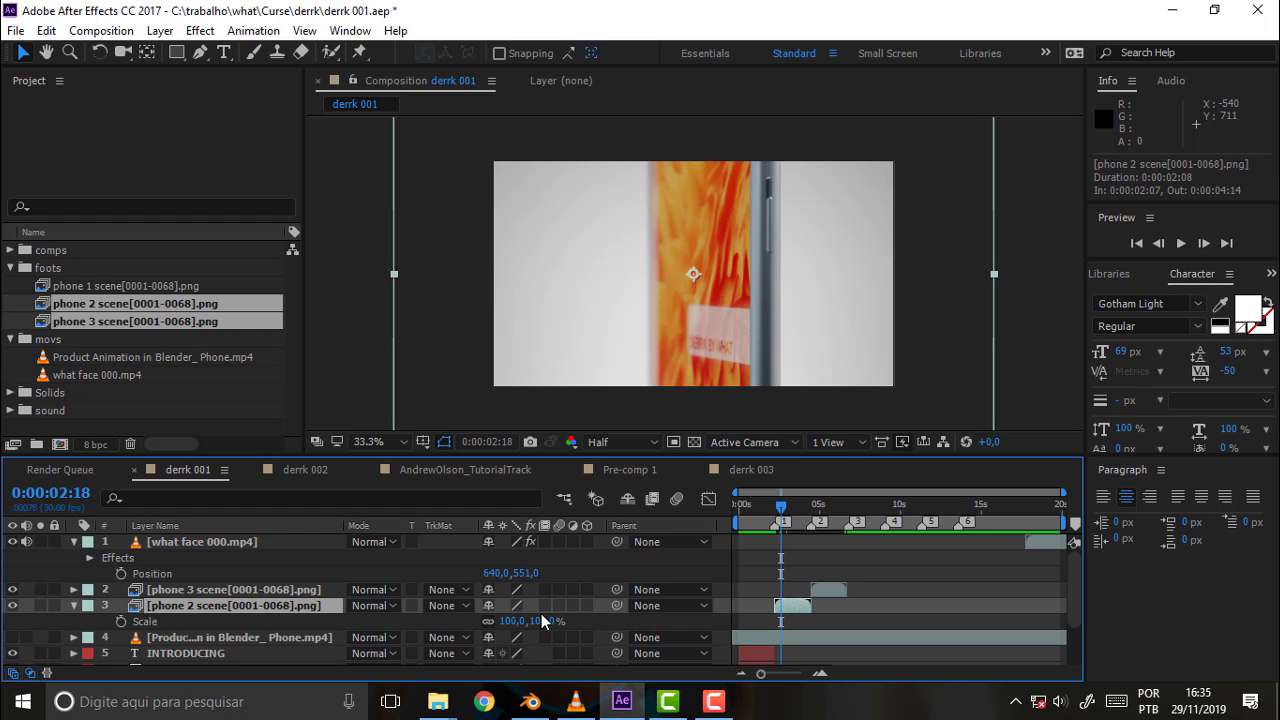
pyautogui.moveTo(510, 621)
pyautogui.mouseDown()
pyautogui.moveTo(495, 621)
pyautogui.moveTo(507, 621)
pyautogui.mouseUp()
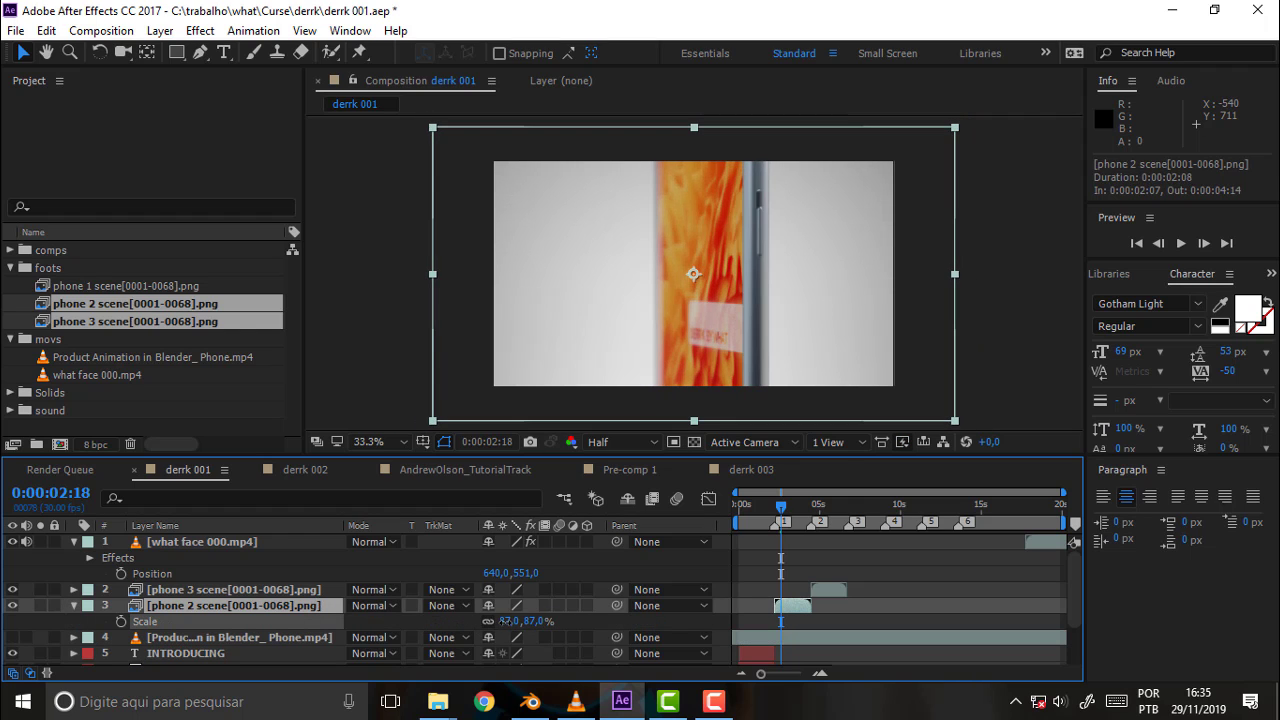
pyautogui.moveTo(788, 511); pyautogui.dragTo(783, 512)
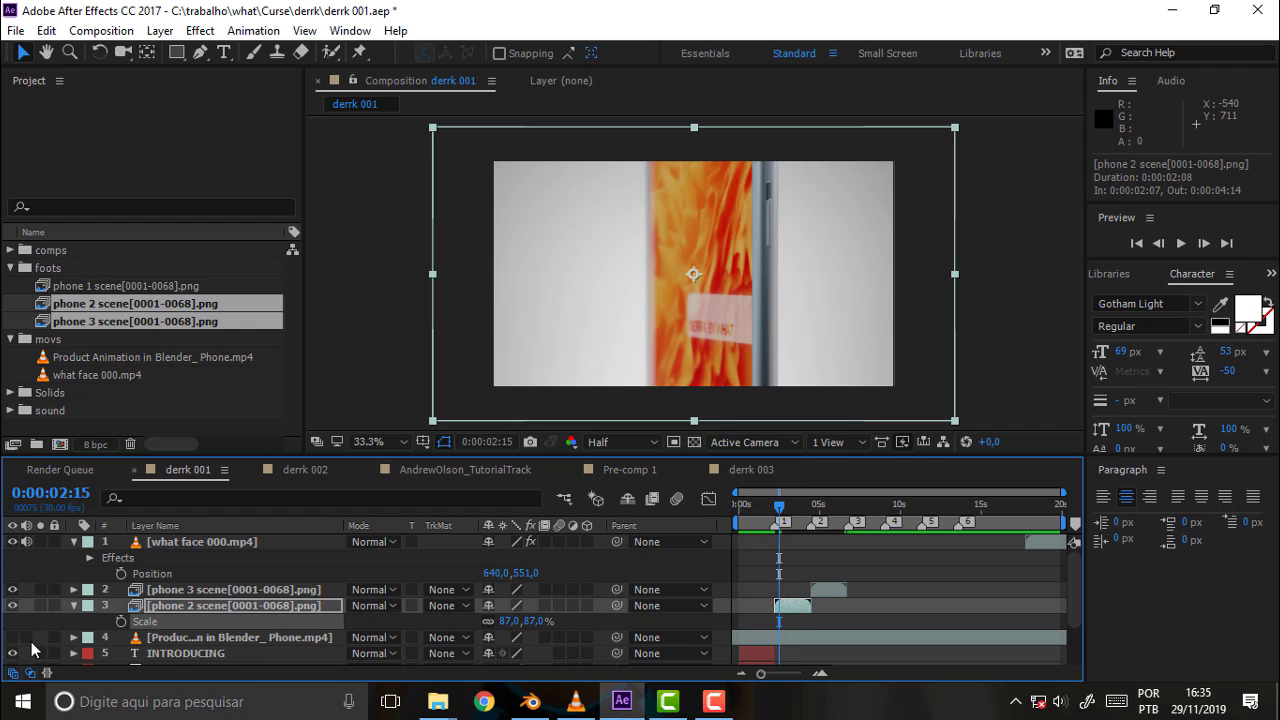
# Move the Product Animation video to the top of the stack and leave it hidden
pyautogui.moveTo(195, 637)
pyautogui.mouseDown()
pyautogui.moveTo(180, 543)
pyautogui.moveTo(193, 557)
pyautogui.mouseUp()
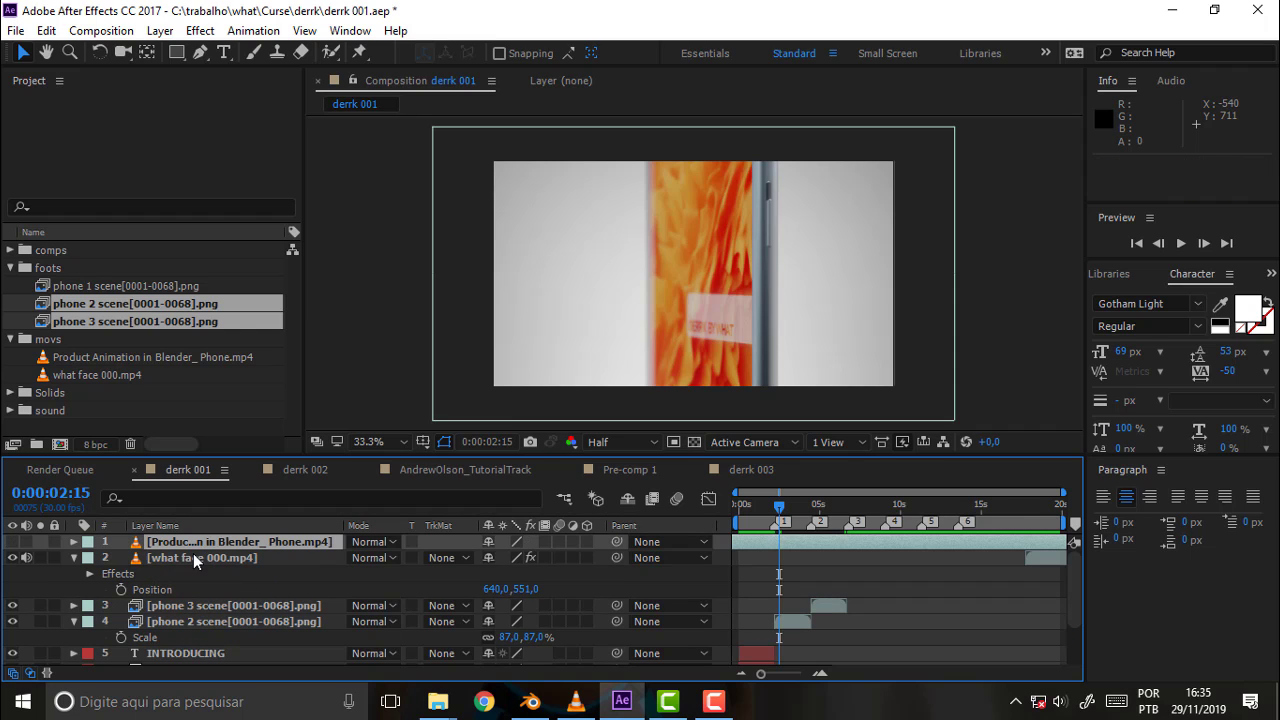
pyautogui.click(73, 557)
pyautogui.click(12, 541)
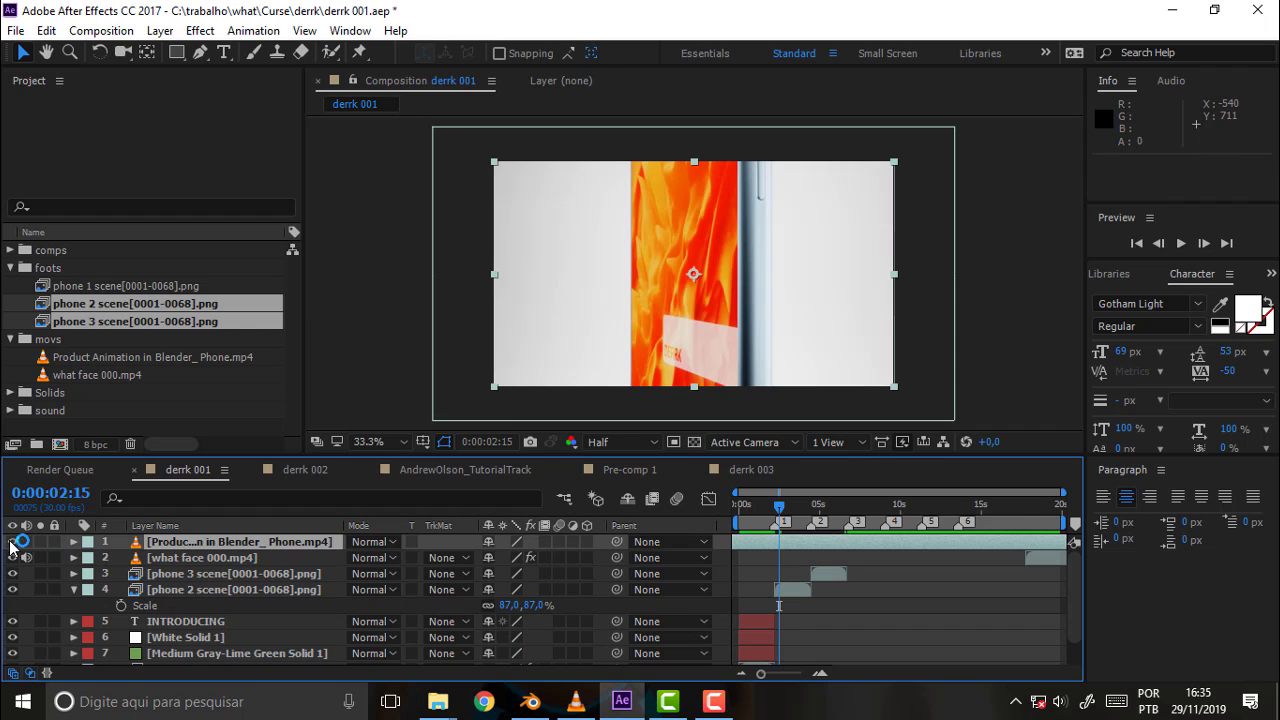
pyautogui.click(12, 541)
pyautogui.click(12, 541)
pyautogui.click(12, 541)
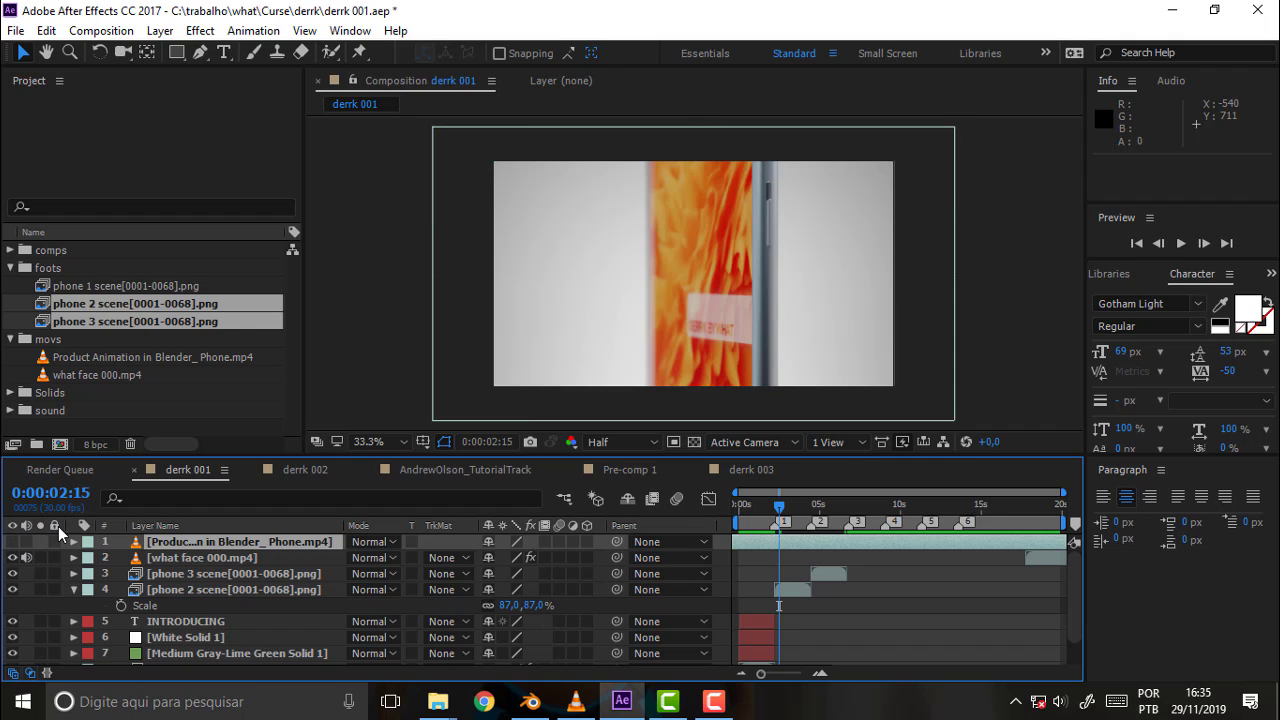
pyautogui.click(11, 543)
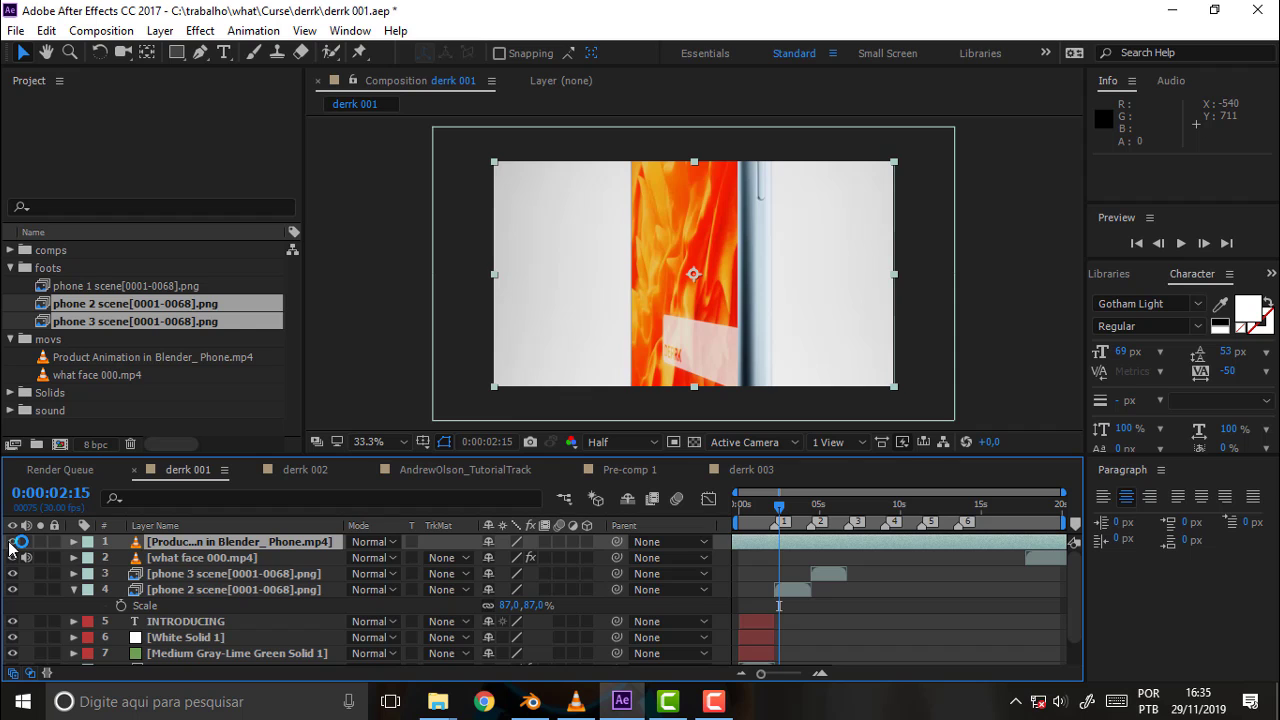
pyautogui.click(12, 541)
# Scale the phone 3 scene layer to 82%, comparing it against the Product Animation frame
pyautogui.moveTo(778, 517); pyautogui.dragTo(818, 519)
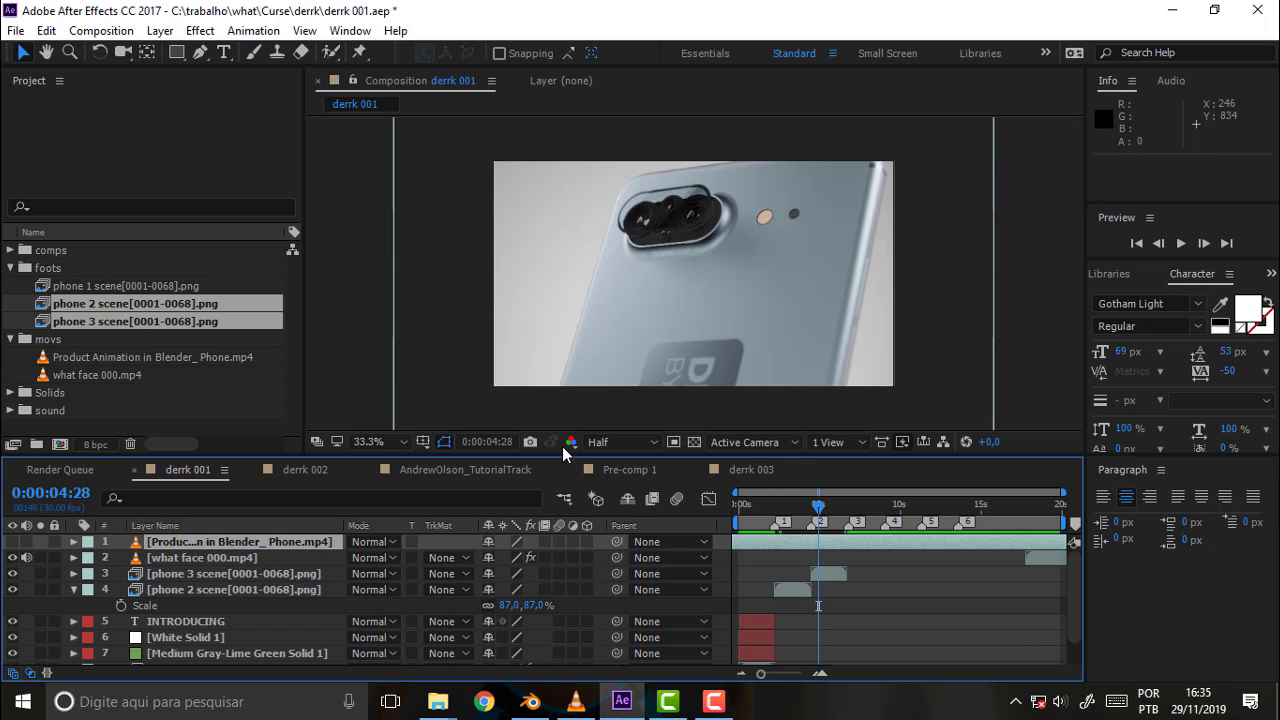
pyautogui.click(288, 574)
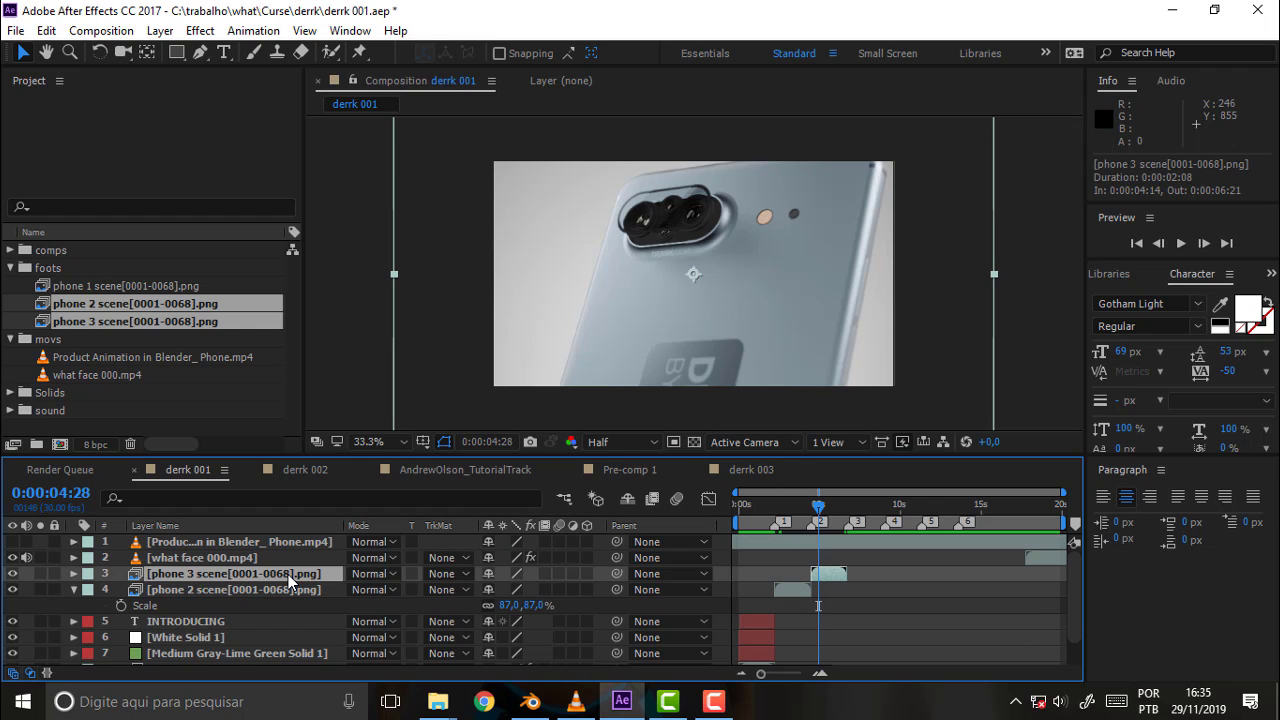
pyautogui.press('s')
pyautogui.moveTo(510, 589)
pyautogui.mouseDown()
pyautogui.moveTo(490, 590)
pyautogui.moveTo(736, 595)
pyautogui.mouseUp()
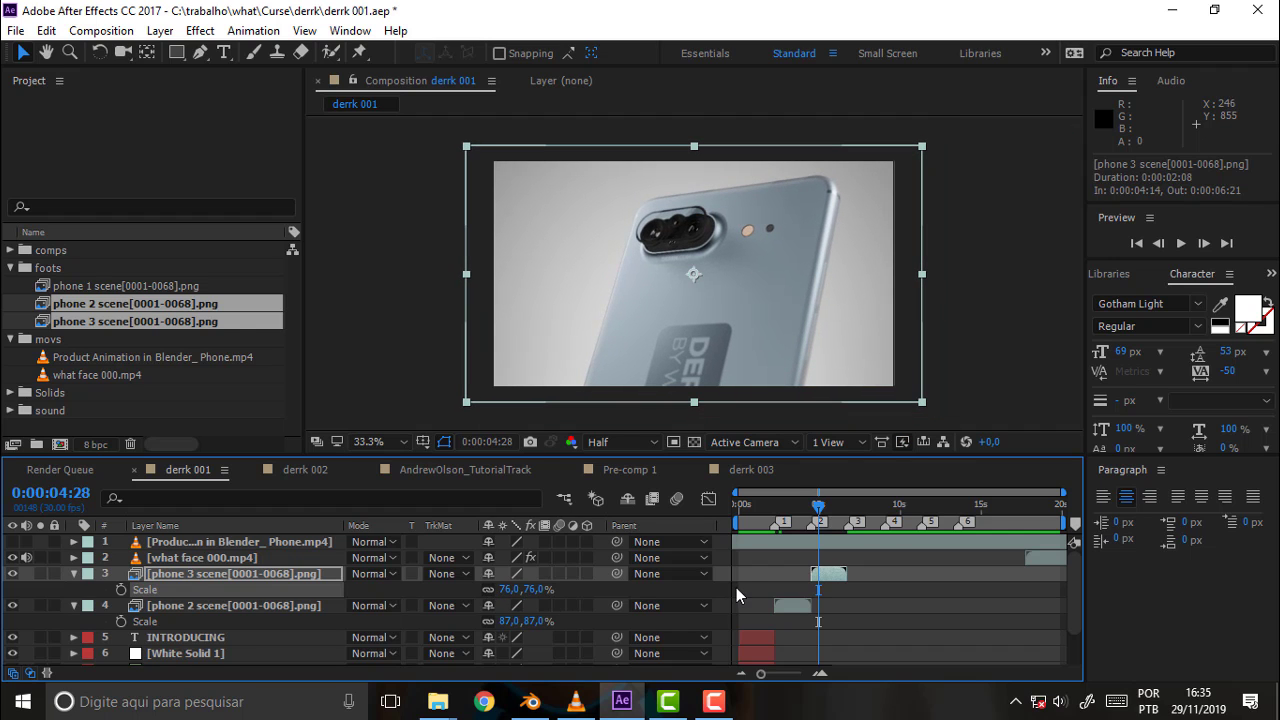
pyautogui.moveTo(808, 522); pyautogui.dragTo(821, 517)
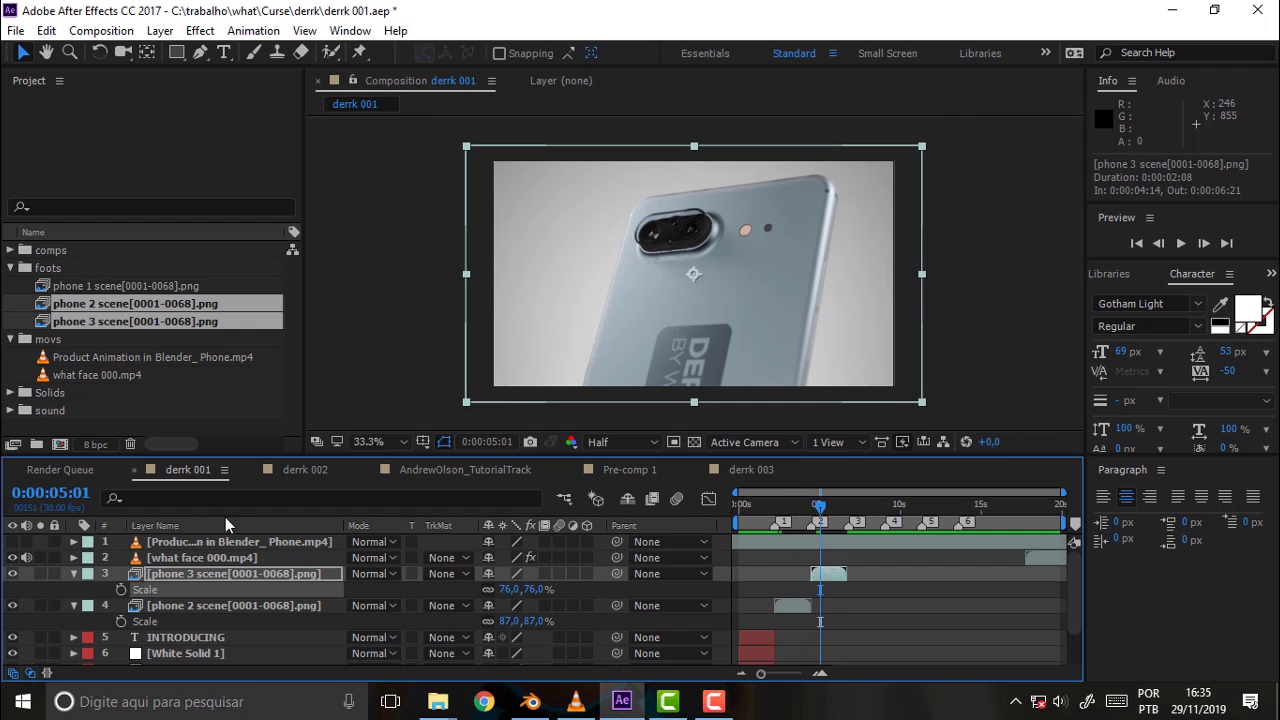
pyautogui.click(12, 541)
pyautogui.click(12, 541)
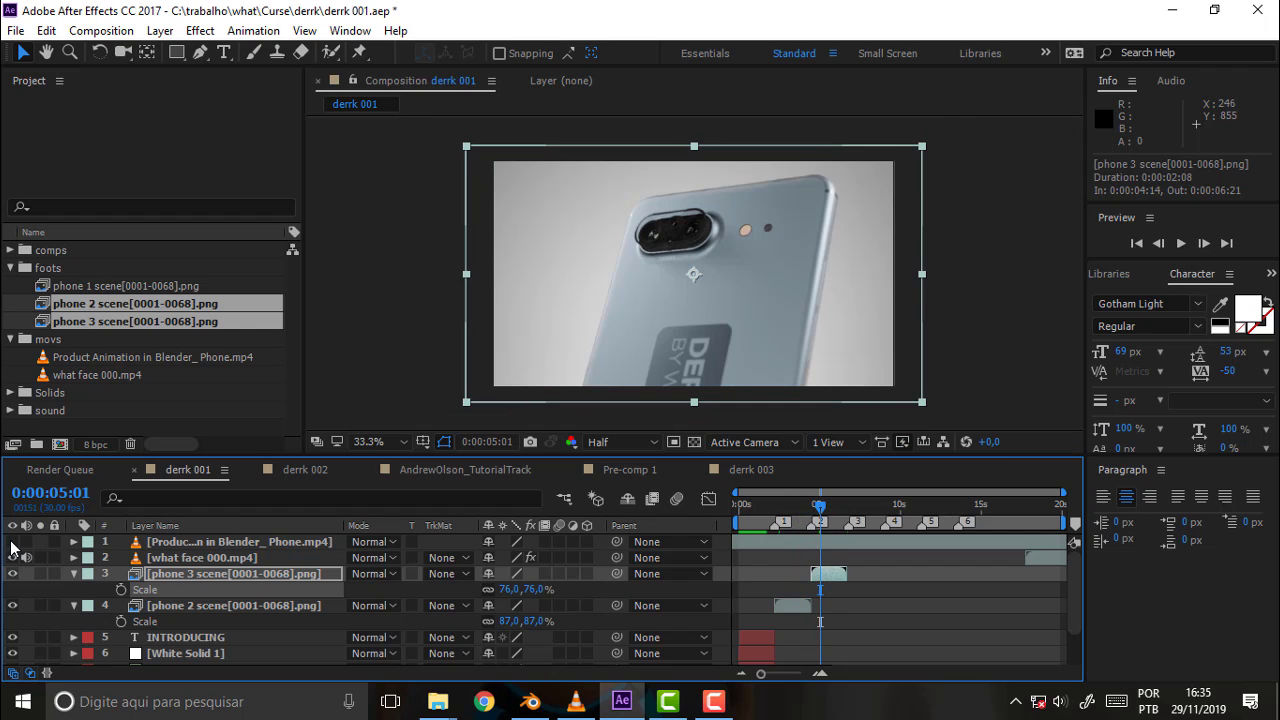
pyautogui.click(12, 541)
pyautogui.click(12, 541)
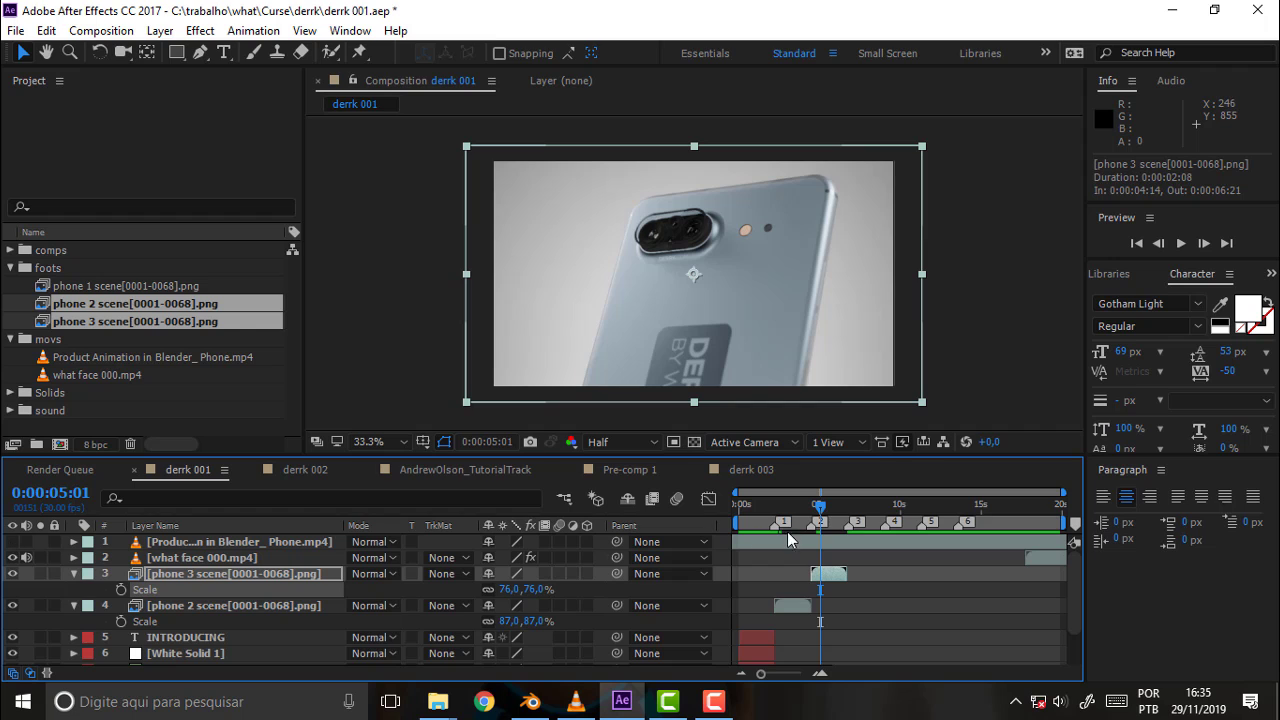
pyautogui.moveTo(507, 590); pyautogui.dragTo(668, 572)
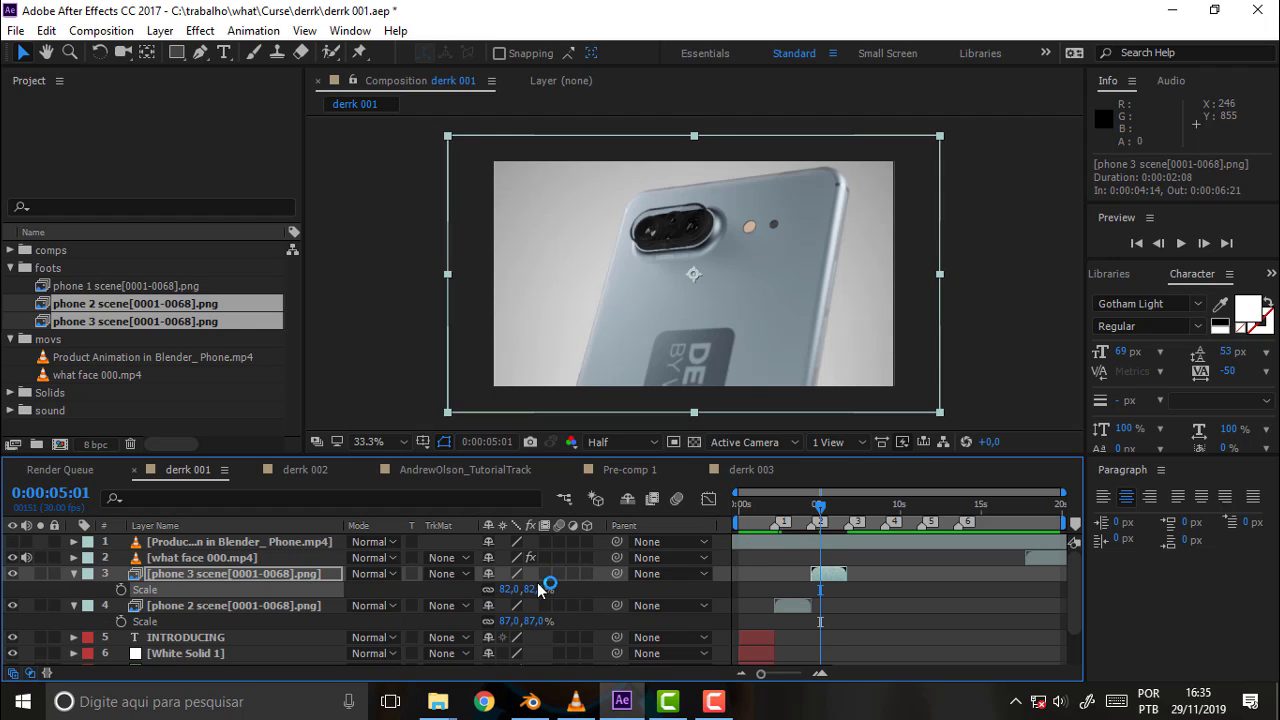
# Lower phone 3 to position 640, 410 and check its framing
pyautogui.press('p')
pyautogui.moveTo(527, 589); pyautogui.dragTo(569, 596)
pyautogui.moveTo(819, 516); pyautogui.dragTo(847, 504)
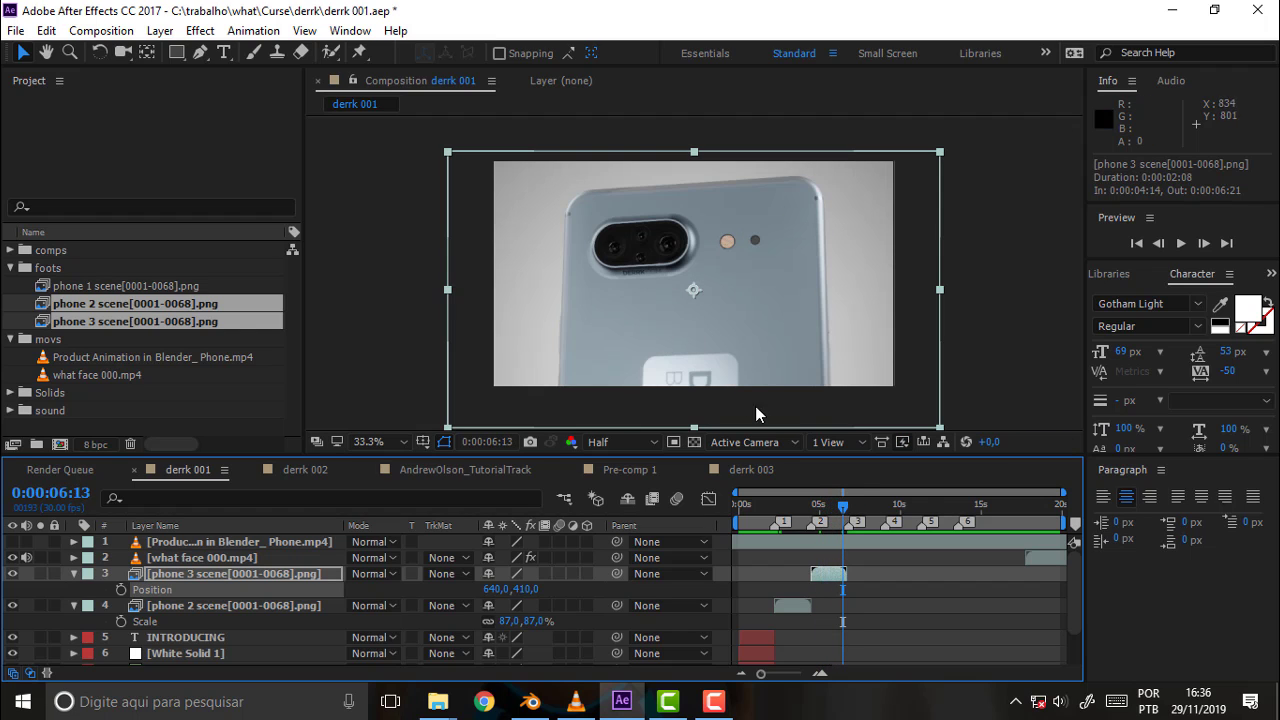
pyautogui.click(13, 541)
pyautogui.click(13, 541)
pyautogui.moveTo(1079, 596); pyautogui.dragTo(1075, 633)
# Copy phone 1's Curves effect and paste it onto the phone 2 layer
pyautogui.click(204, 640)
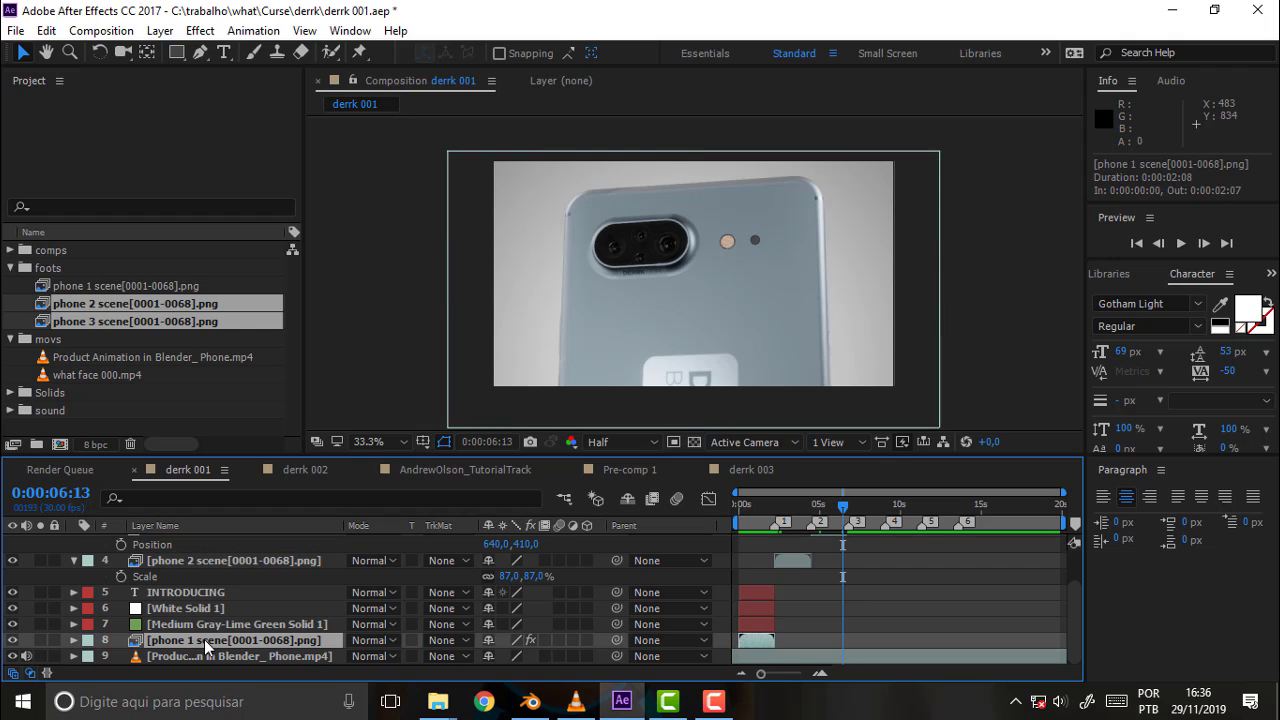
pyautogui.press('F3')
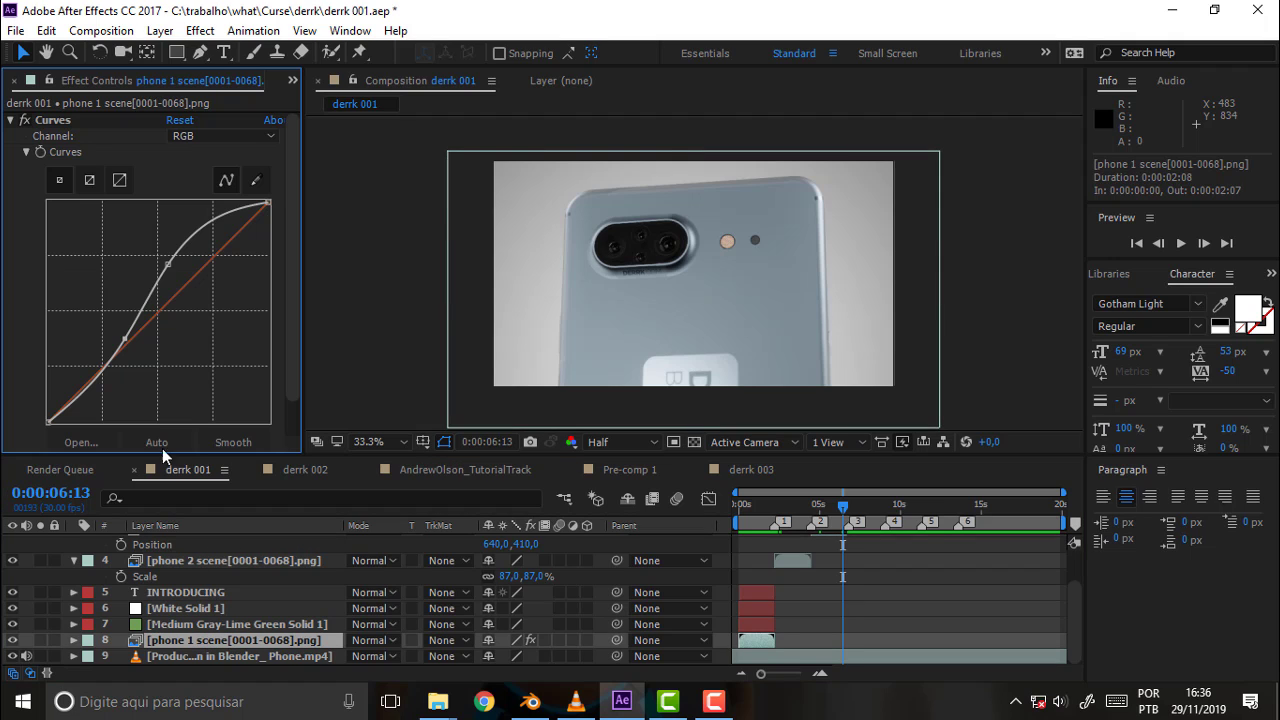
pyautogui.click(51, 120)
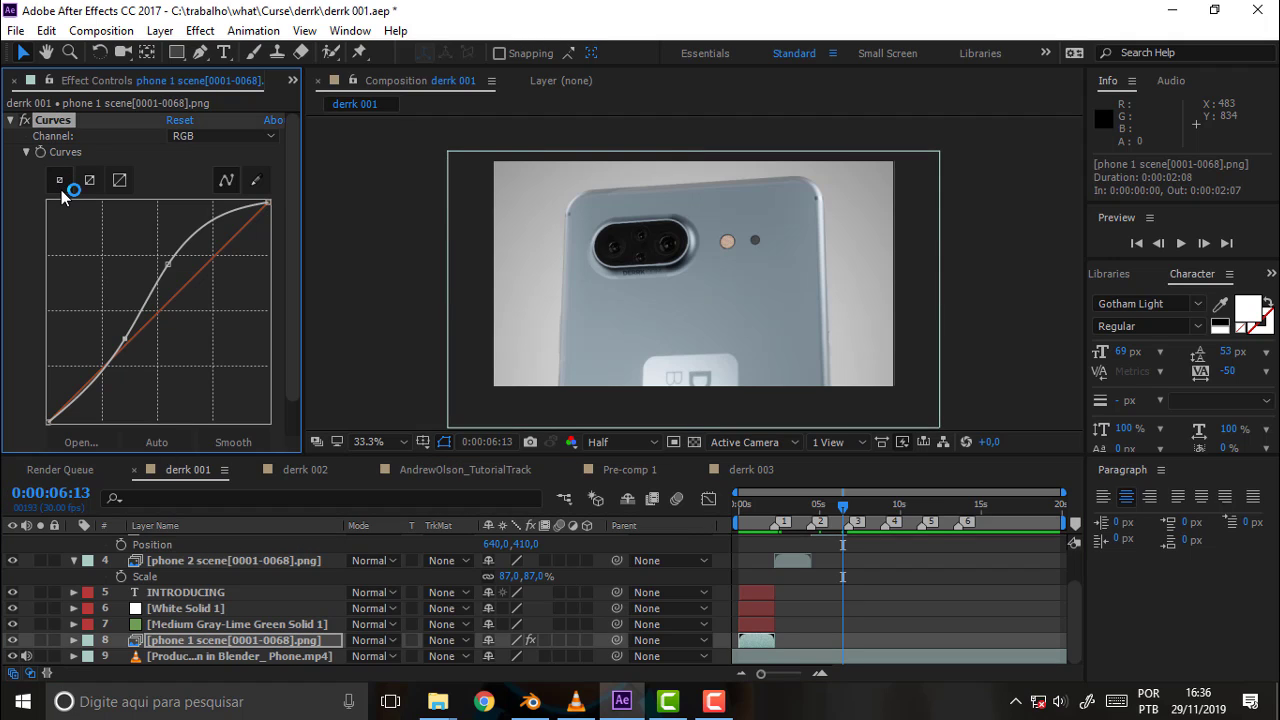
pyautogui.click(234, 562)
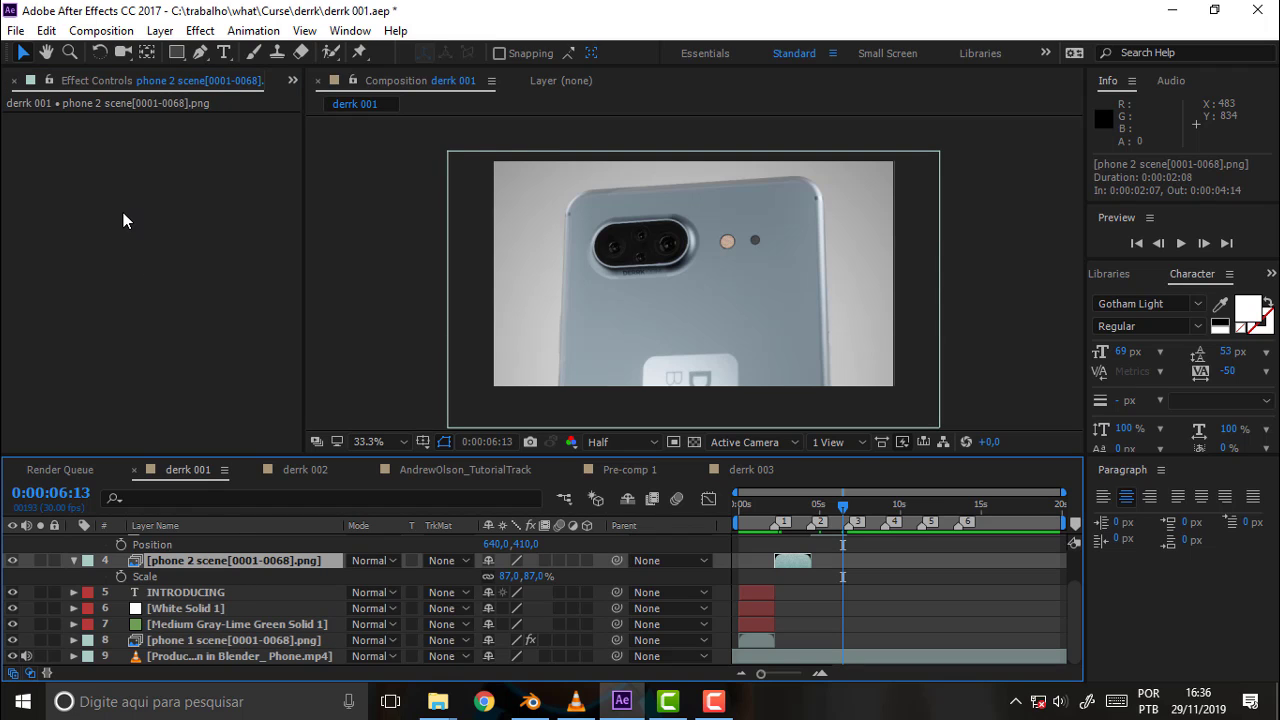
pyautogui.hotkey('ctrl', 'v')
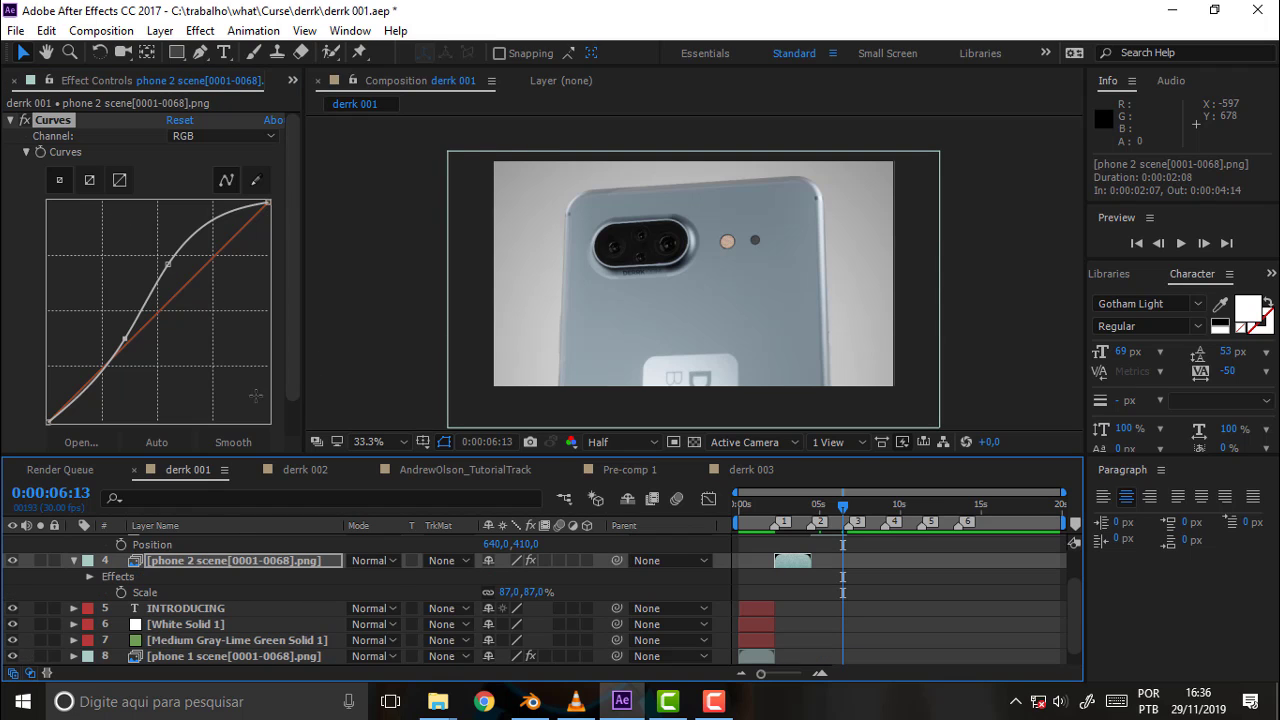
# Paste the Curves onto phone 3 and lower its upper curve point slightly
pyautogui.scroll(-1, 1082, 619)
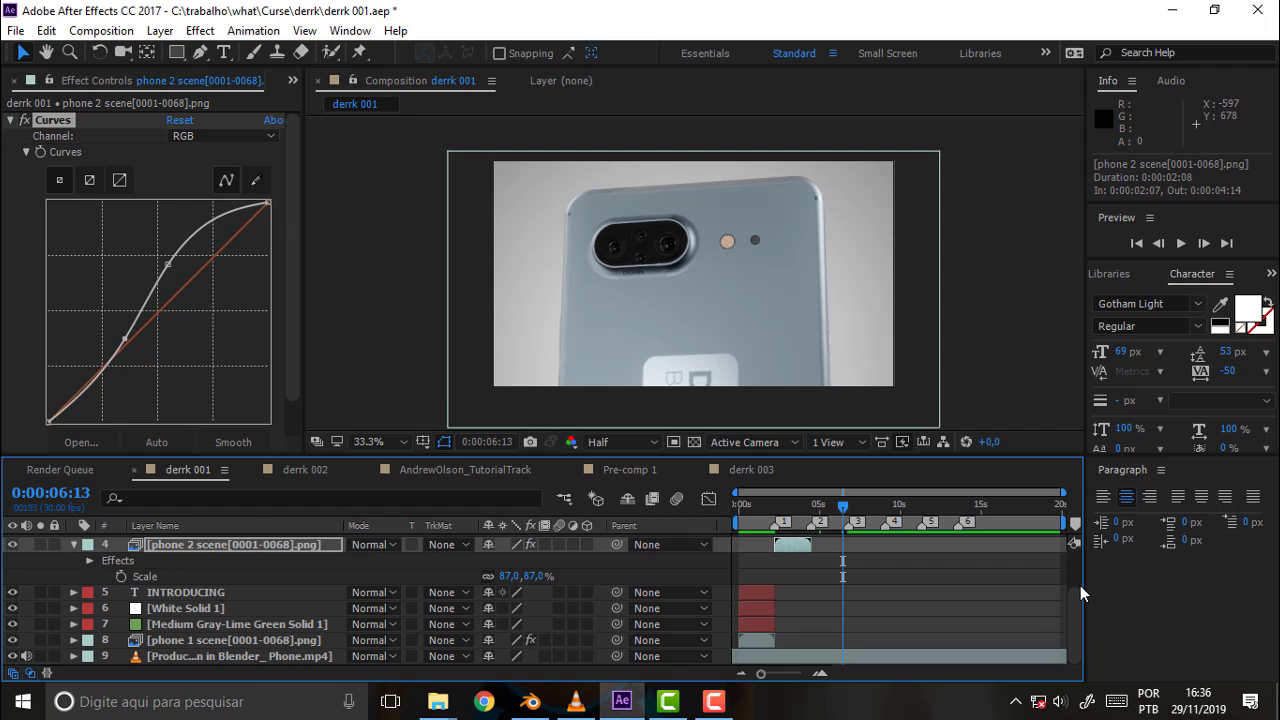
pyautogui.moveTo(1076, 610); pyautogui.dragTo(1072, 558)
pyautogui.click(820, 575)
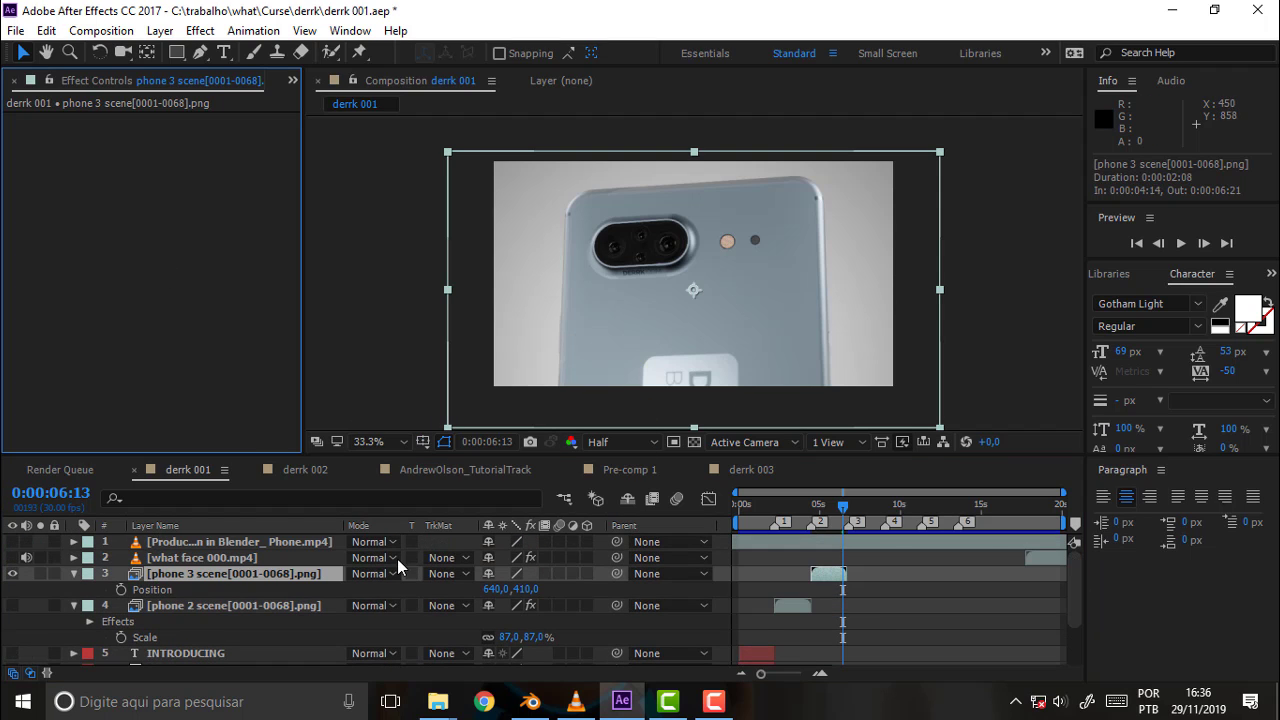
pyautogui.hotkey('ctrl', 'v')
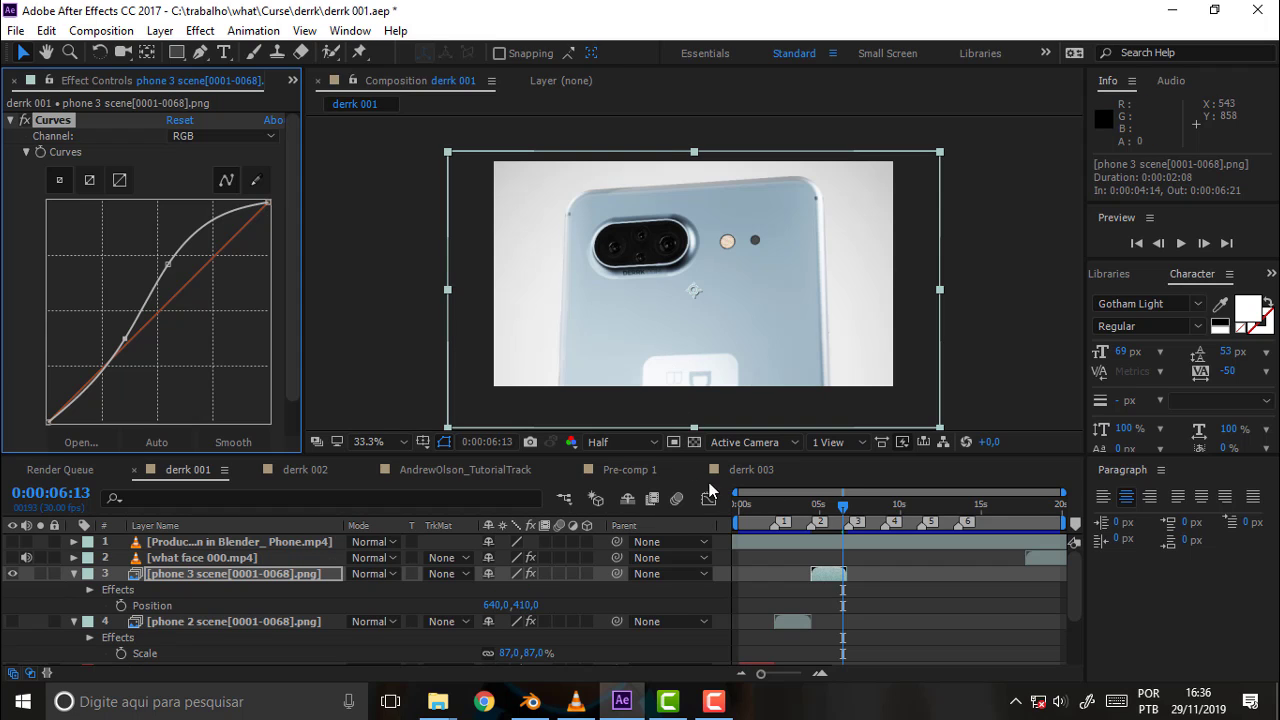
pyautogui.moveTo(167, 263); pyautogui.dragTo(172, 273)
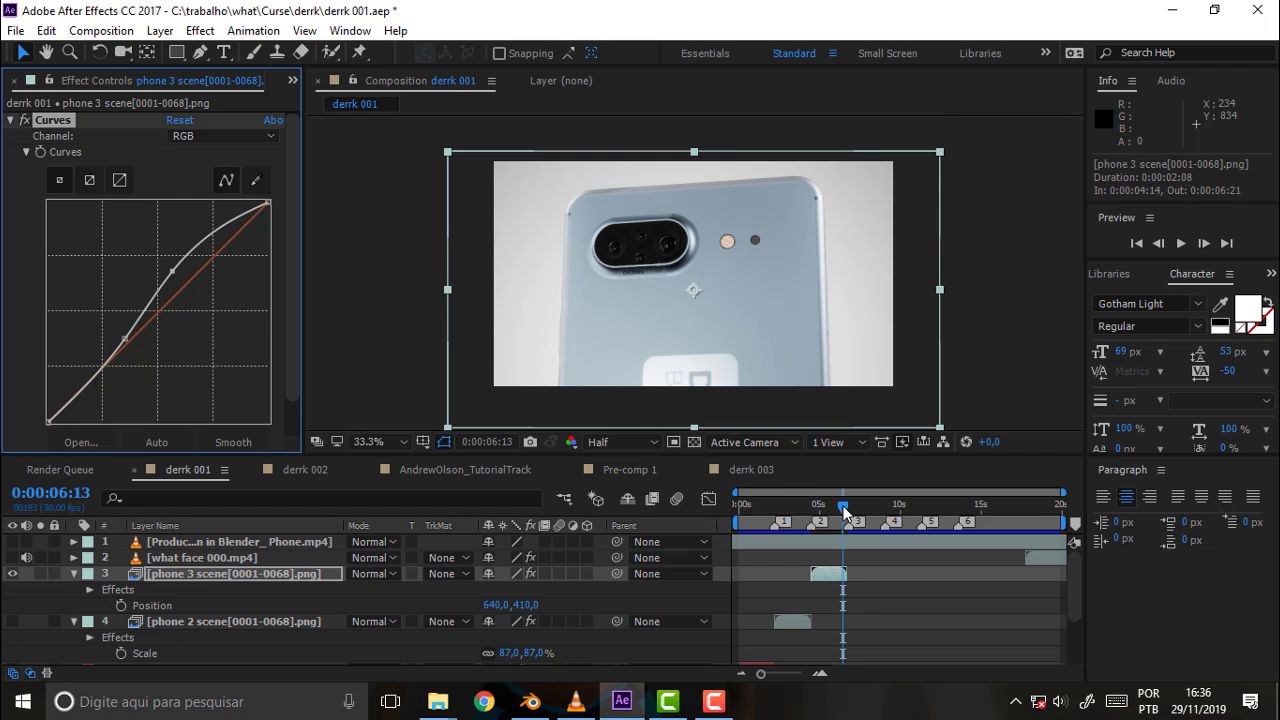
pyautogui.moveTo(843, 510); pyautogui.dragTo(790, 515)
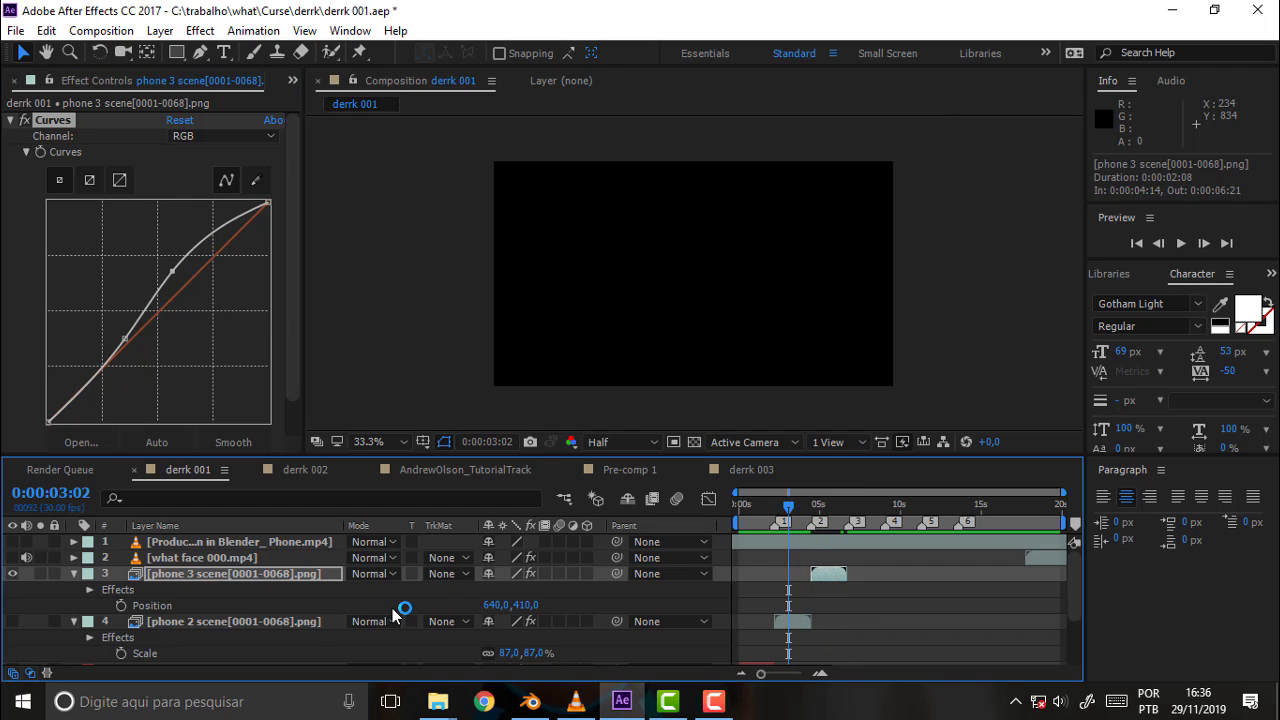
# Show the phone 2 layer and lower its Curves upper point to darken it slightly
pyautogui.click(245, 623)
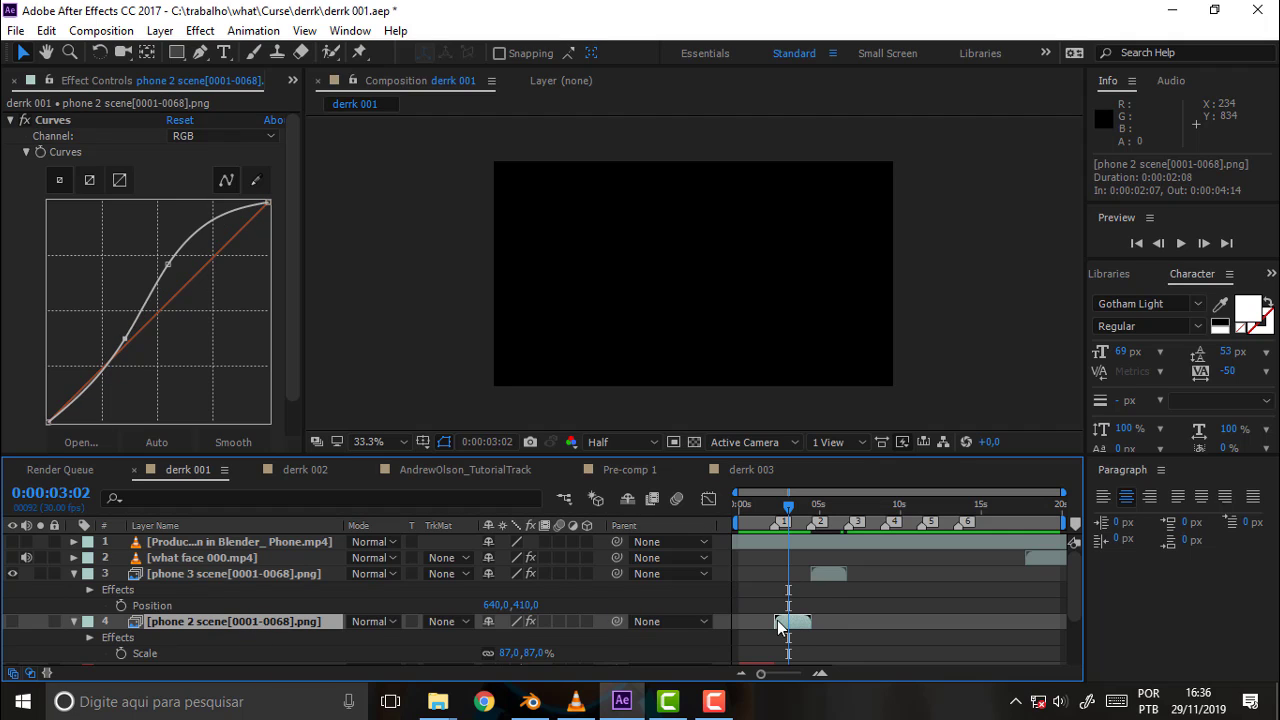
pyautogui.click(12, 621)
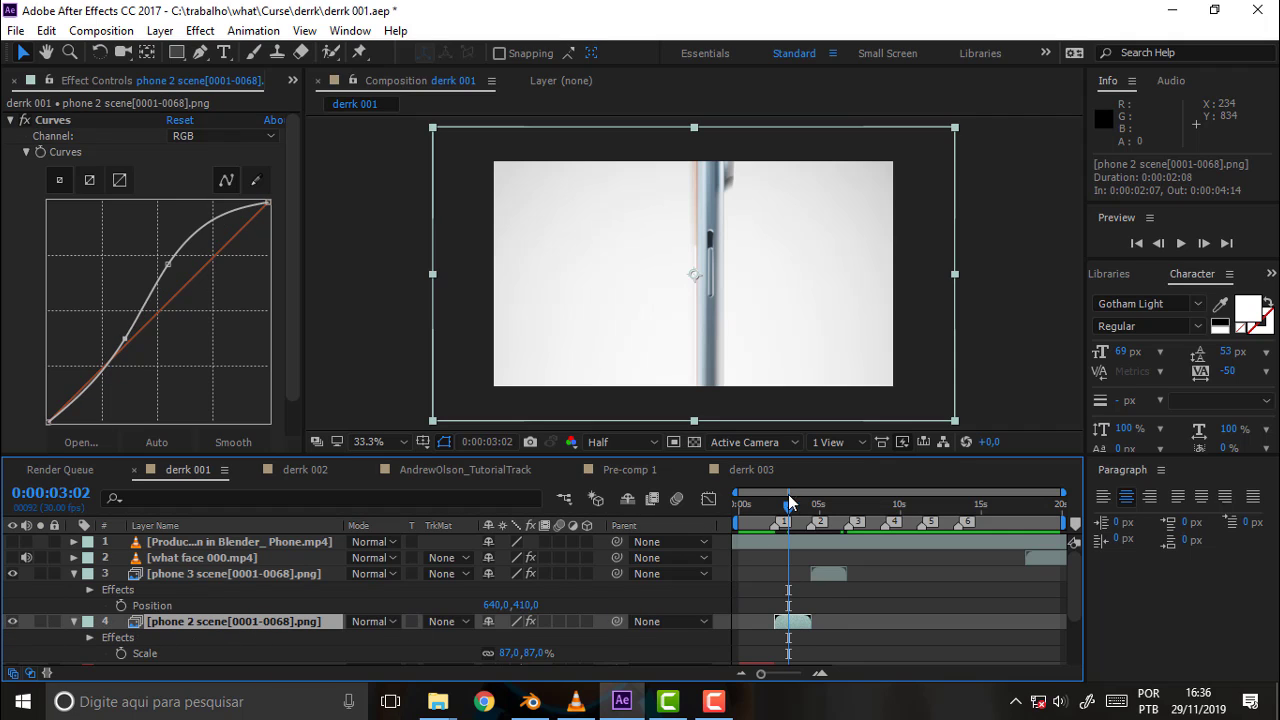
pyautogui.moveTo(790, 503); pyautogui.dragTo(797, 516)
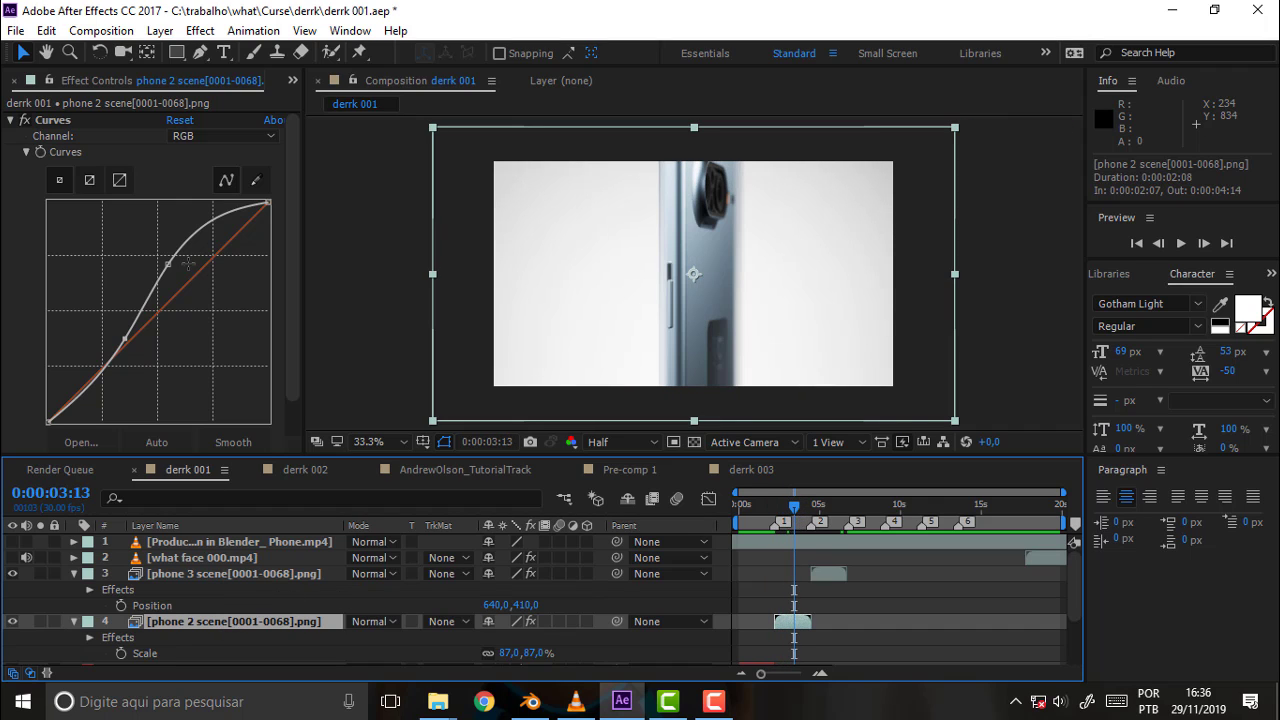
pyautogui.moveTo(163, 265); pyautogui.dragTo(170, 277)
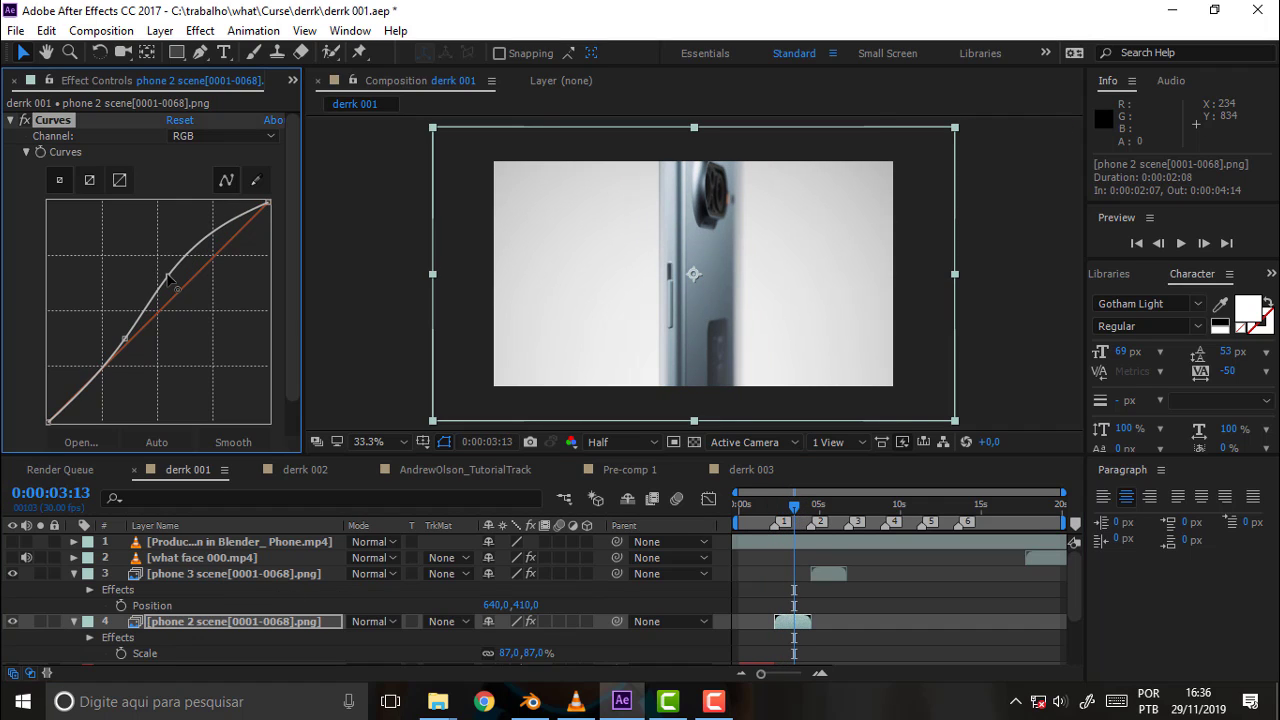
pyautogui.moveTo(796, 508); pyautogui.dragTo(741, 504)
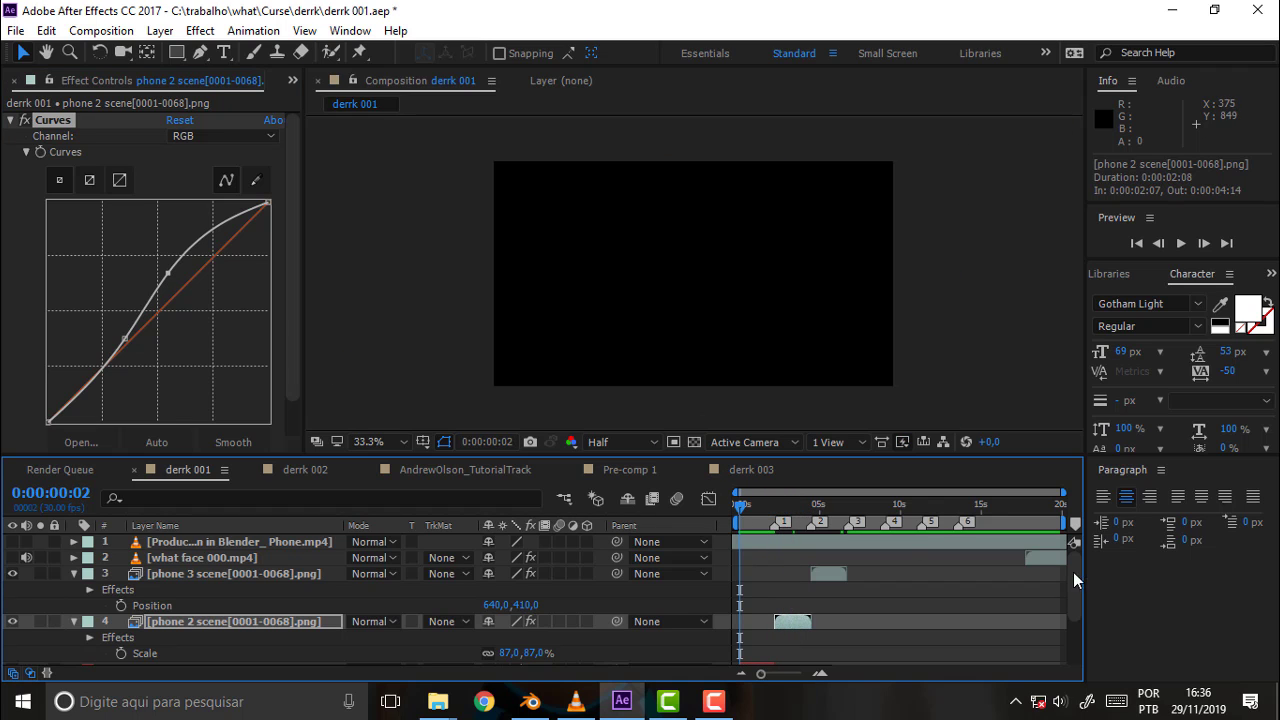
pyautogui.moveTo(1076, 583); pyautogui.dragTo(1078, 616)
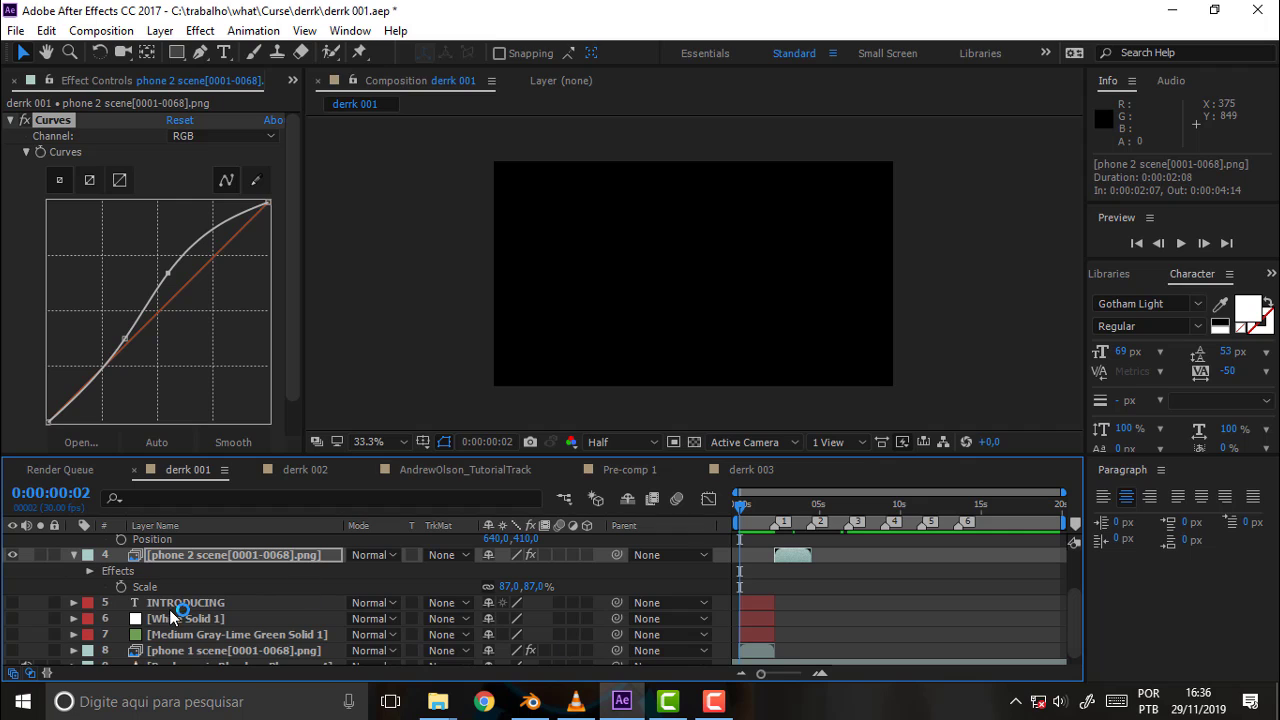
# Collapse the phone 2 and phone 3 layer properties and scrub ahead to about 5 seconds
pyautogui.click(12, 607)
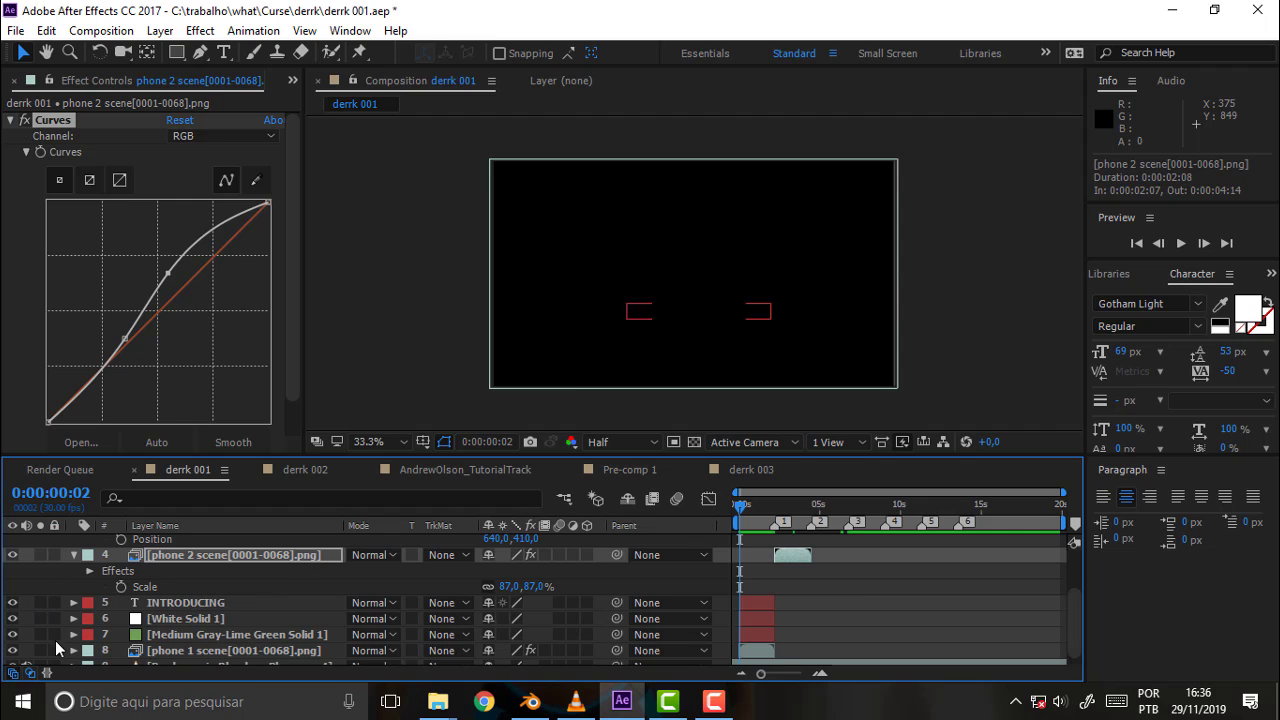
pyautogui.scroll(3, 108, 610)
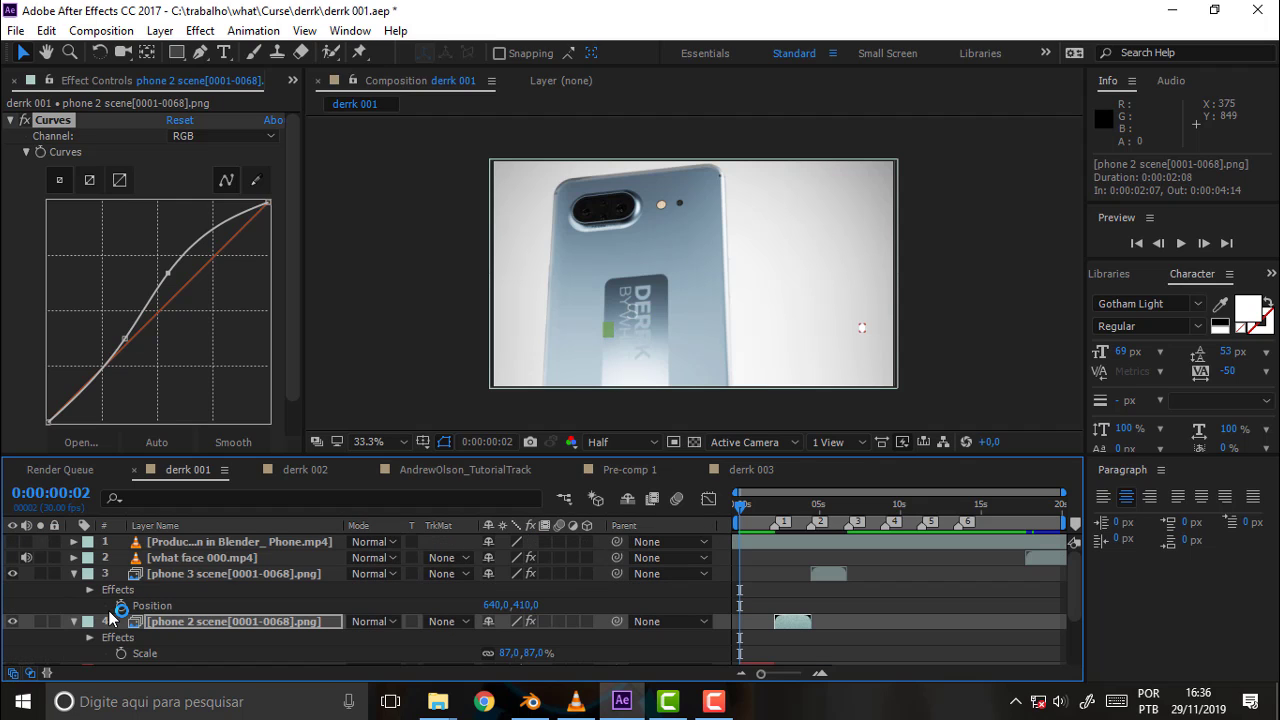
pyautogui.click(12, 543)
pyautogui.click(12, 543)
pyautogui.scroll(-3, 95, 580)
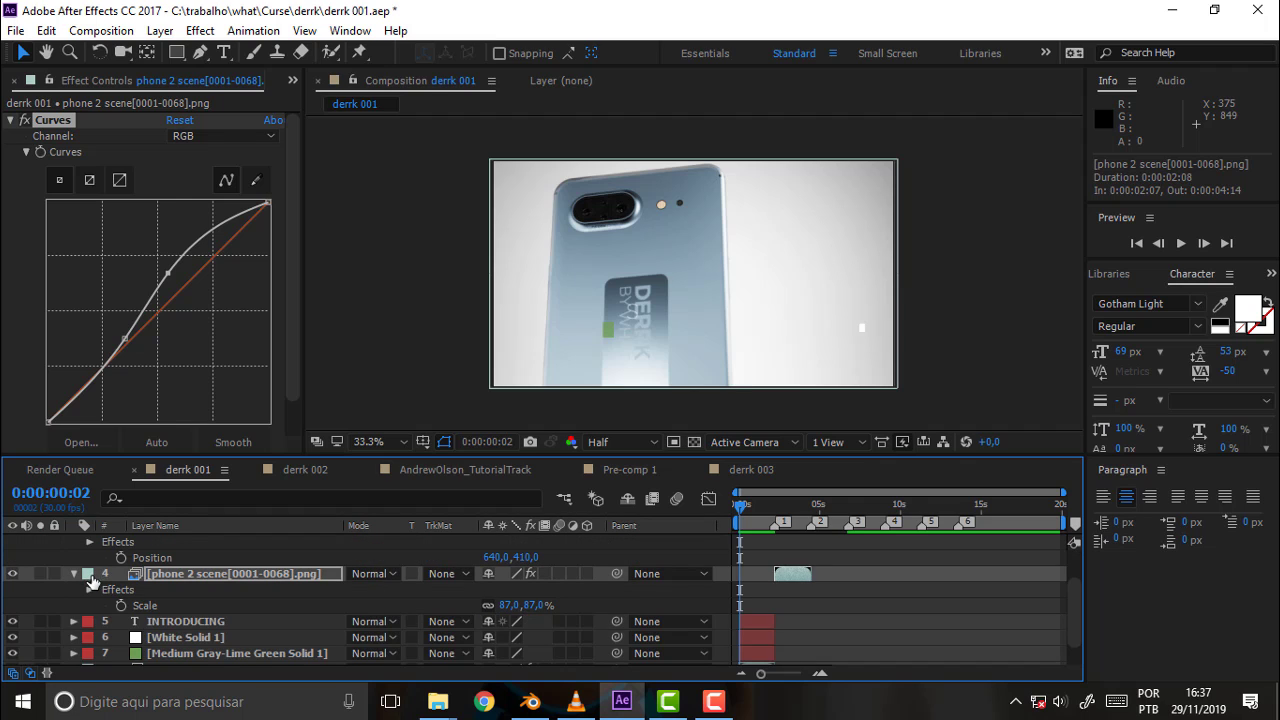
pyautogui.click(69, 573)
pyautogui.click(80, 574)
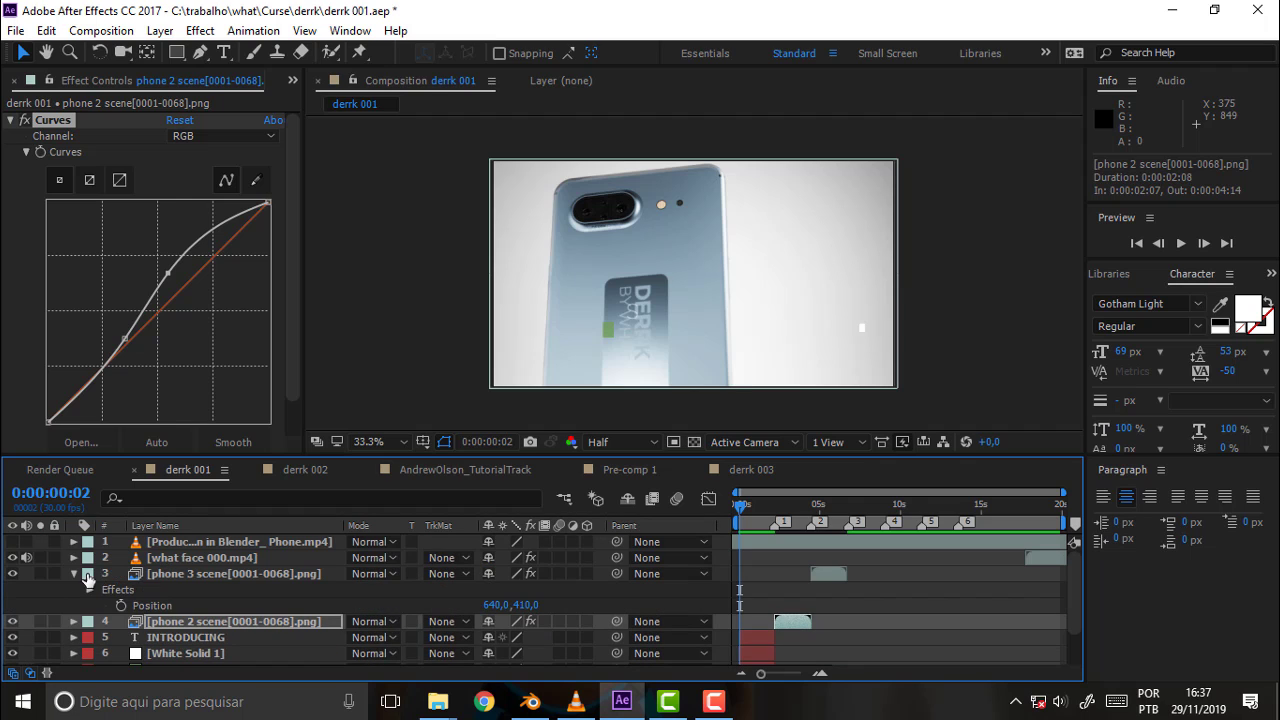
pyautogui.click(79, 575)
pyautogui.moveTo(748, 509)
pyautogui.mouseDown()
pyautogui.moveTo(828, 514)
pyautogui.moveTo(811, 510)
pyautogui.mouseUp()
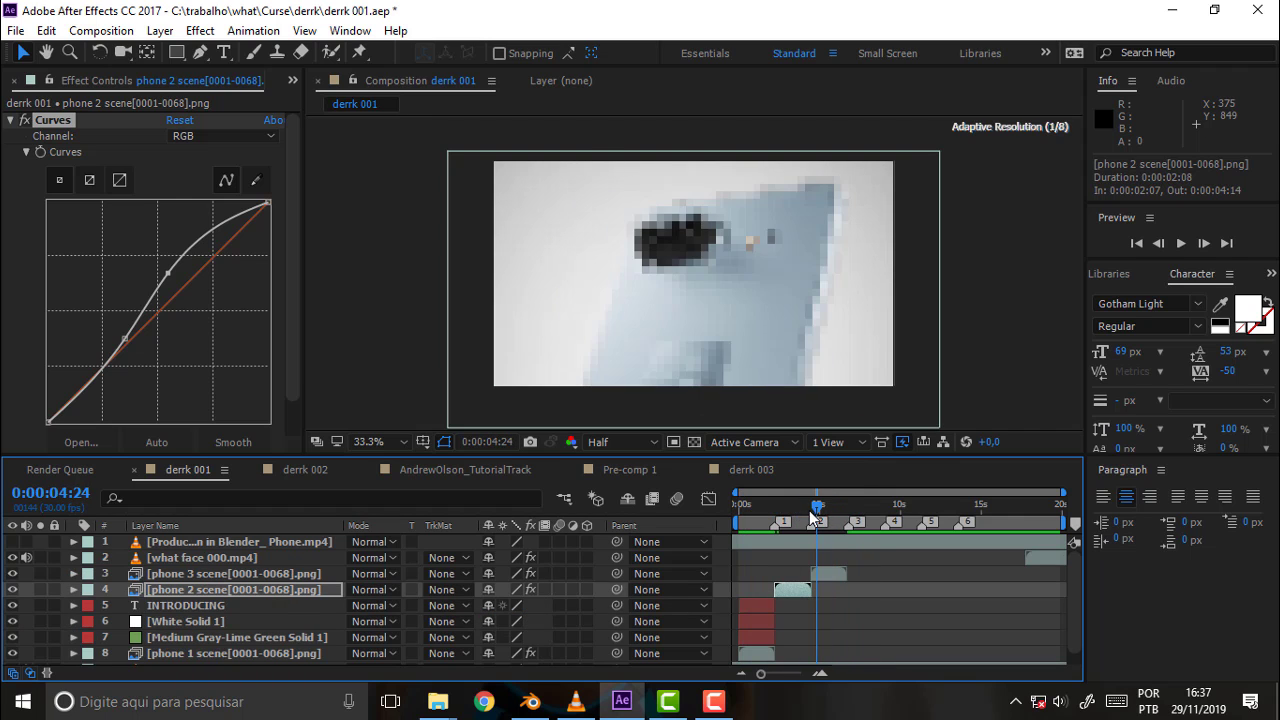
# Slide phone 3 to start at 0:00:04:16, just after phone 2 ends at 0:00:04:14
pyautogui.moveTo(829, 581); pyautogui.dragTo(830, 581)
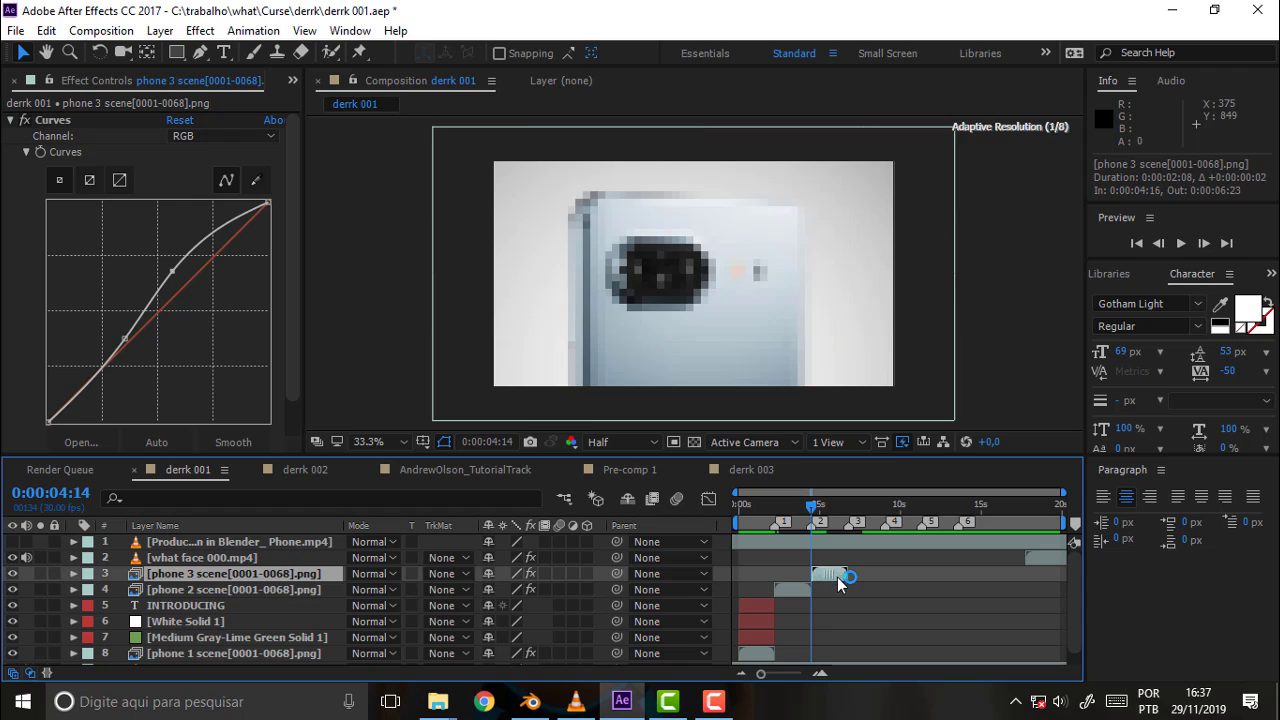
pyautogui.click(807, 509)
pyautogui.moveTo(795, 513); pyautogui.dragTo(786, 516)
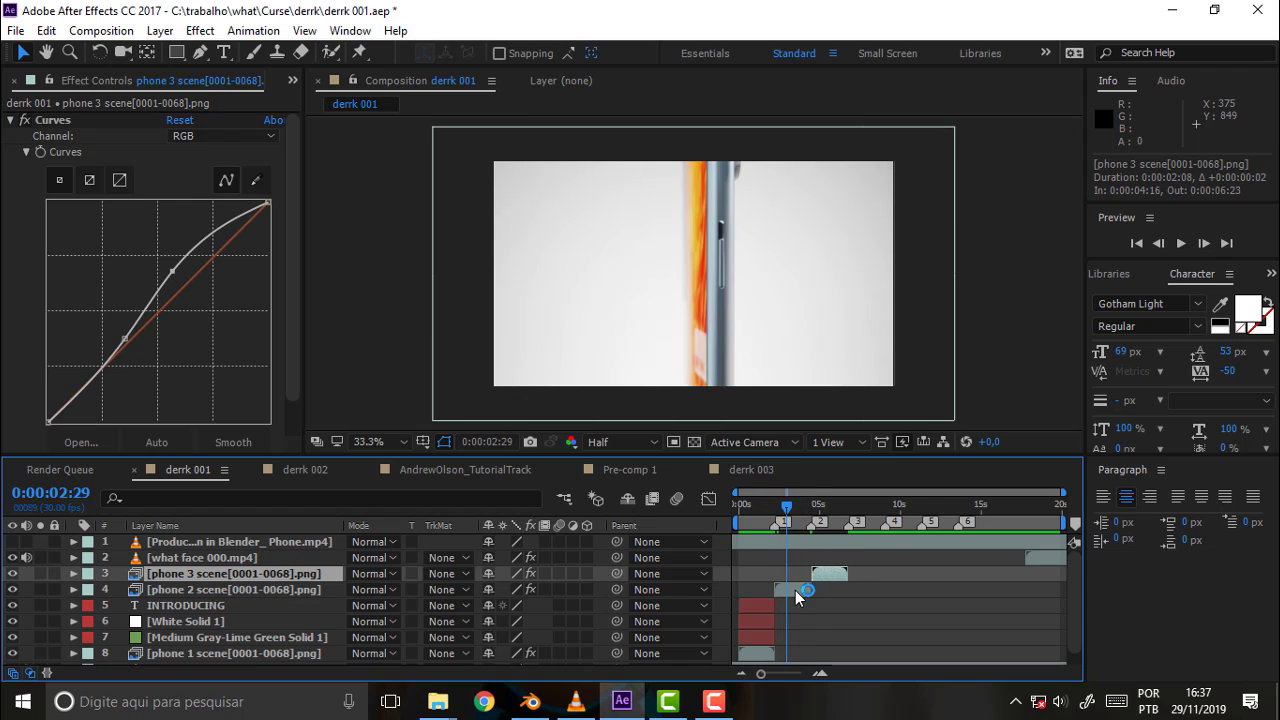
pyautogui.click(788, 589)
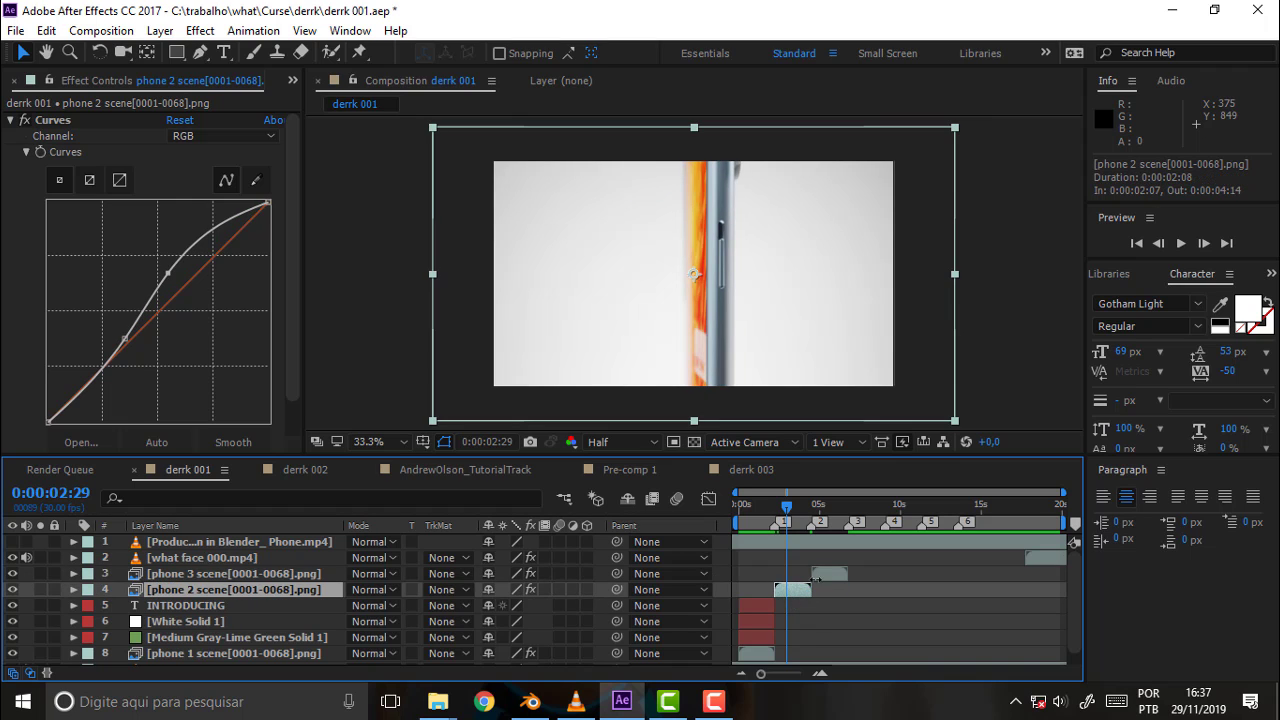
pyautogui.moveTo(830, 574); pyautogui.dragTo(913, 574)
pyautogui.moveTo(796, 590); pyautogui.dragTo(797, 597)
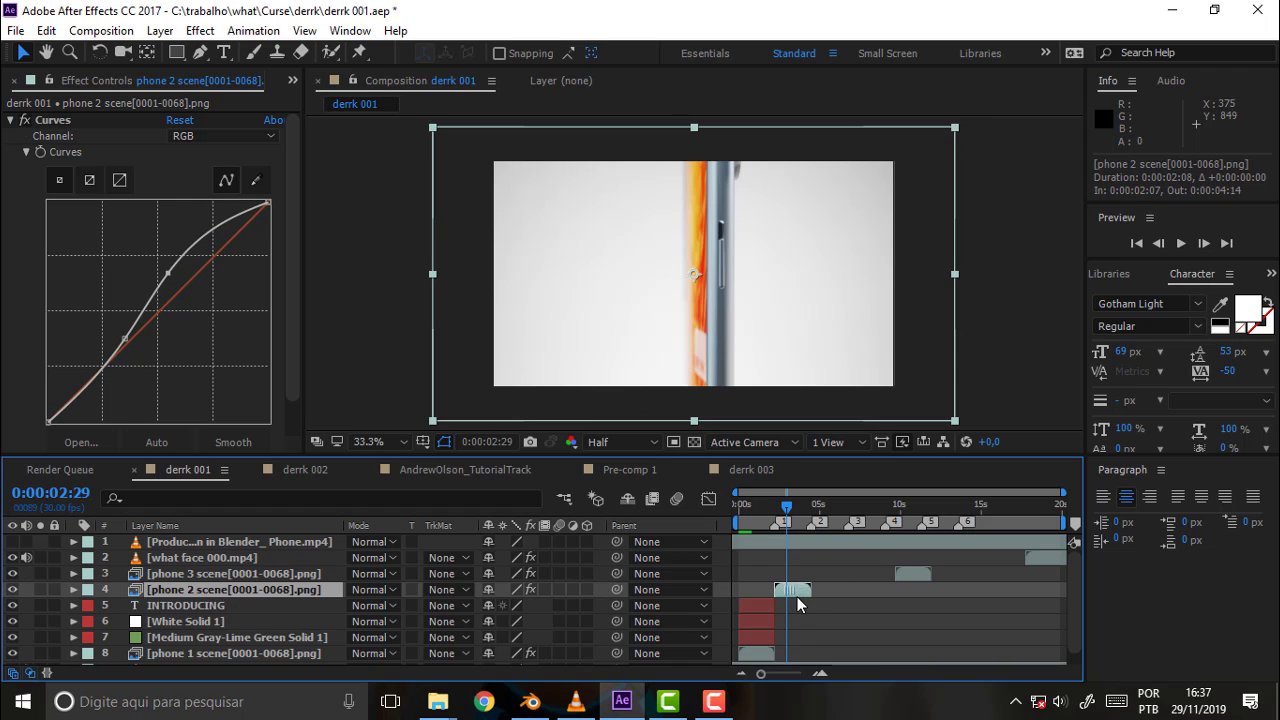
pyautogui.moveTo(906, 575); pyautogui.dragTo(871, 579)
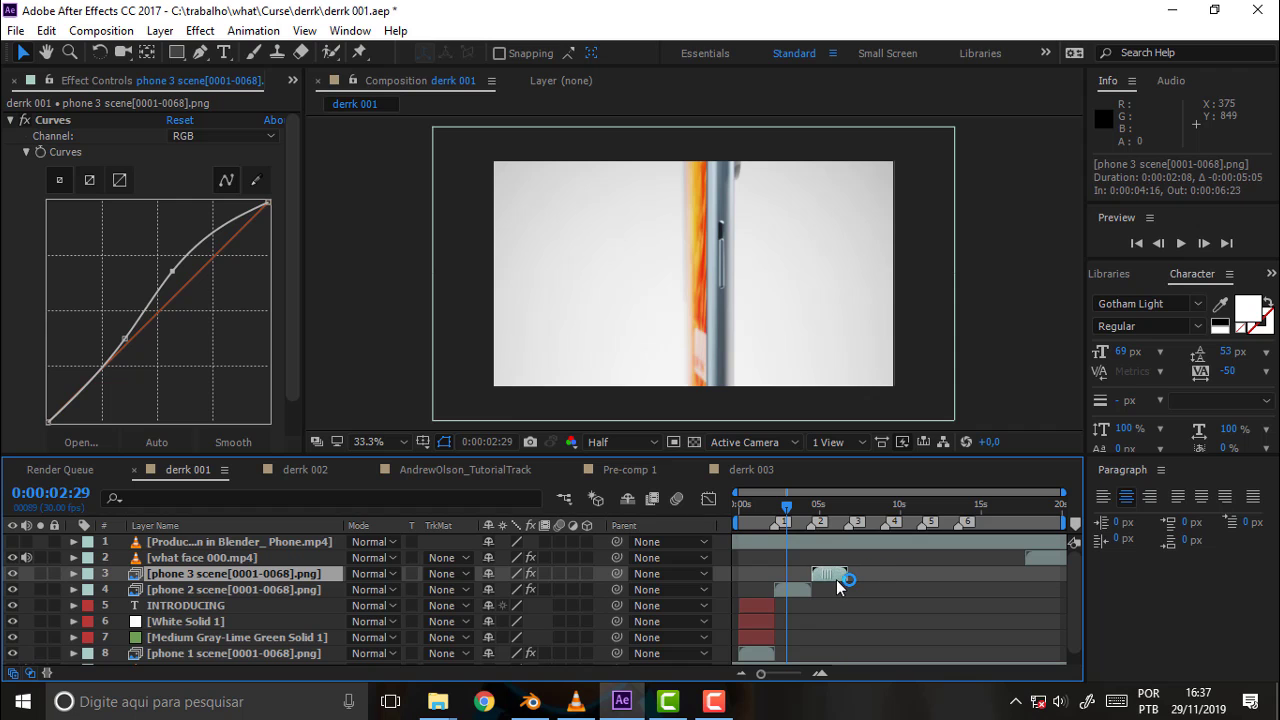
pyautogui.moveTo(786, 515)
pyautogui.mouseDown()
pyautogui.moveTo(886, 519)
pyautogui.moveTo(751, 531)
pyautogui.moveTo(766, 526)
pyautogui.mouseUp()
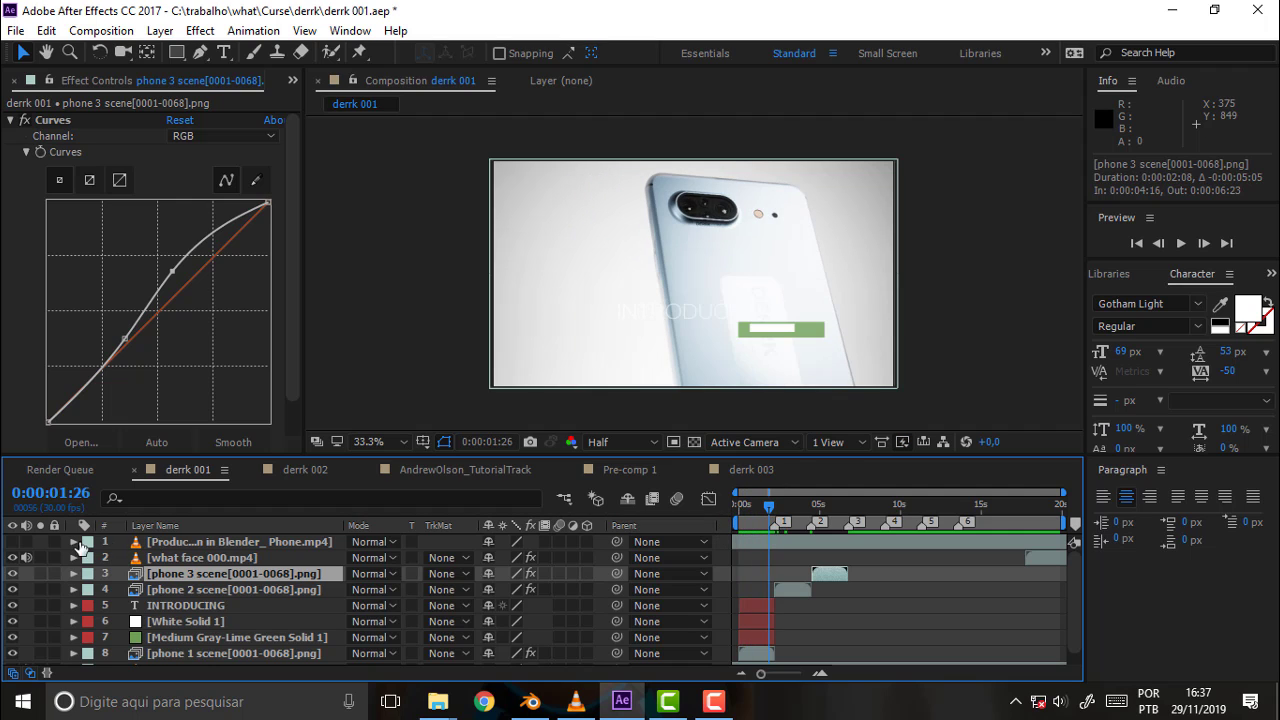
pyautogui.click(13, 541)
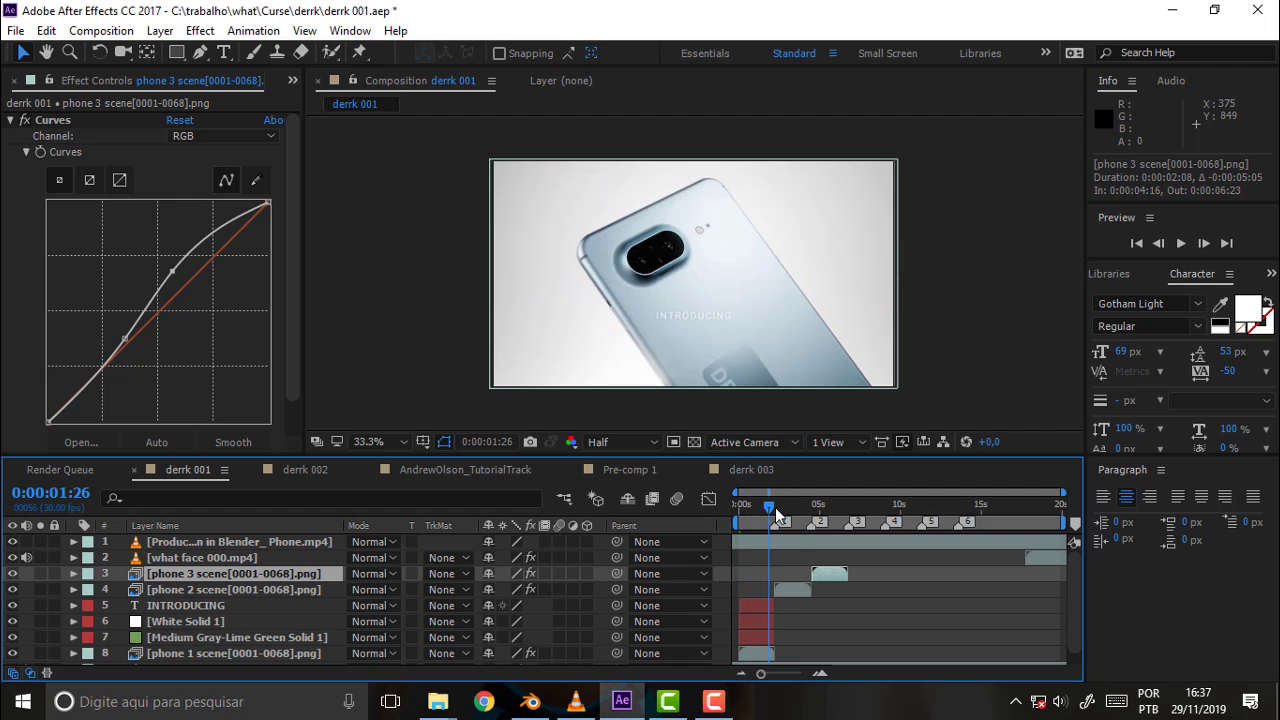
pyautogui.moveTo(766, 512); pyautogui.dragTo(828, 514)
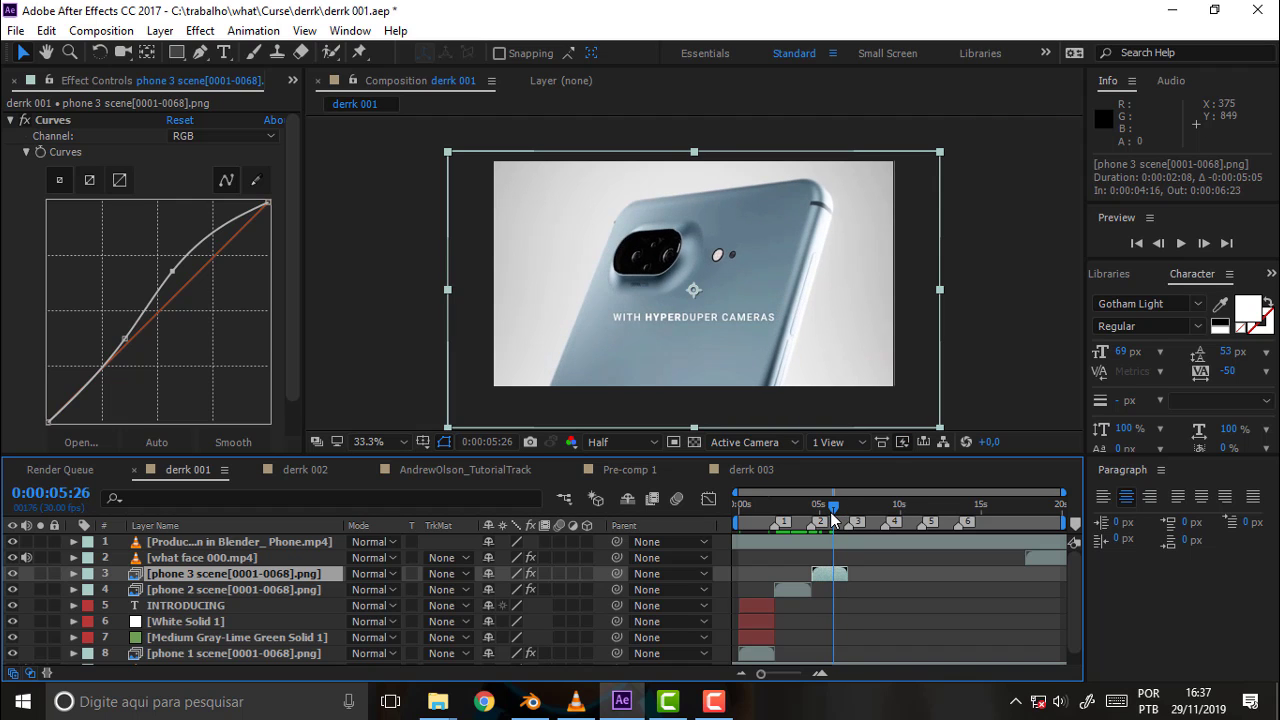
pyautogui.moveTo(828, 514)
pyautogui.mouseDown()
pyautogui.moveTo(739, 515)
pyautogui.moveTo(774, 513)
pyautogui.mouseUp()
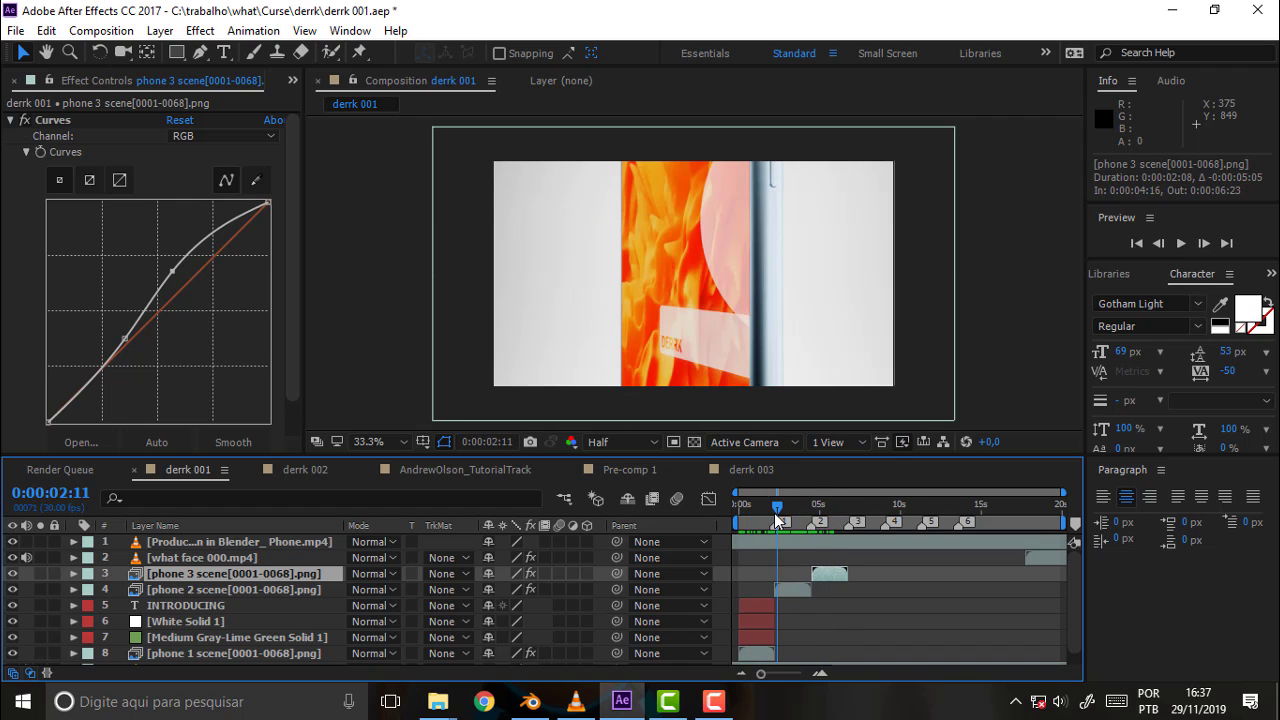
pyautogui.click(12, 541)
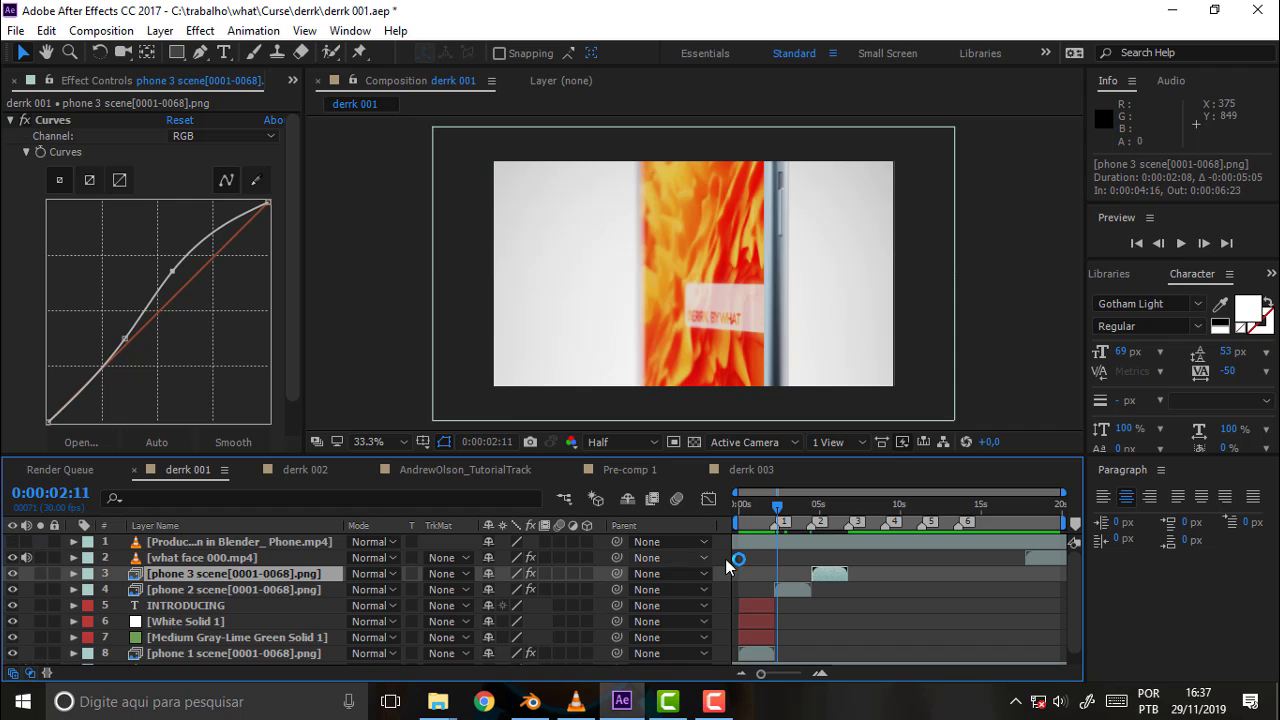
pyautogui.moveTo(778, 508)
pyautogui.mouseDown()
pyautogui.moveTo(748, 507)
pyautogui.moveTo(824, 518)
pyautogui.mouseUp()
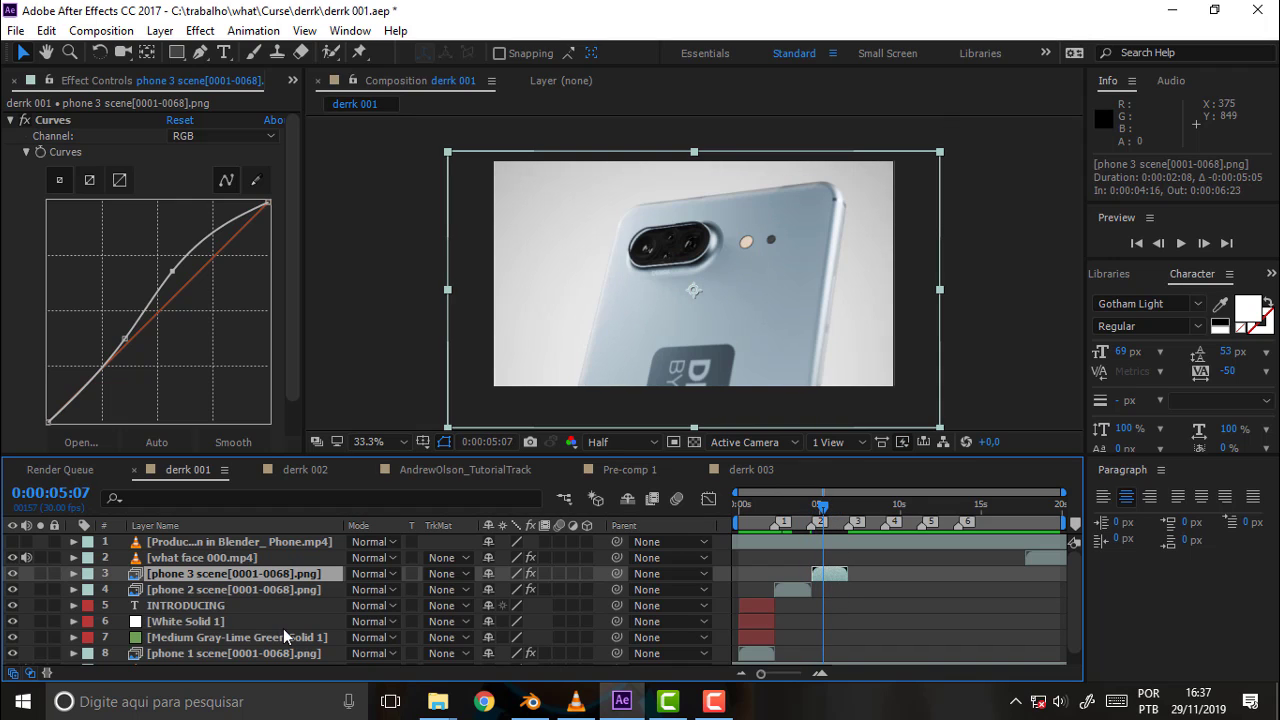
# Select the INTRODUCING title, White Solid 1 and the Medium Gray-Lime Green solid layers
pyautogui.click(195, 606)
pyautogui.keyDown('shift'); pyautogui.click(189, 621); pyautogui.keyUp('shift')
pyautogui.keyDown('shift'); pyautogui.click(189, 637); pyautogui.keyUp('shift')
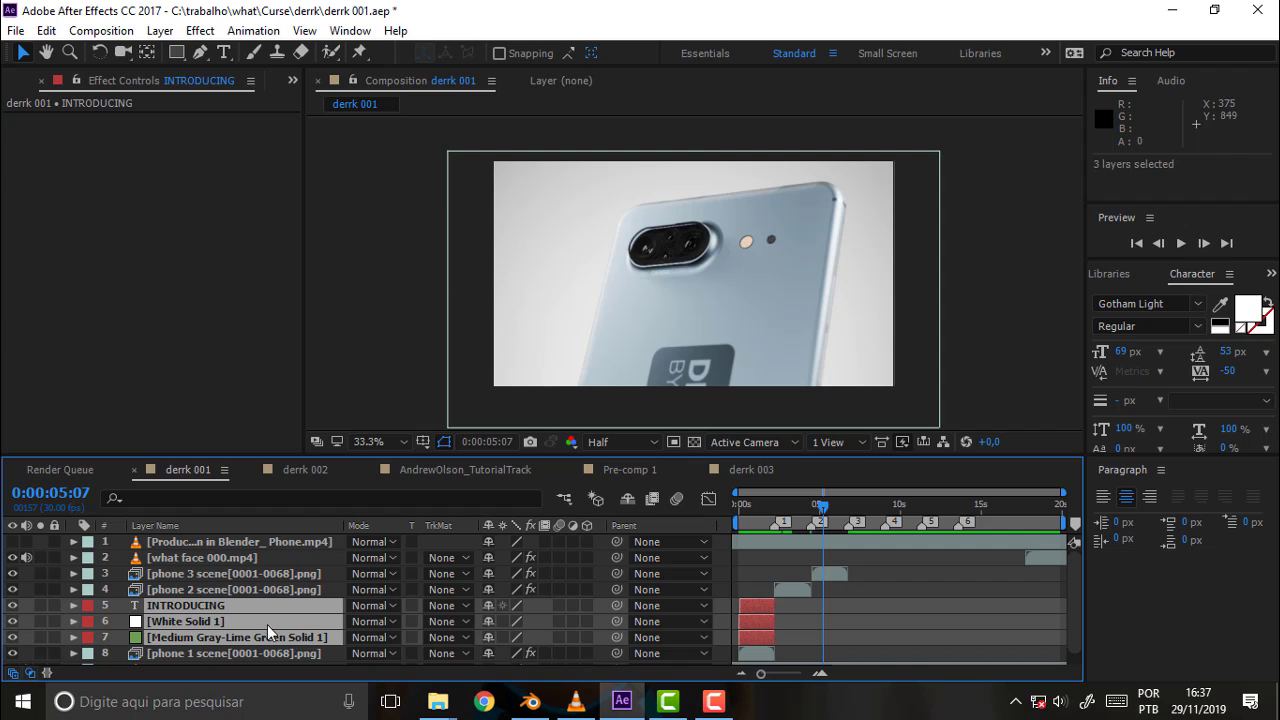
pyautogui.click(158, 33)
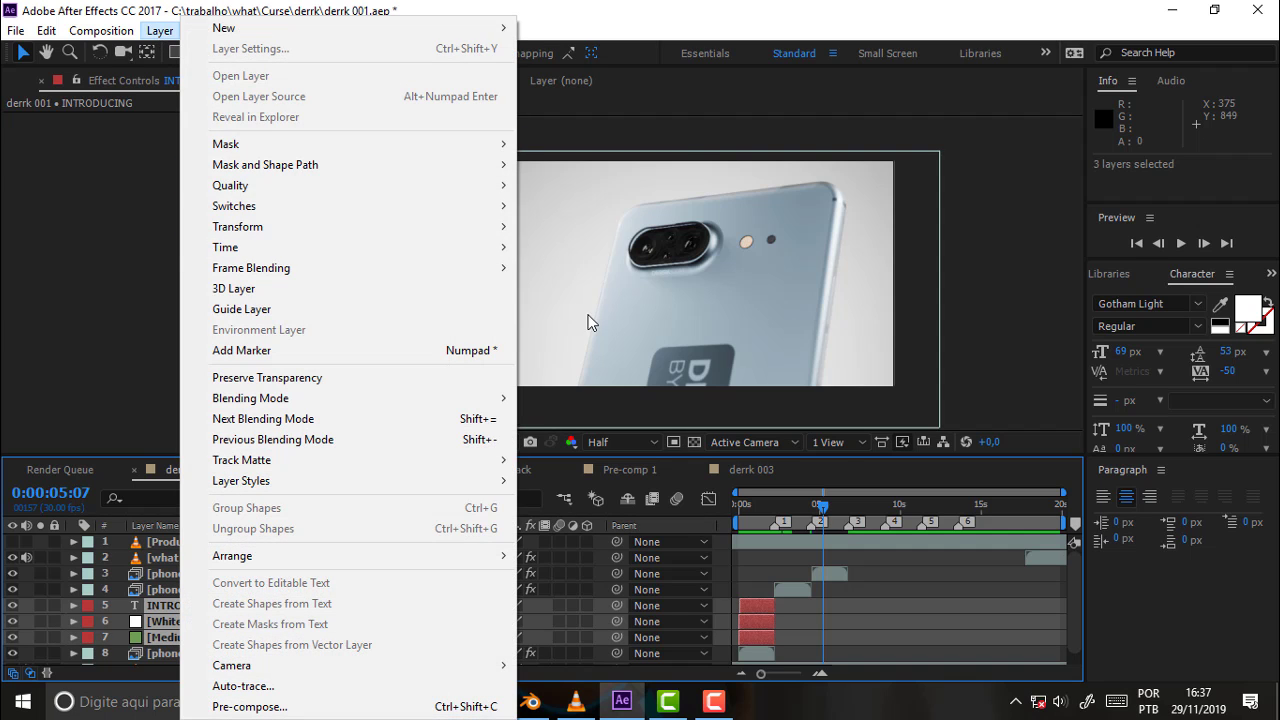
pyautogui.click(921, 595)
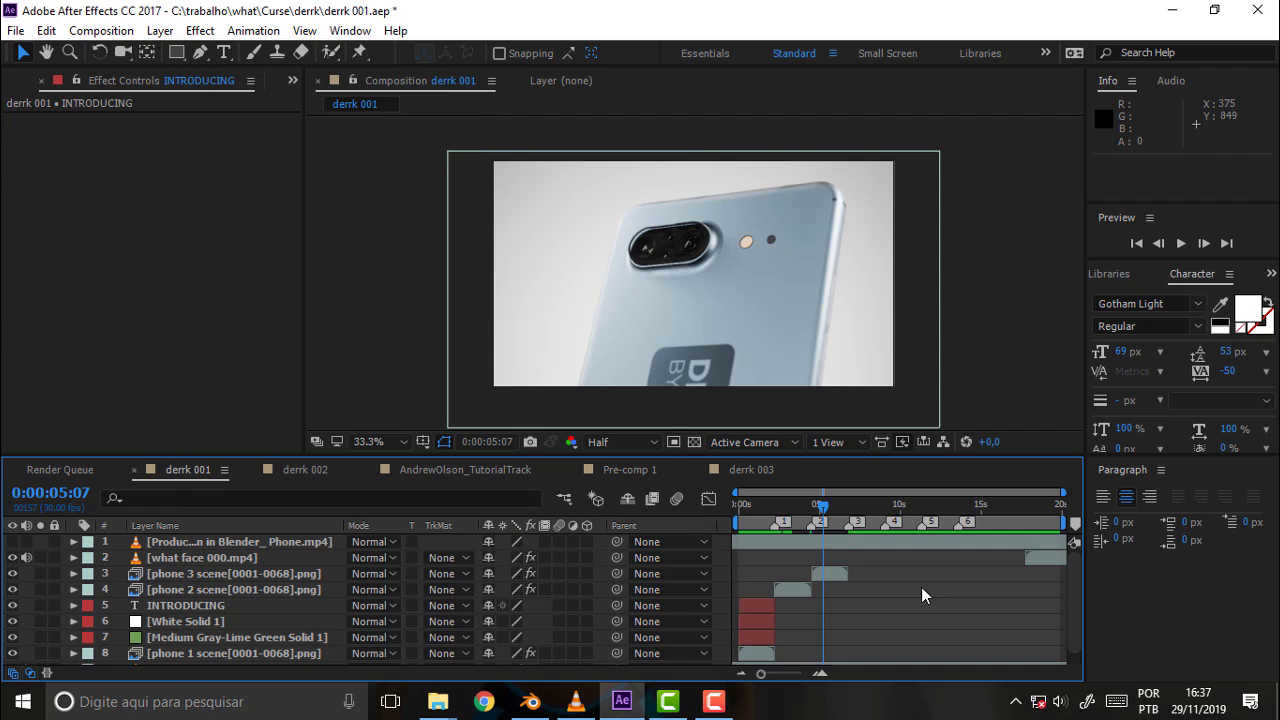
# Add a null object, Null 2, below phone 2 and trim it to end around two seconds
pyautogui.click(160, 30)
pyautogui.moveTo(241, 36)
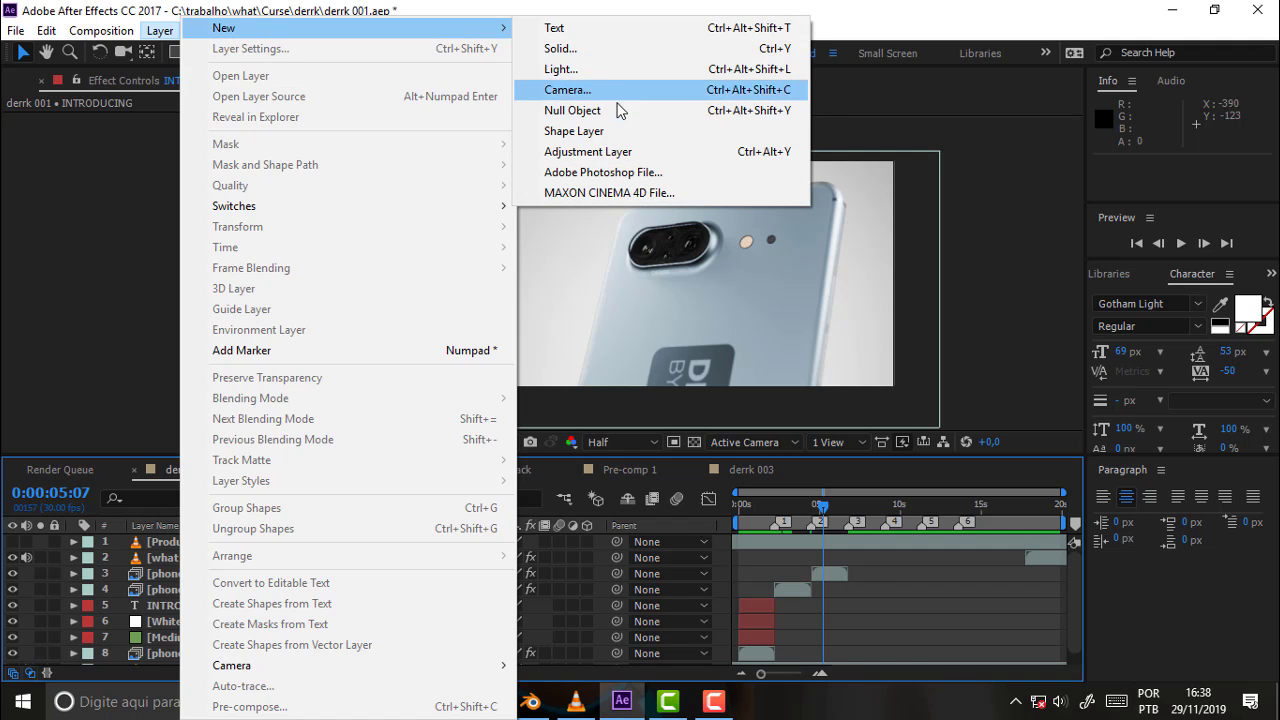
pyautogui.click(617, 109)
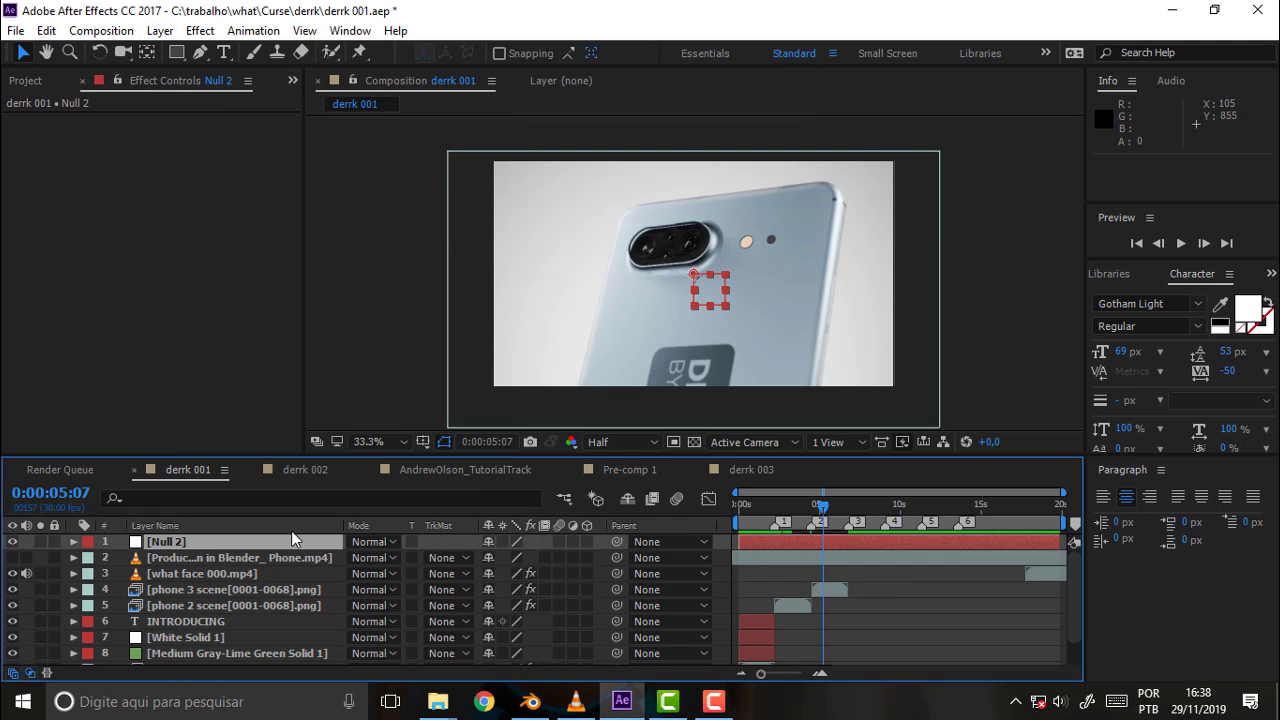
pyautogui.moveTo(228, 547); pyautogui.dragTo(231, 612)
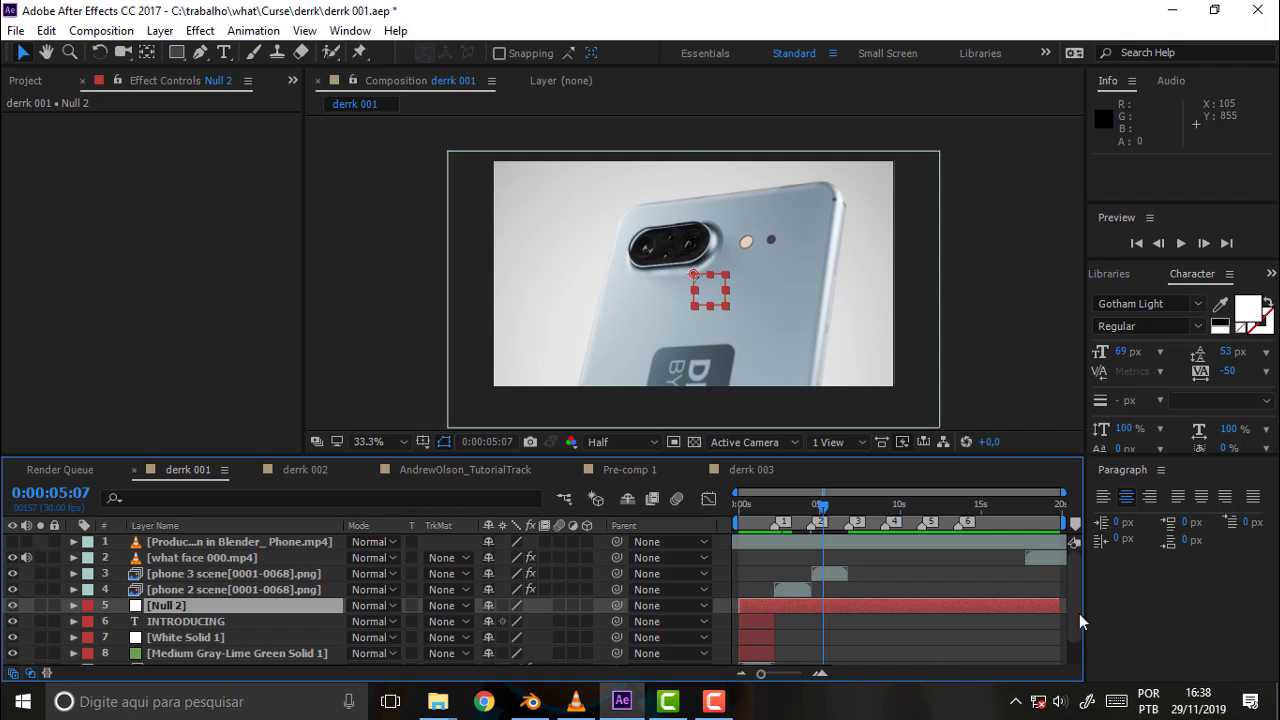
pyautogui.moveTo(1060, 605); pyautogui.dragTo(775, 606)
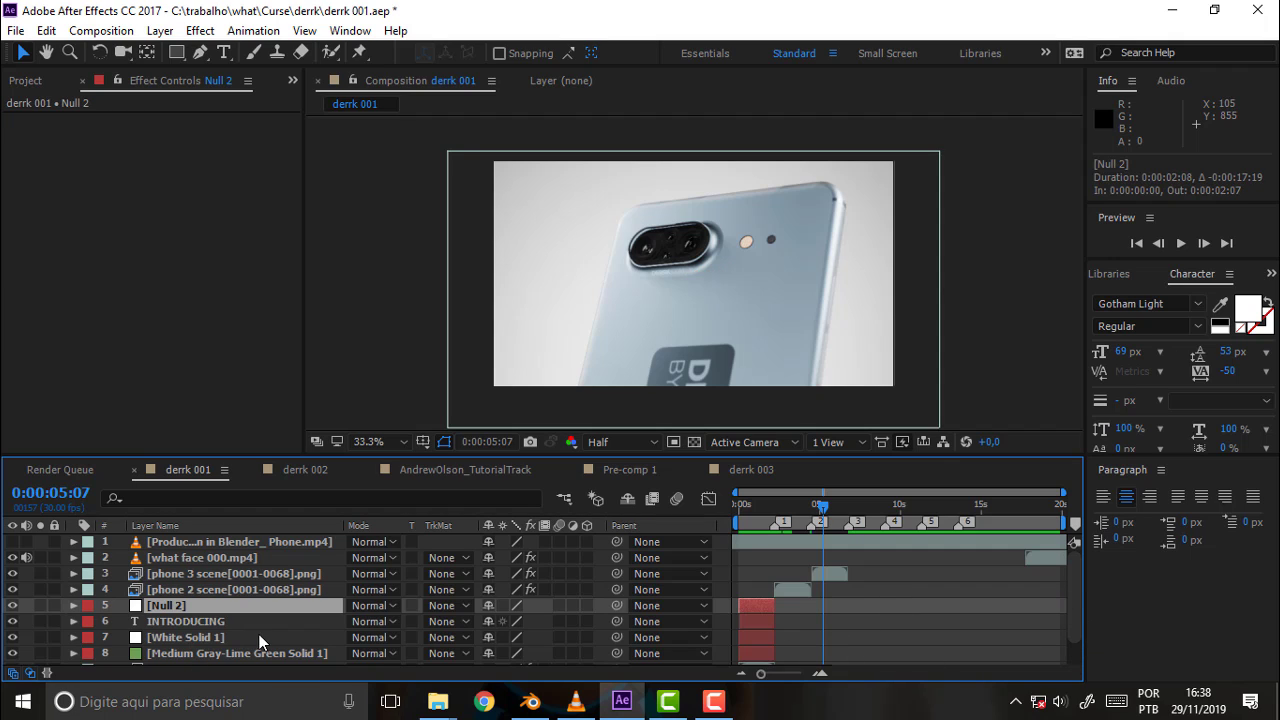
# Parent INTRODUCING, White Solid 1 and the Medium Gray-Lime Green solid to Null 2
pyautogui.click(197, 622)
pyautogui.click(187, 636)
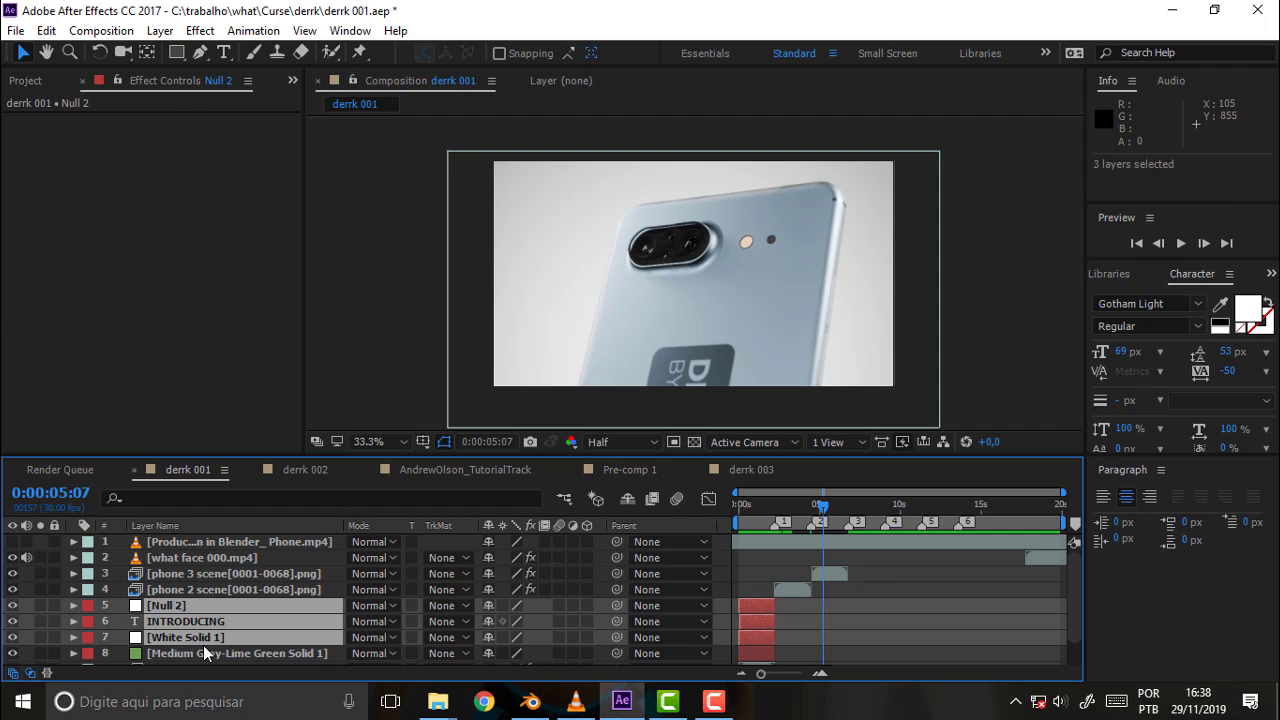
pyautogui.click(208, 653)
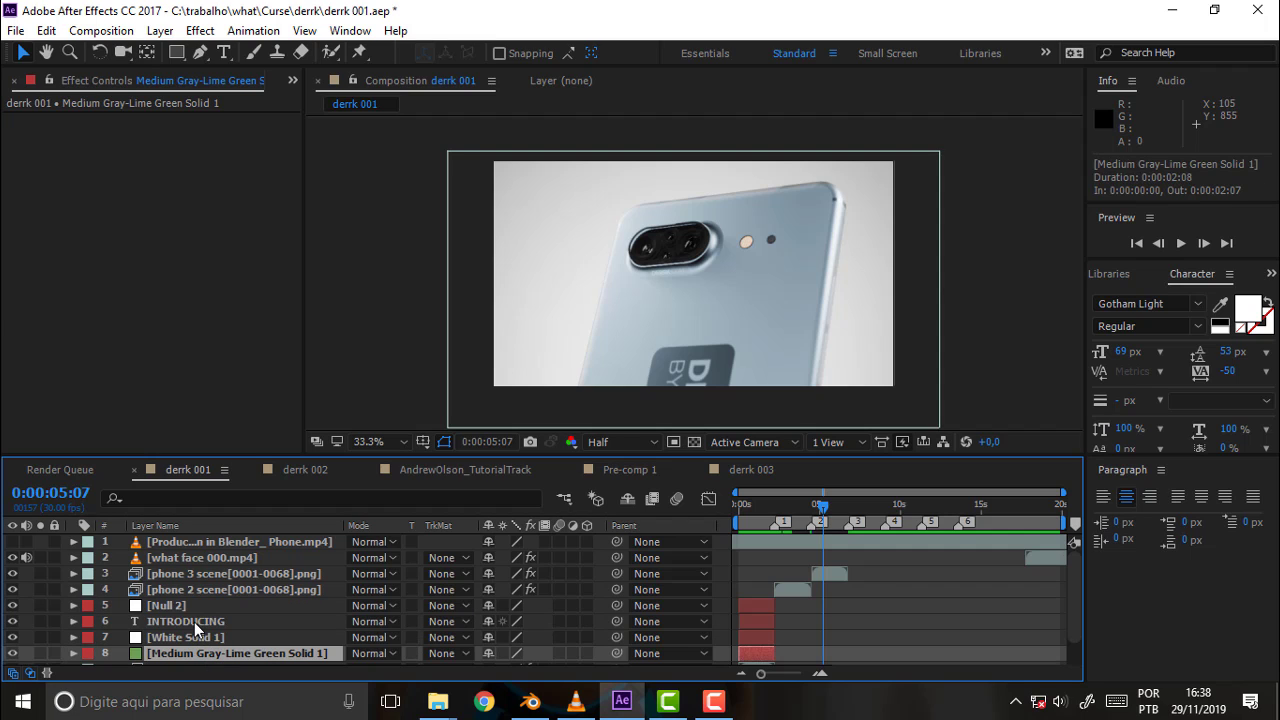
pyautogui.click(197, 621)
pyautogui.keyDown('shift'); pyautogui.click(197, 634); pyautogui.keyUp('shift')
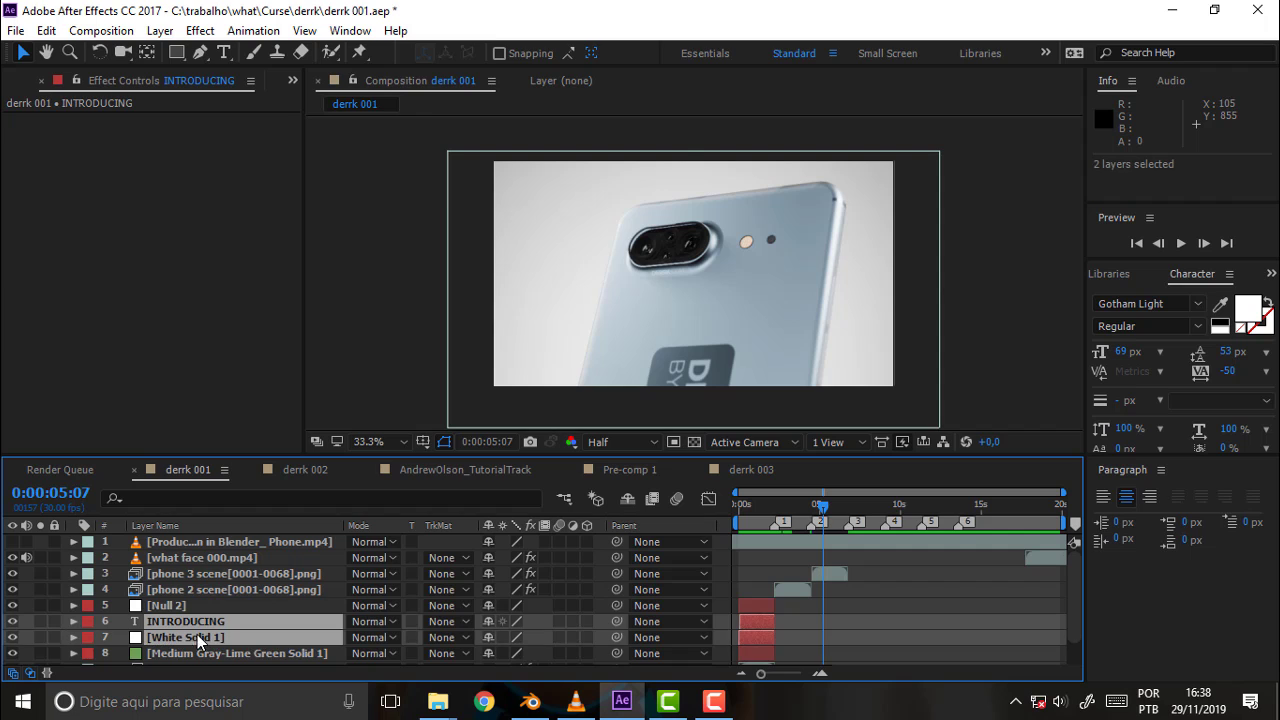
pyautogui.keyDown('shift'); pyautogui.click(350, 652); pyautogui.keyUp('shift')
pyautogui.moveTo(614, 621); pyautogui.dragTo(163, 604)
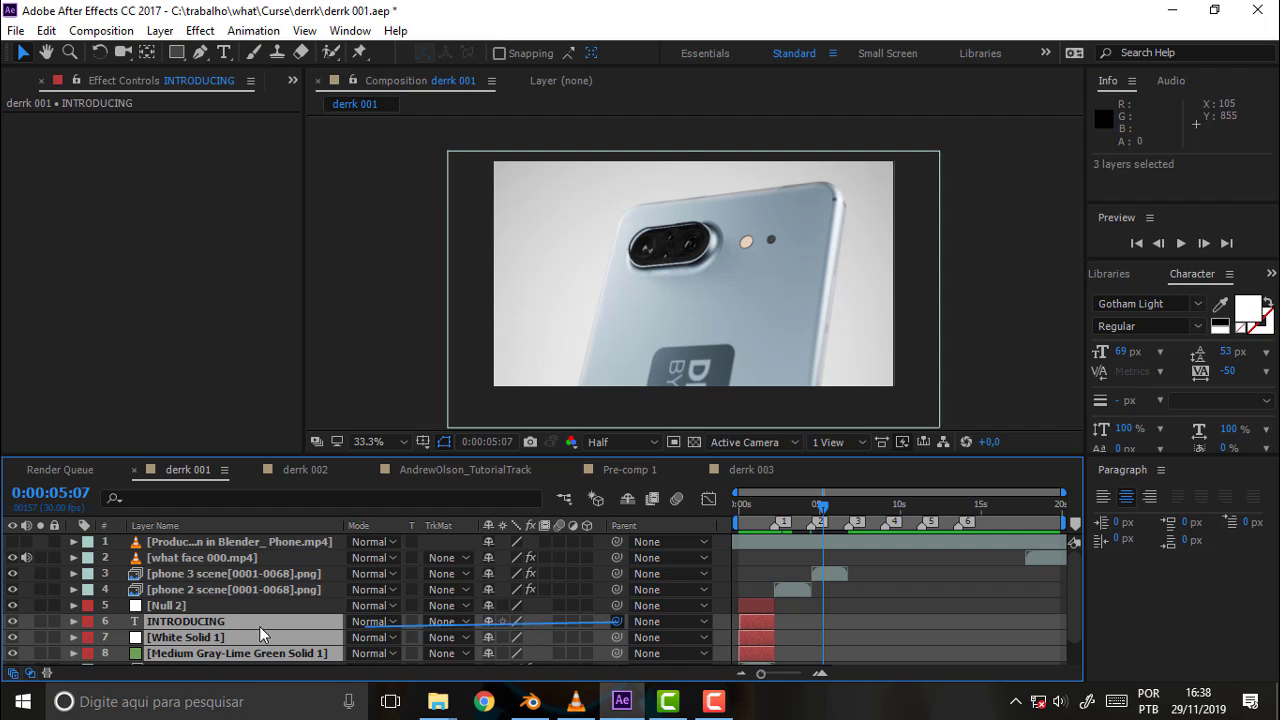
# Select layers 5–8, from Null 2 down to Medium Gray-Lime Green Solid 1
pyautogui.click(159, 604)
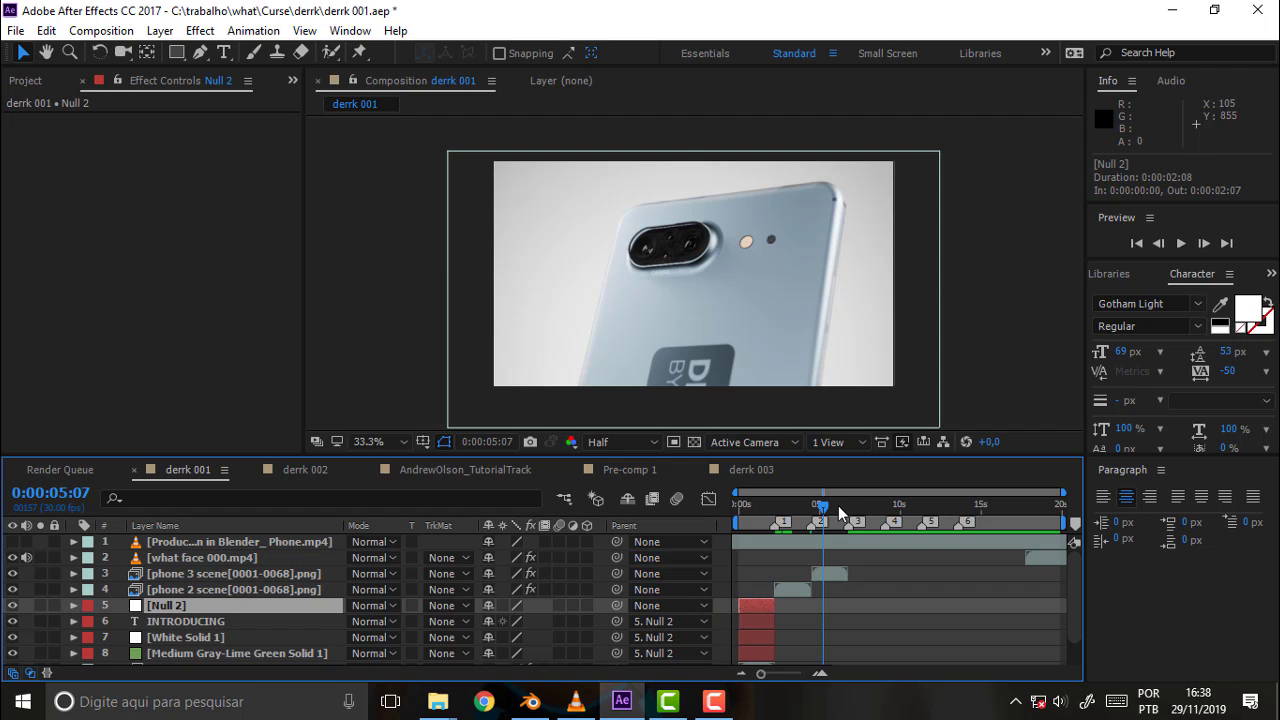
pyautogui.moveTo(835, 505); pyautogui.dragTo(762, 512)
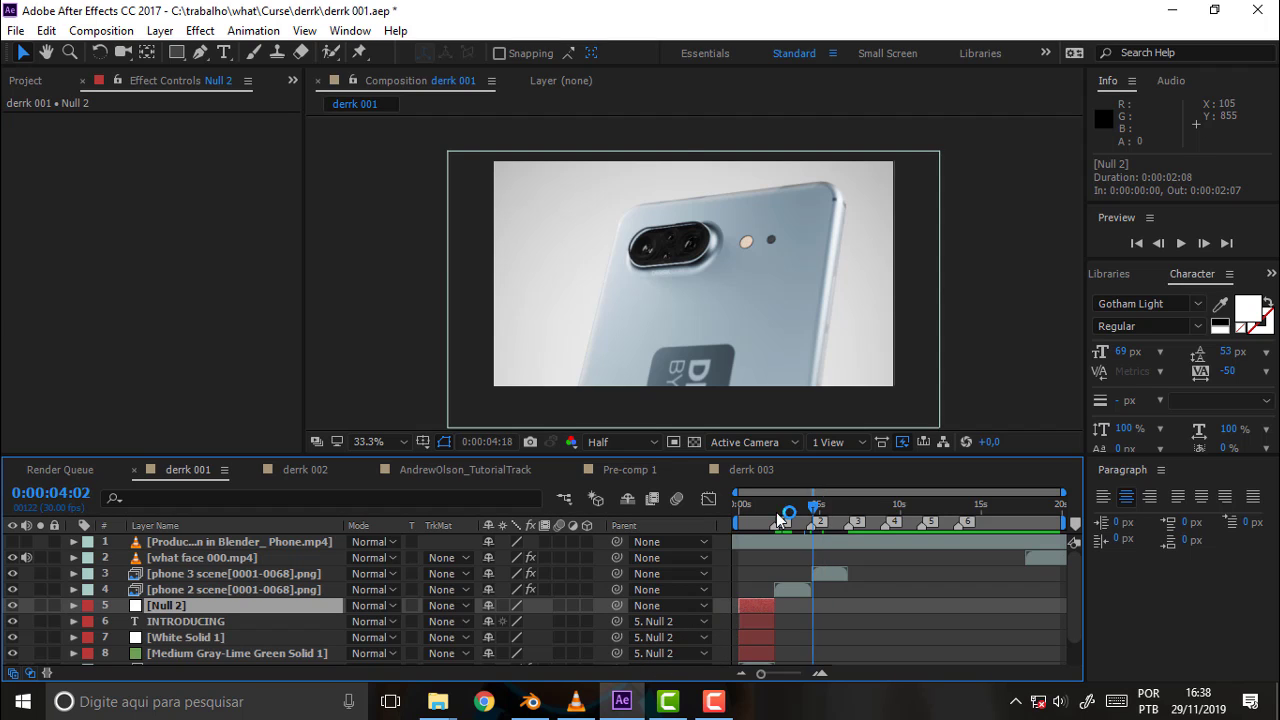
pyautogui.click(192, 624)
pyautogui.scroll(-1, 226, 626)
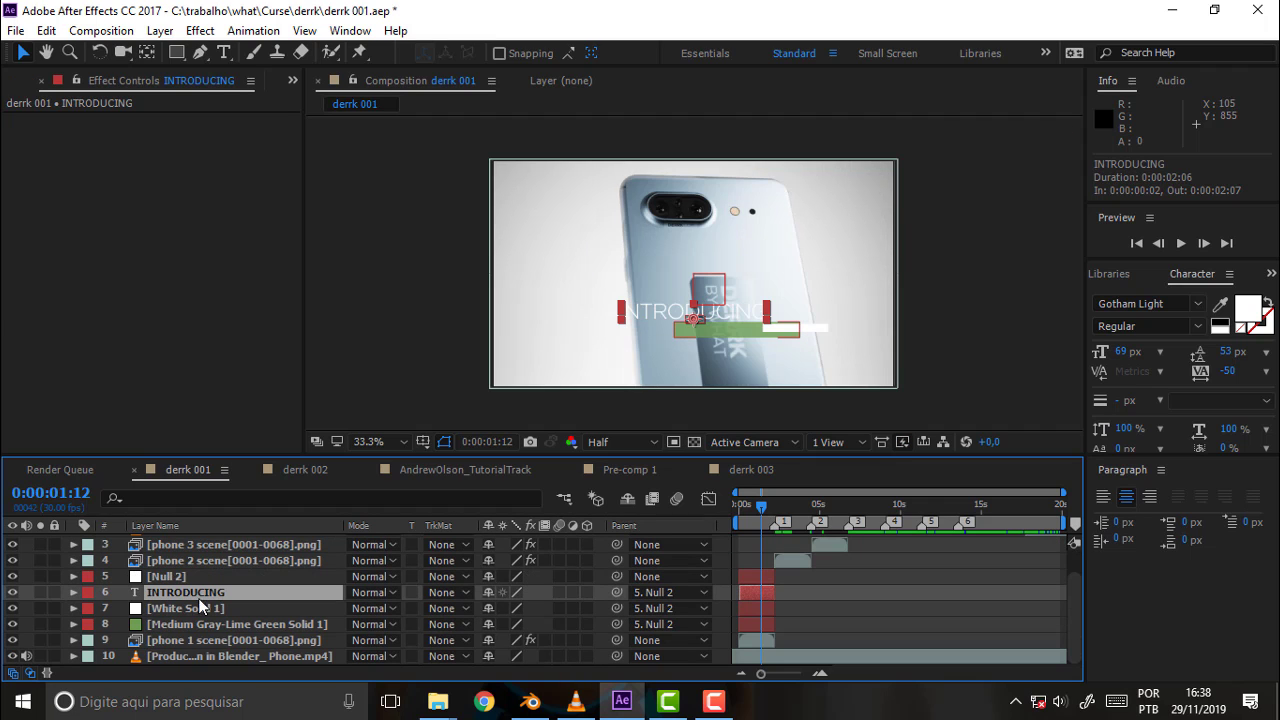
pyautogui.click(172, 579)
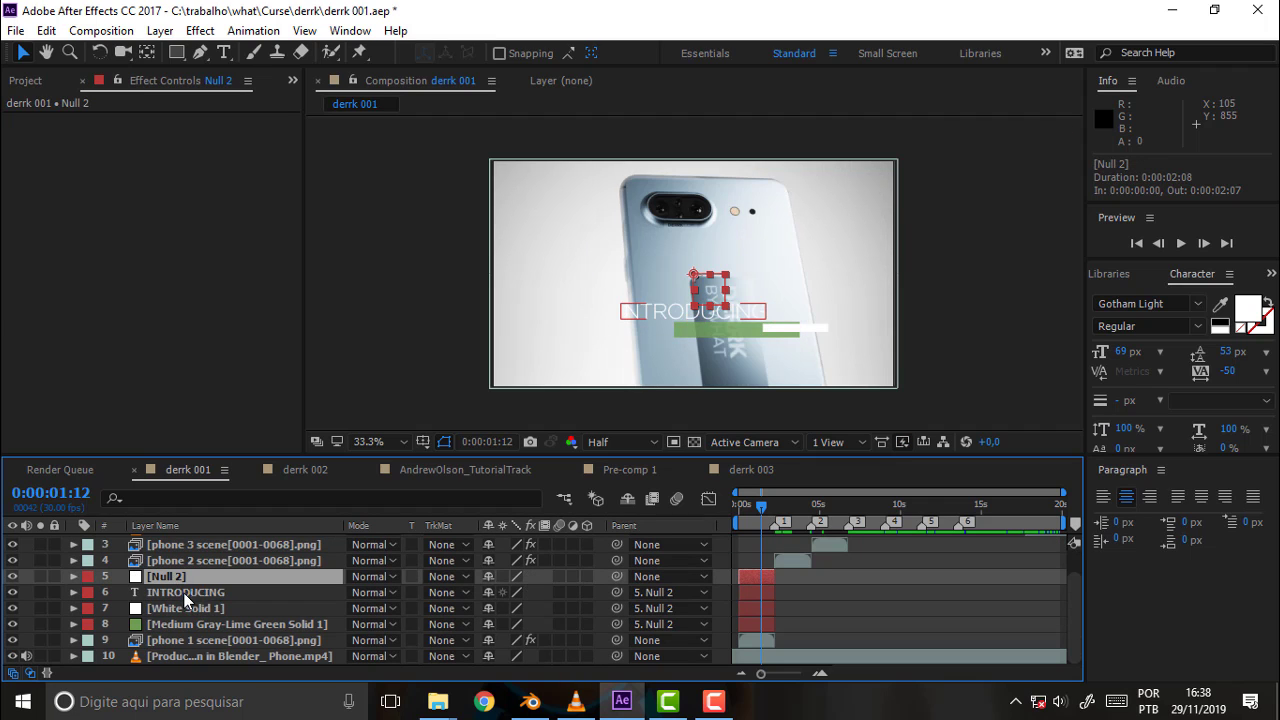
pyautogui.keyDown('shift'); pyautogui.click(183, 592); pyautogui.keyUp('shift')
pyautogui.keyDown('shift'); pyautogui.click(205, 624); pyautogui.keyUp('shift')
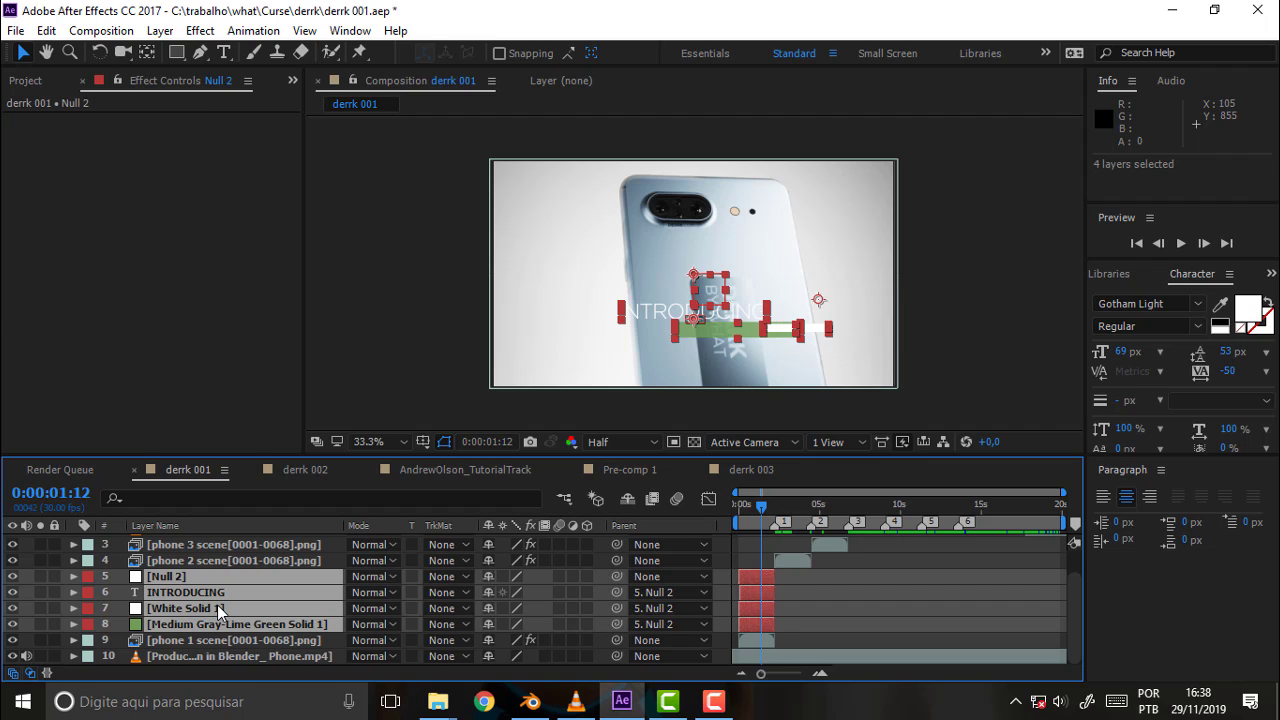
# Duplicate the four title layers and move the copies above the phone layers
pyautogui.hotkey('ctrl', 'd')
pyautogui.moveTo(211, 581); pyautogui.dragTo(274, 598)
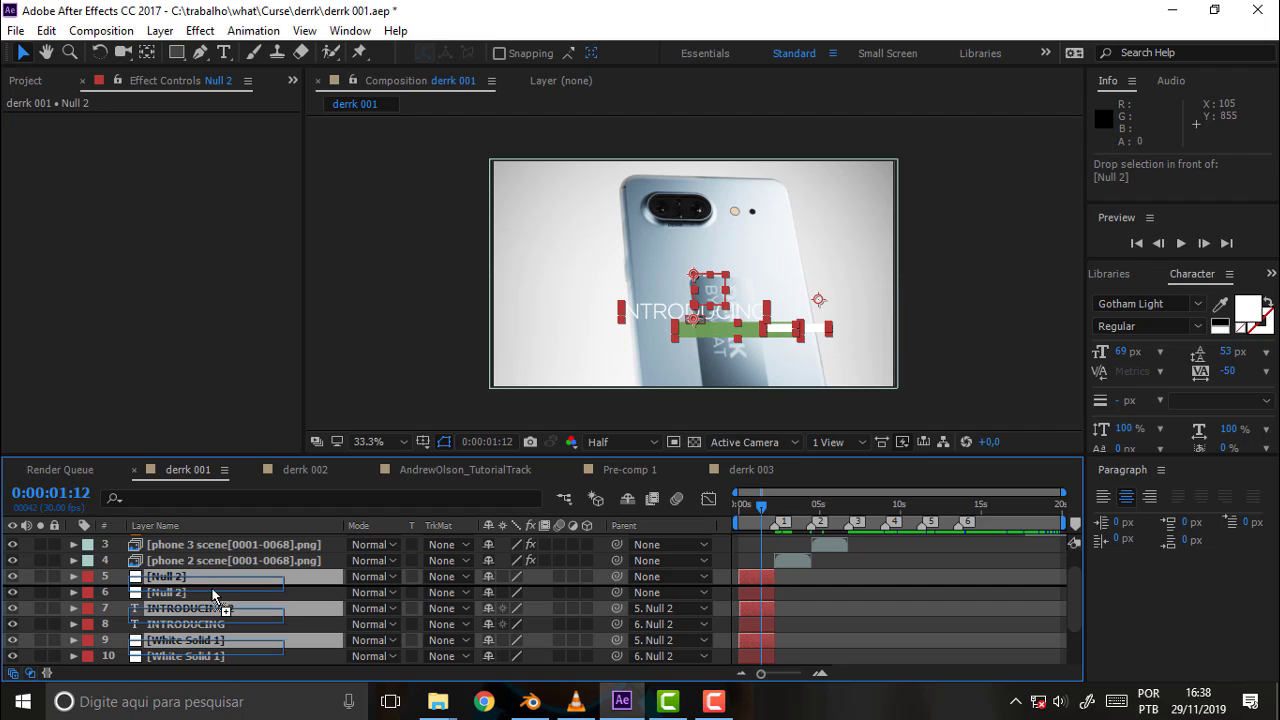
pyautogui.scroll(2, 283, 608)
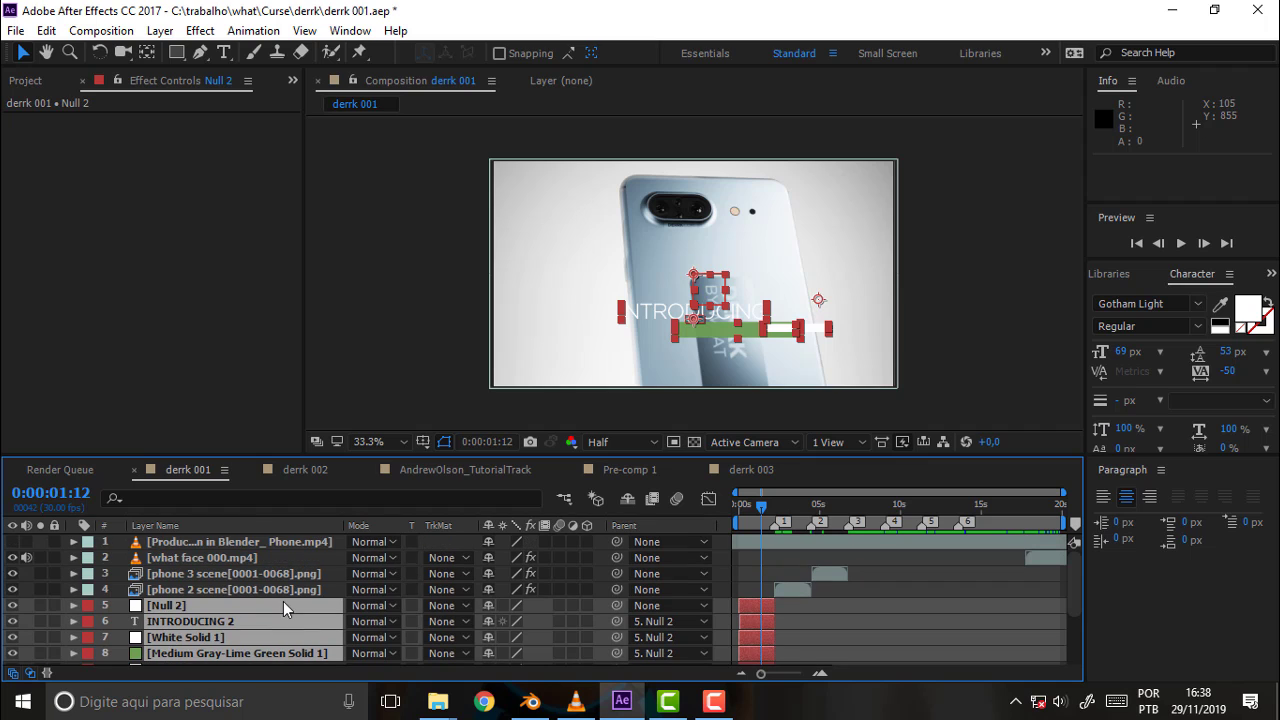
pyautogui.moveTo(254, 606); pyautogui.dragTo(256, 568)
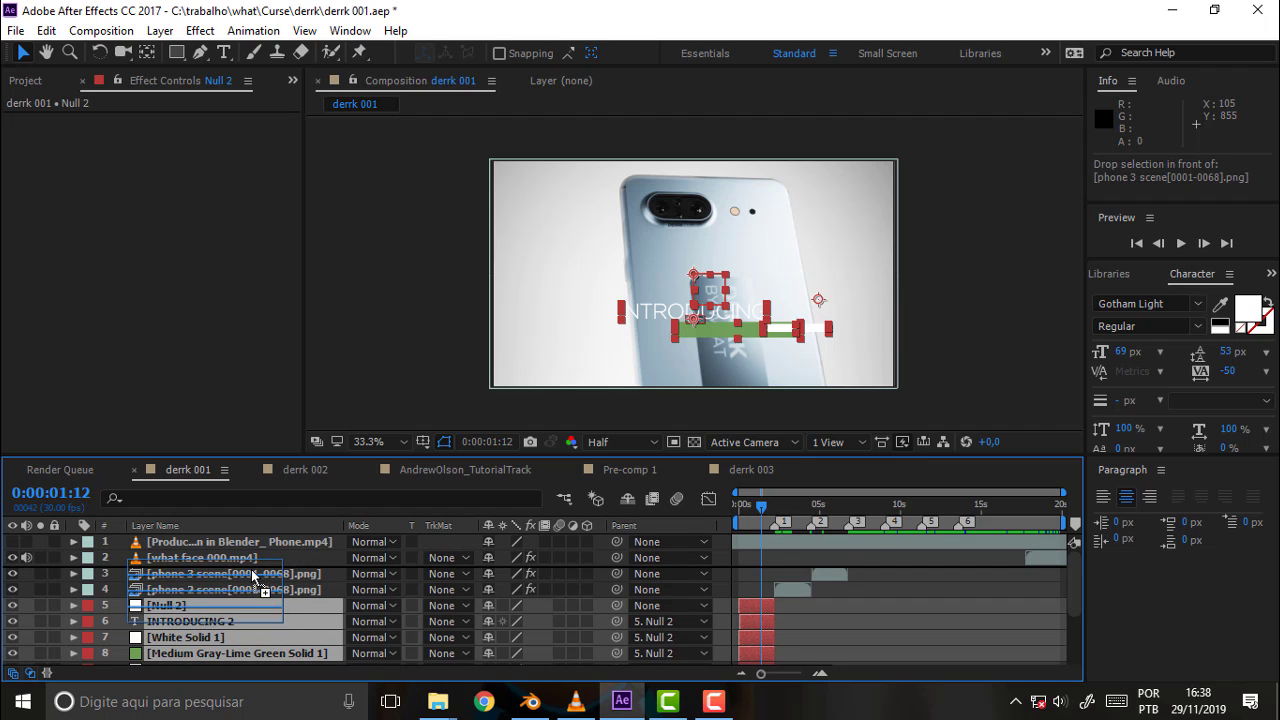
# Slide the copied title layers later so they start around 0:00:04:16
pyautogui.click(795, 570)
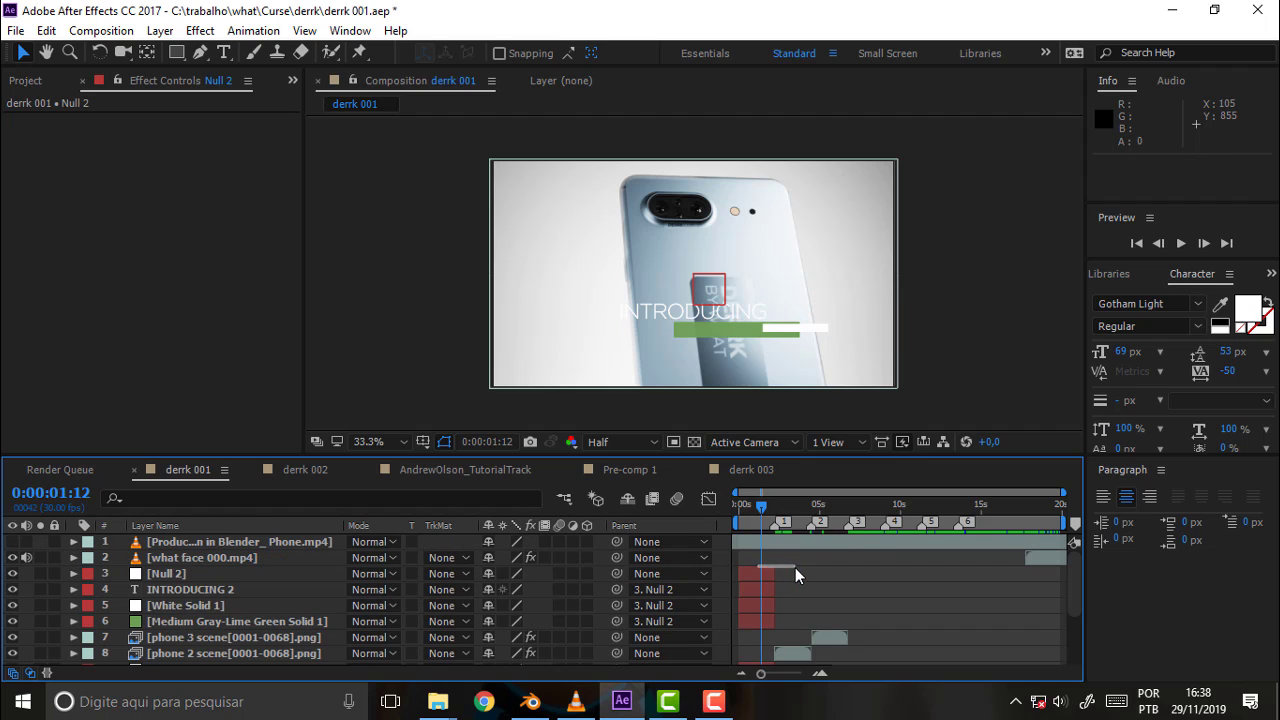
pyautogui.click(757, 575)
pyautogui.keyDown('shift'); pyautogui.click(754, 621); pyautogui.keyUp('shift')
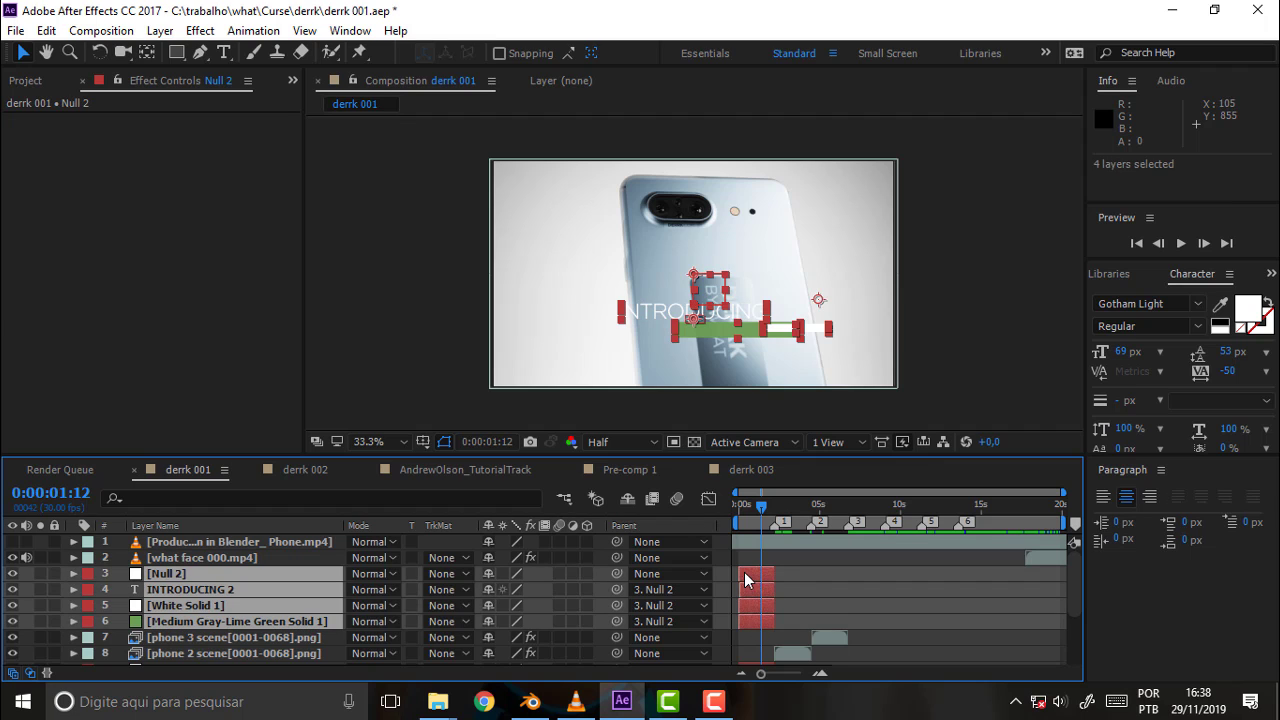
pyautogui.moveTo(759, 575); pyautogui.dragTo(820, 572)
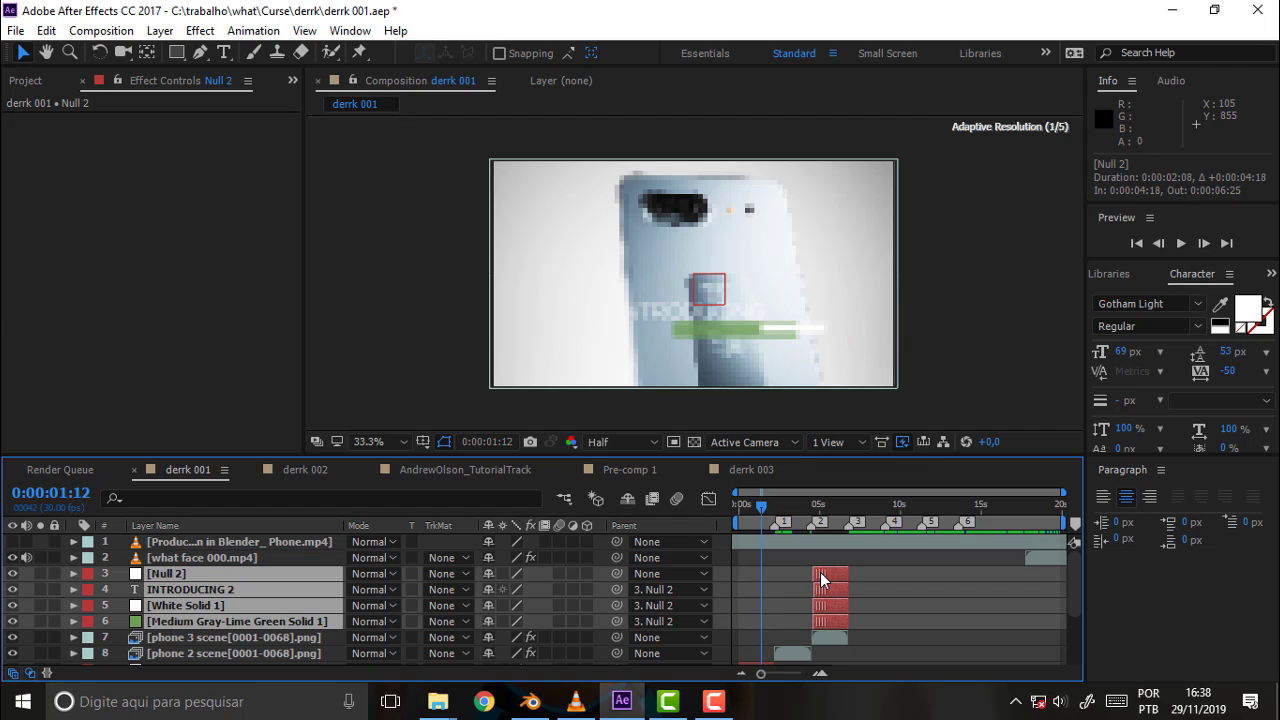
pyautogui.moveTo(820, 572); pyautogui.dragTo(821, 573)
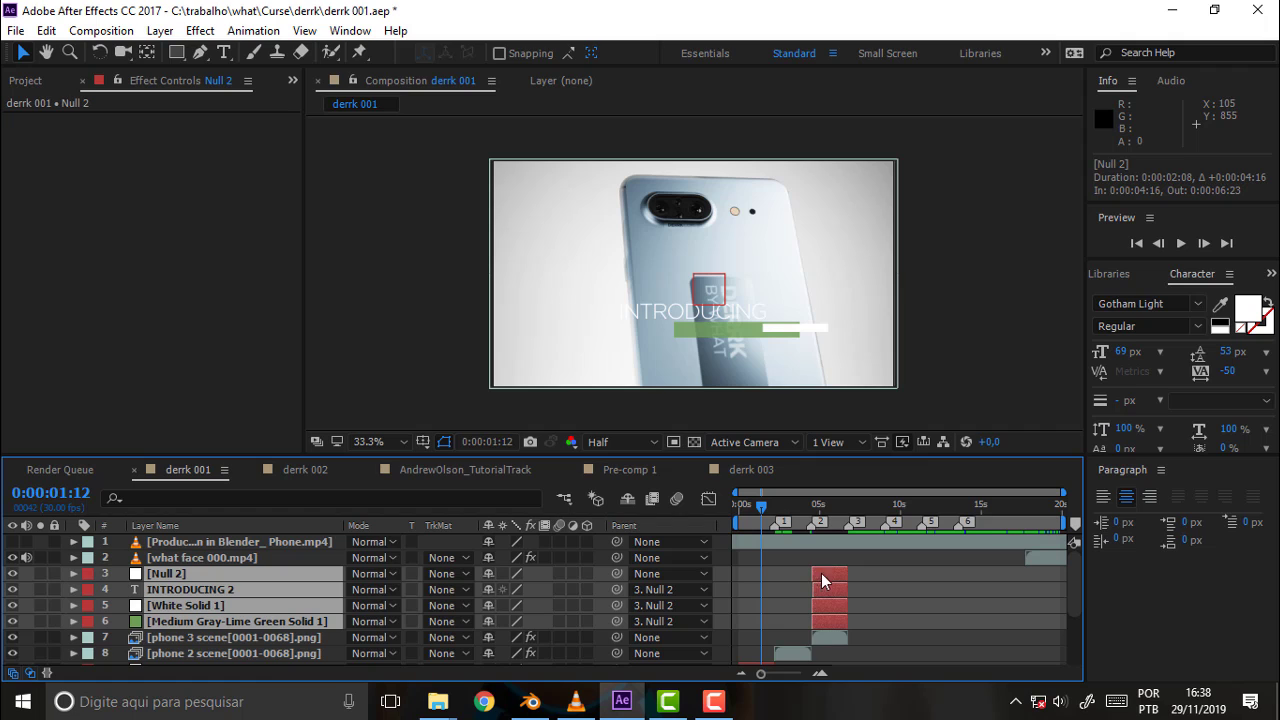
pyautogui.moveTo(1063, 492); pyautogui.dragTo(848, 492)
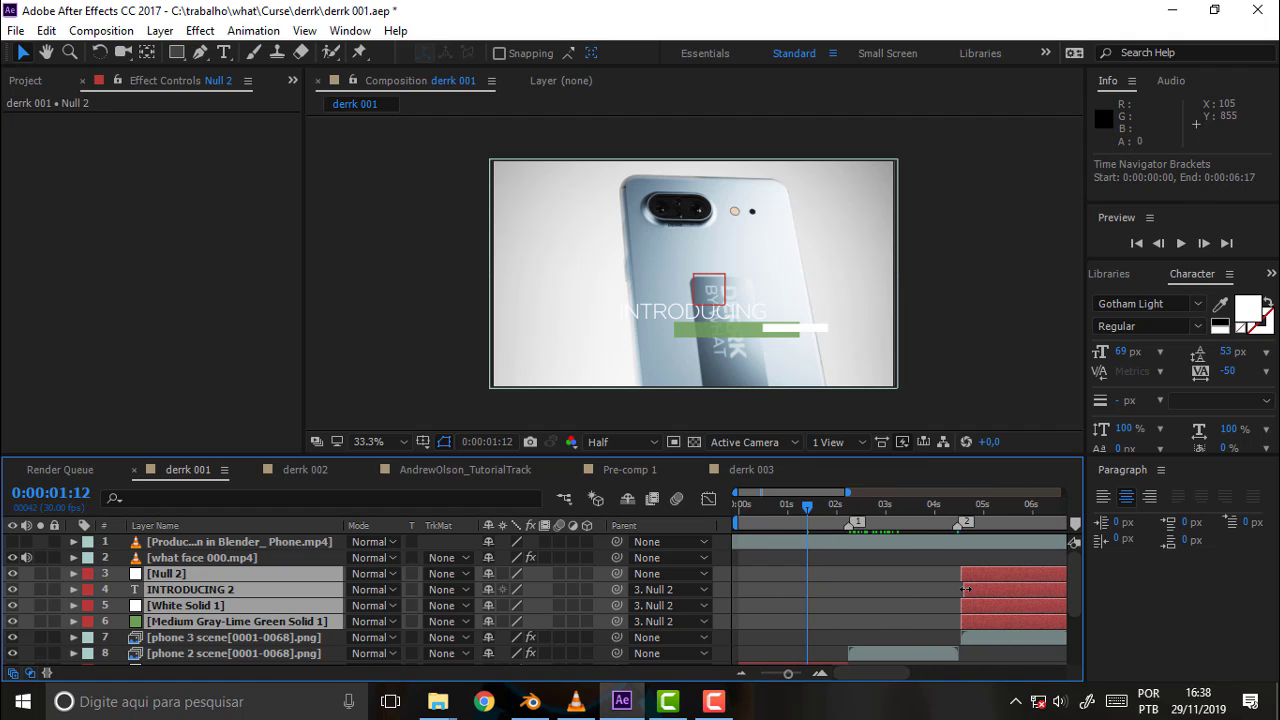
# Adjust INTRODUCING 2 to run from 0:00:04:16 to 0:00:06:23, matching the phone 3 shot
pyautogui.moveTo(964, 592); pyautogui.dragTo(966, 594)
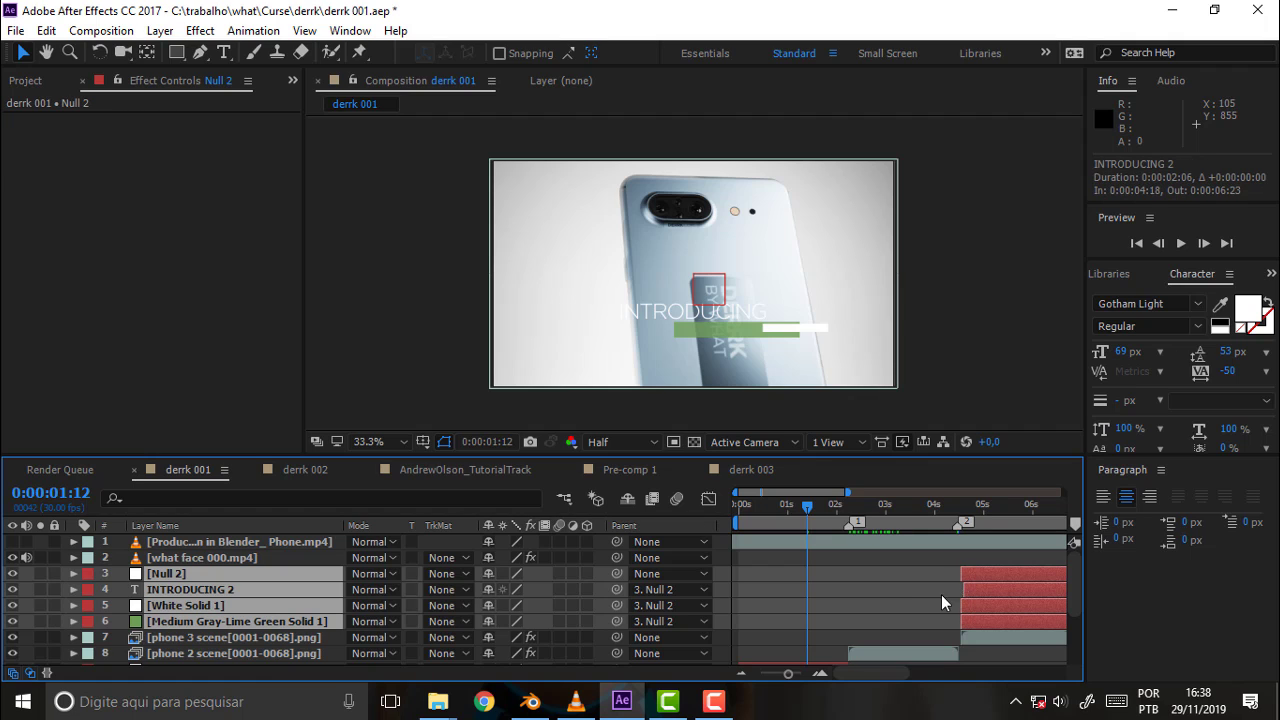
pyautogui.click(942, 602)
pyautogui.moveTo(970, 589); pyautogui.dragTo(962, 591)
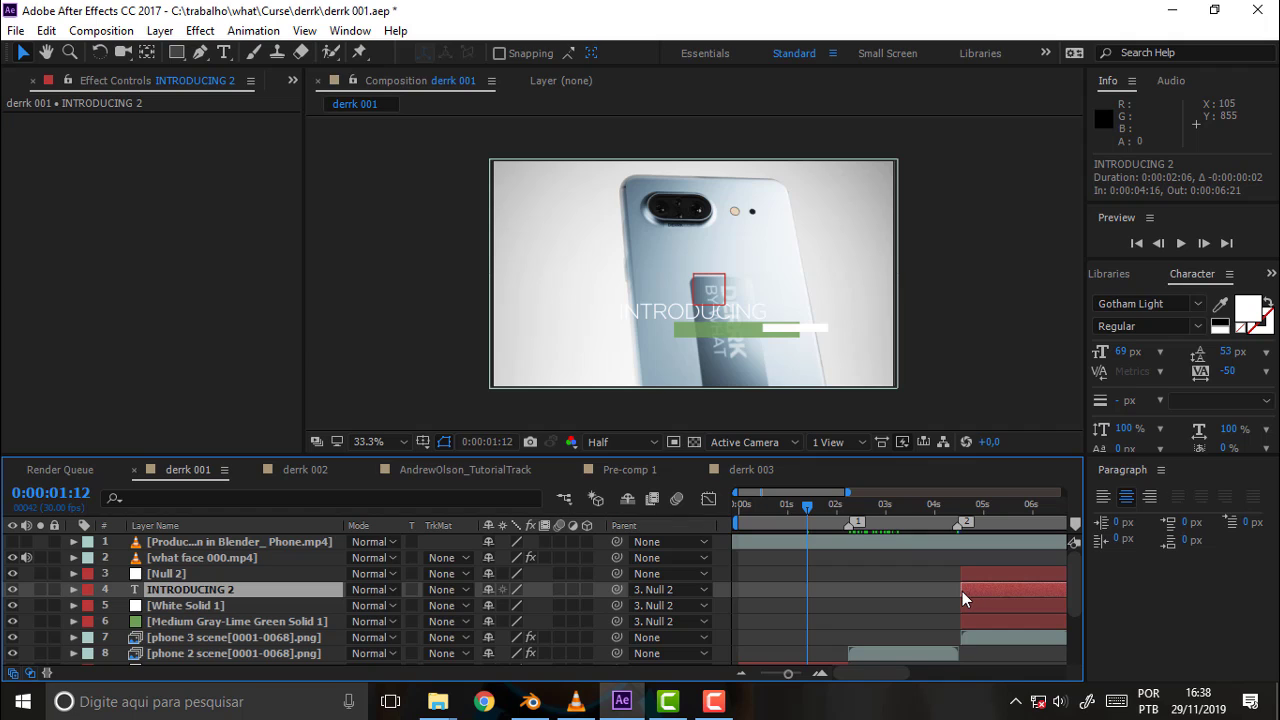
pyautogui.moveTo(829, 496); pyautogui.dragTo(875, 490)
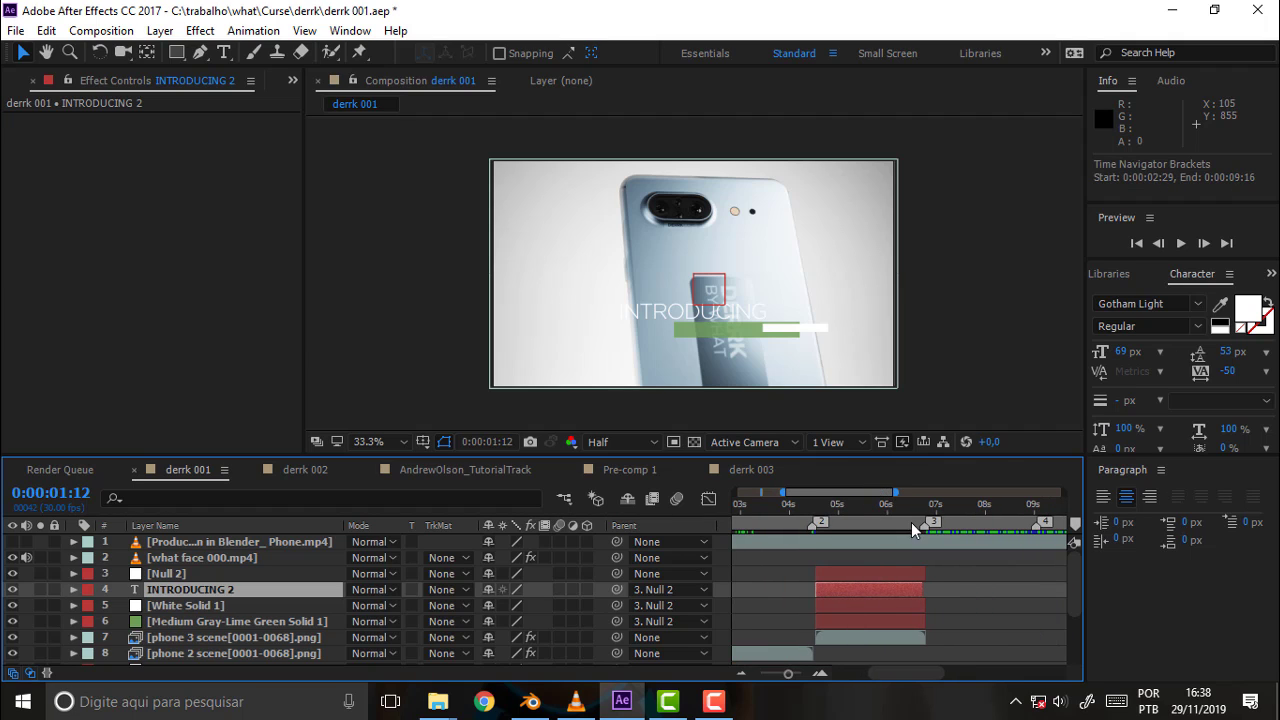
pyautogui.moveTo(900, 589); pyautogui.dragTo(826, 596)
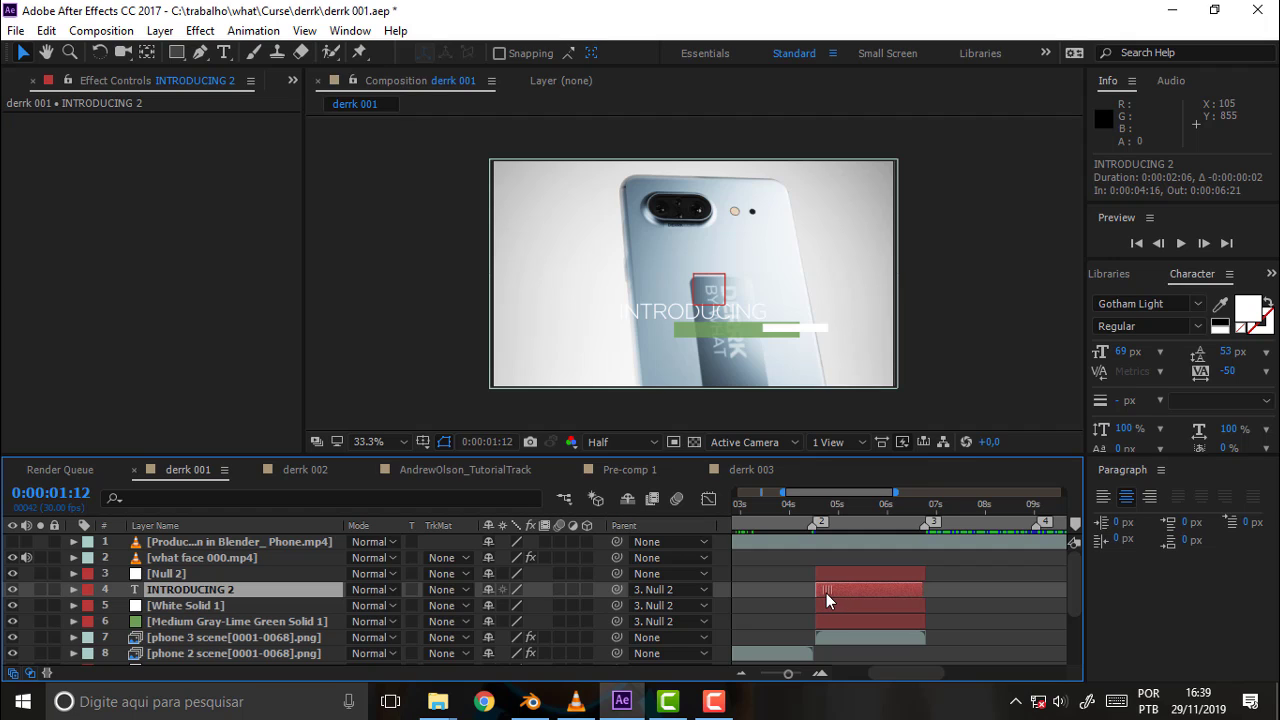
pyautogui.moveTo(927, 592); pyautogui.dragTo(930, 592)
pyautogui.moveTo(836, 491); pyautogui.dragTo(751, 490)
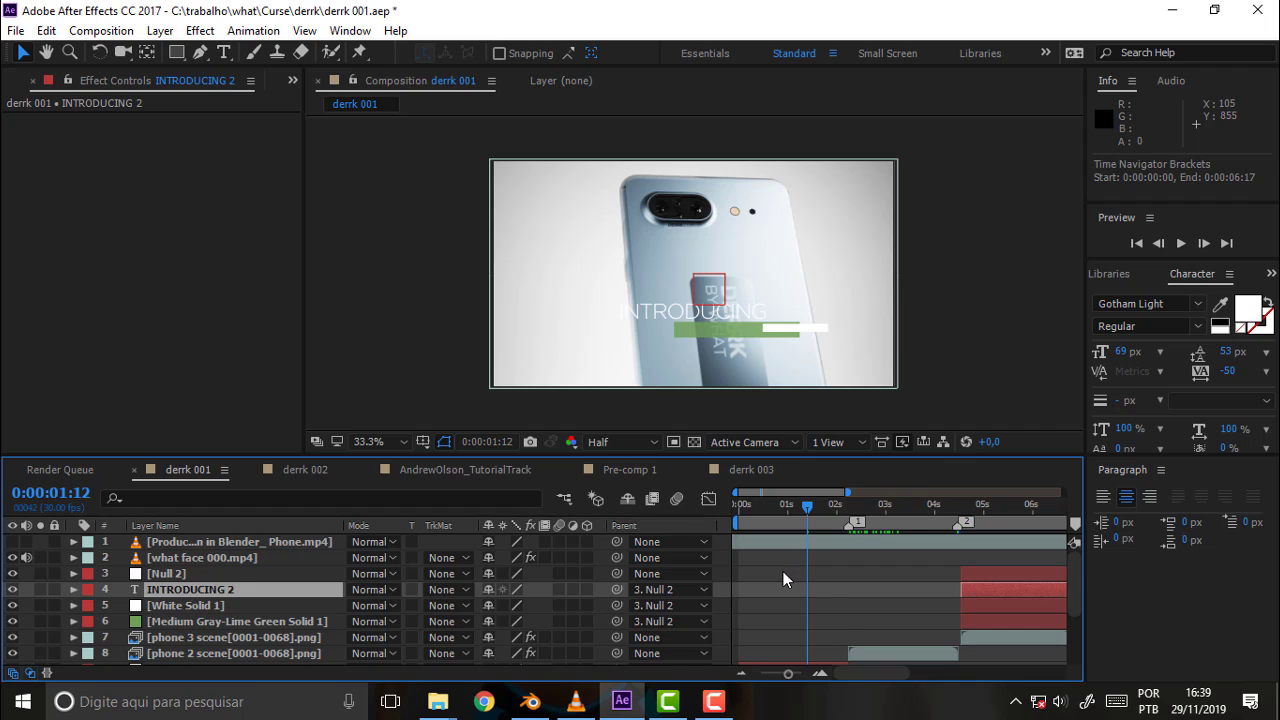
pyautogui.scroll(-3, 783, 571)
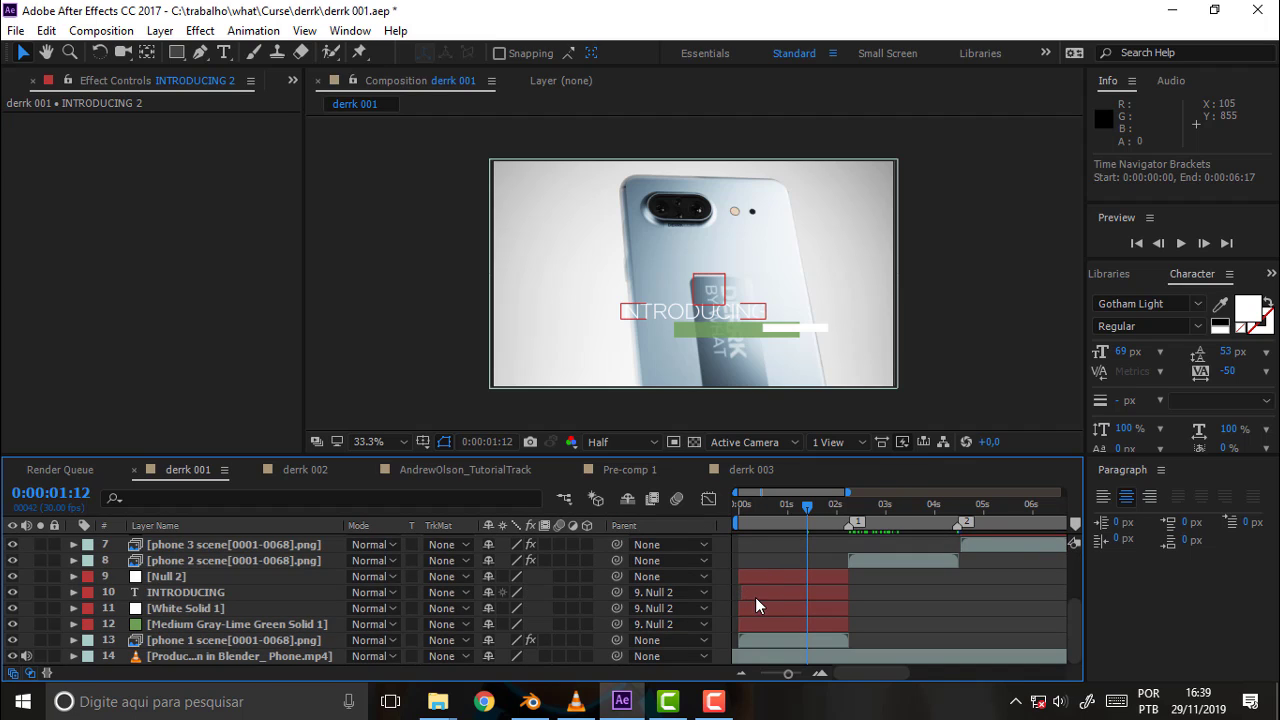
# Extend INTRODUCING to 2:07 and shift its closing Position and Opacity keyframes later to match
pyautogui.click(765, 596)
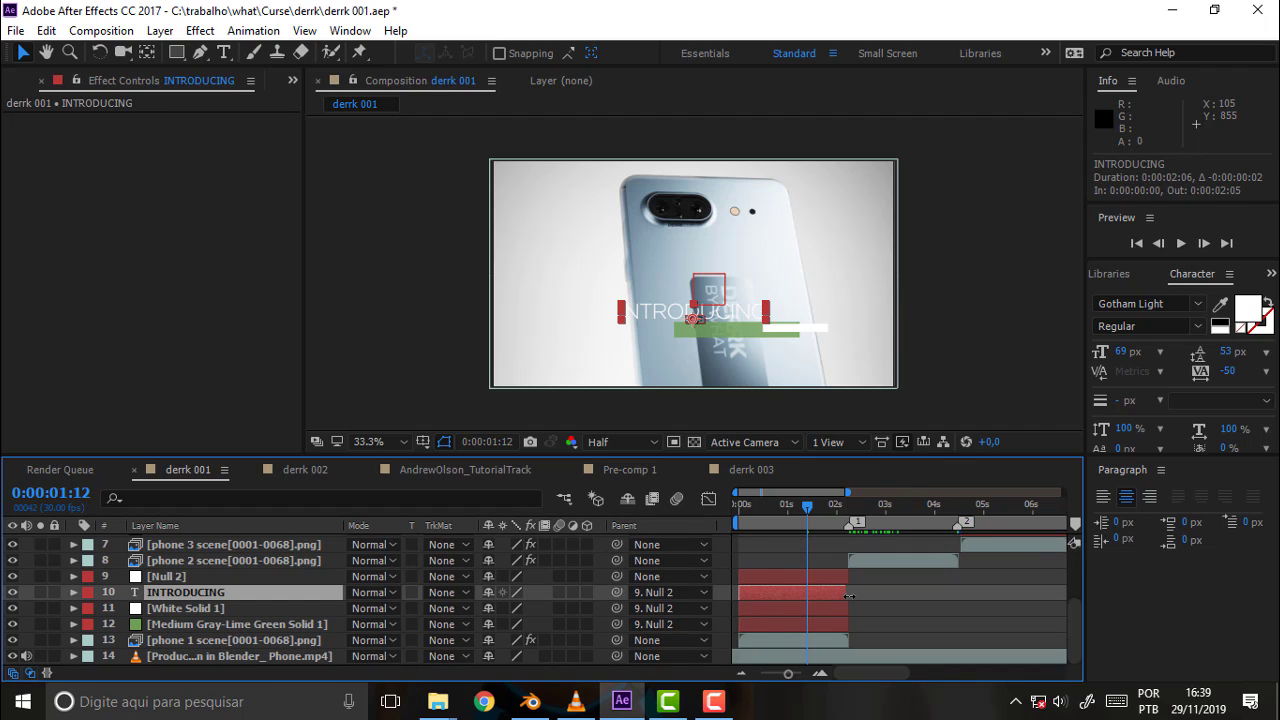
pyautogui.moveTo(849, 596); pyautogui.dragTo(852, 595)
pyautogui.press('u')
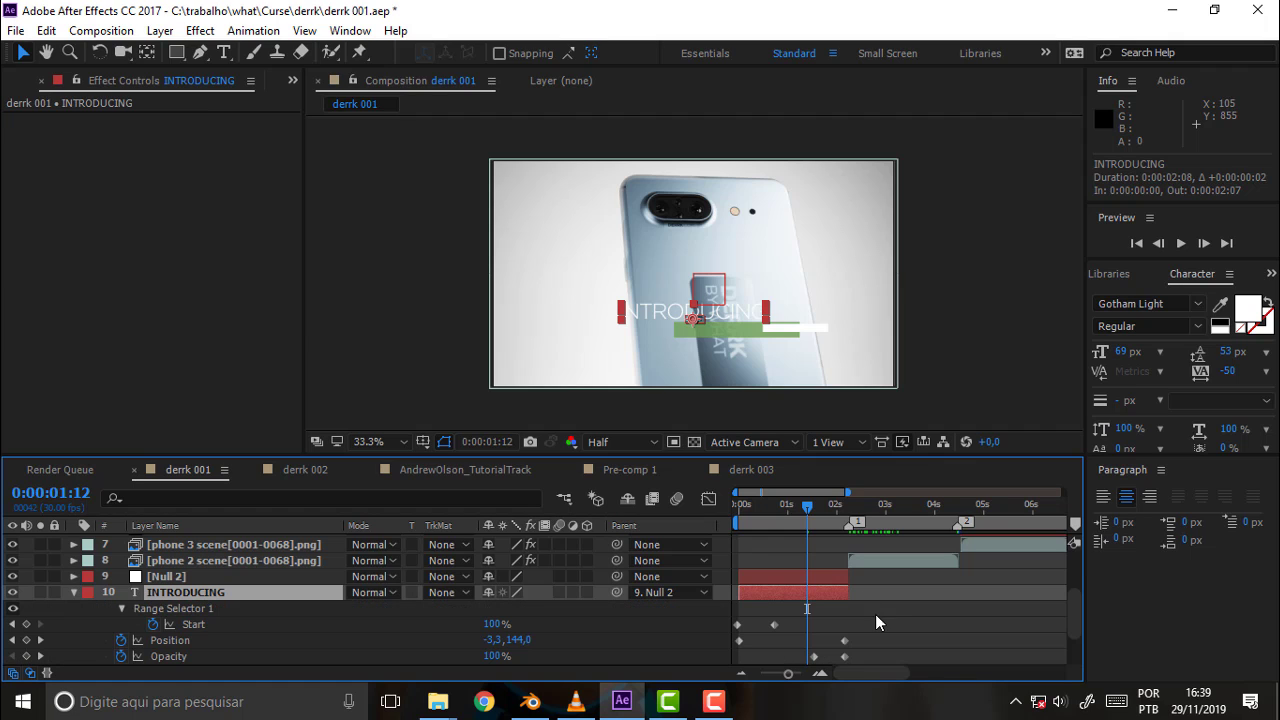
pyautogui.moveTo(864, 629)
pyautogui.mouseDown()
pyautogui.moveTo(809, 665)
pyautogui.moveTo(849, 645)
pyautogui.mouseUp()
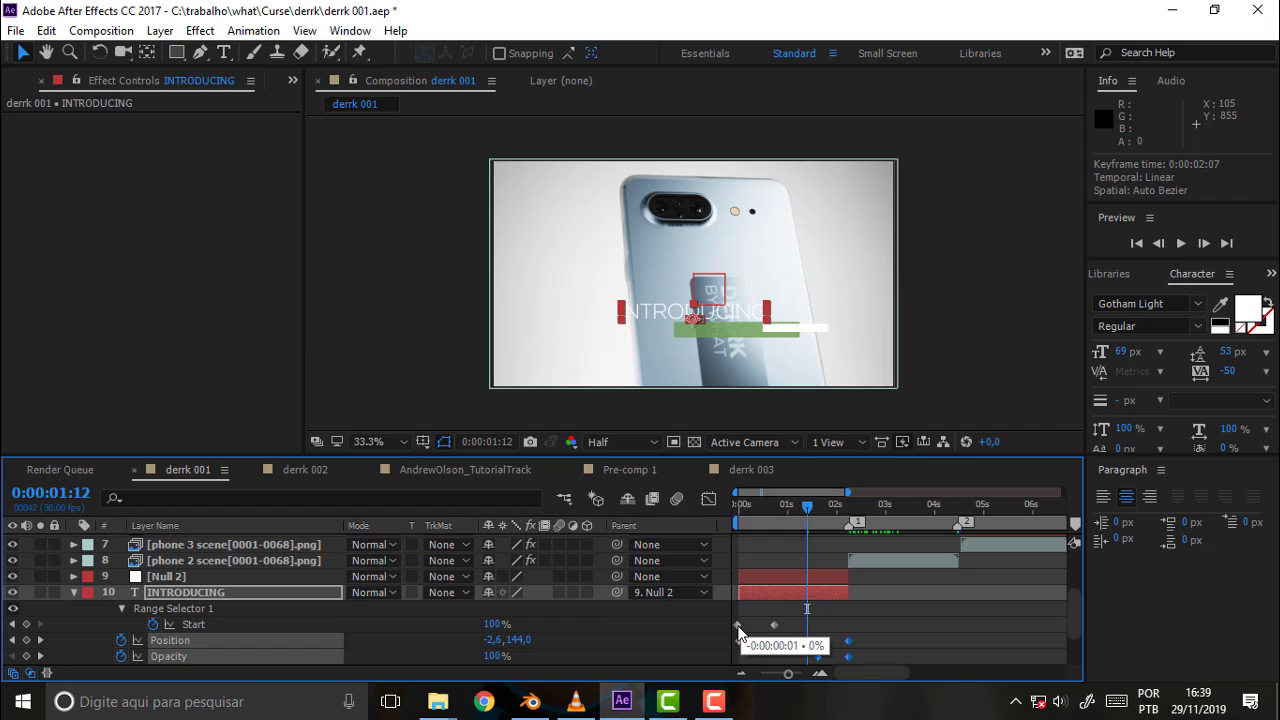
pyautogui.click(740, 625)
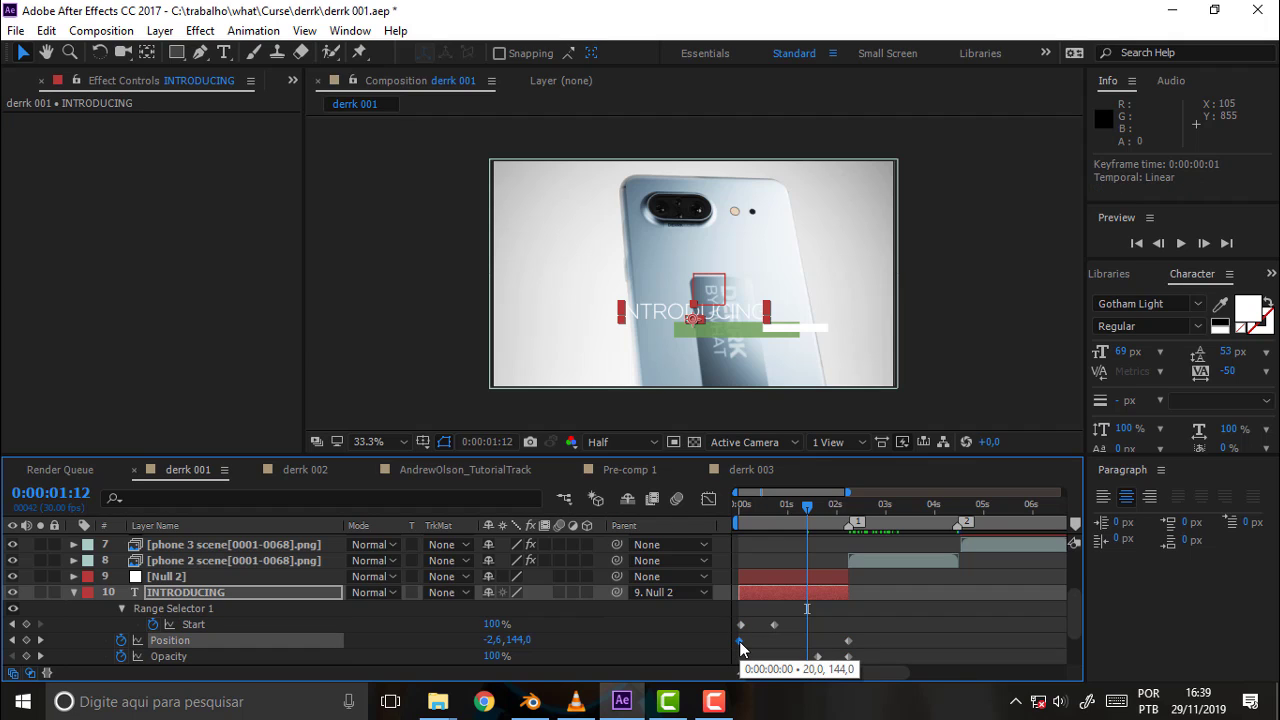
pyautogui.click(742, 641)
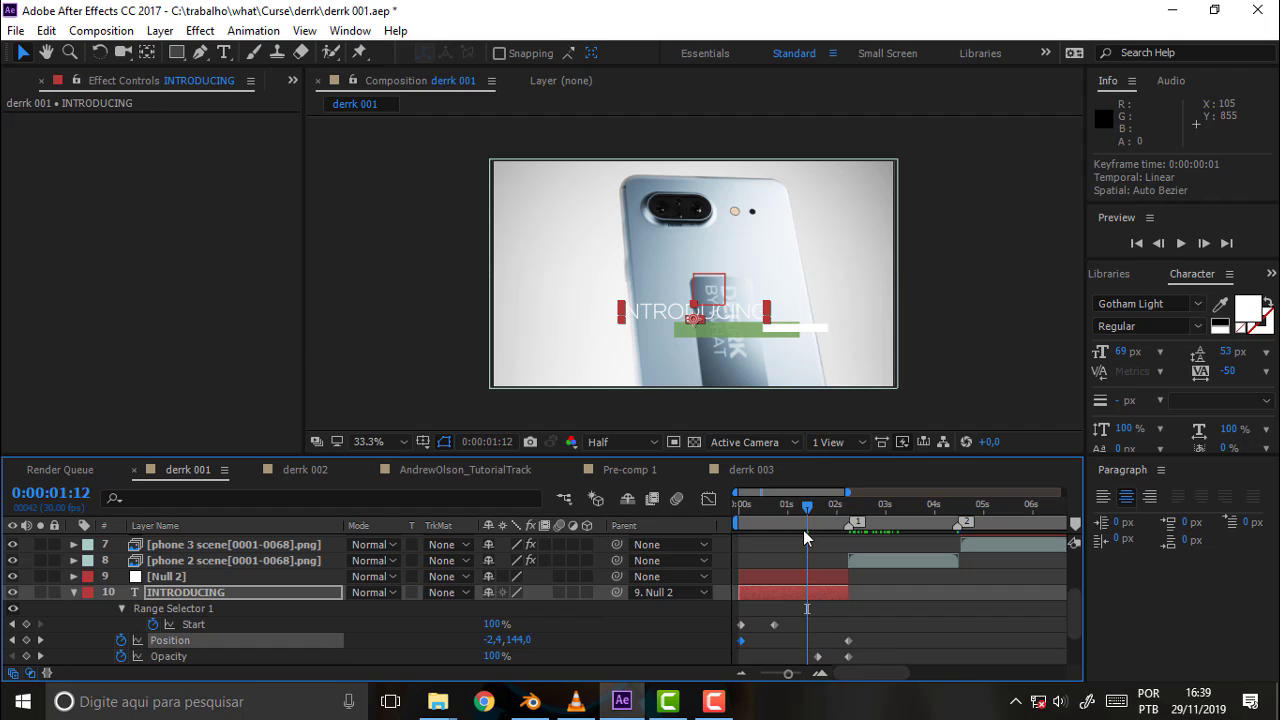
pyautogui.moveTo(807, 512)
pyautogui.mouseDown()
pyautogui.moveTo(755, 507)
pyautogui.moveTo(785, 507)
pyautogui.mouseUp()
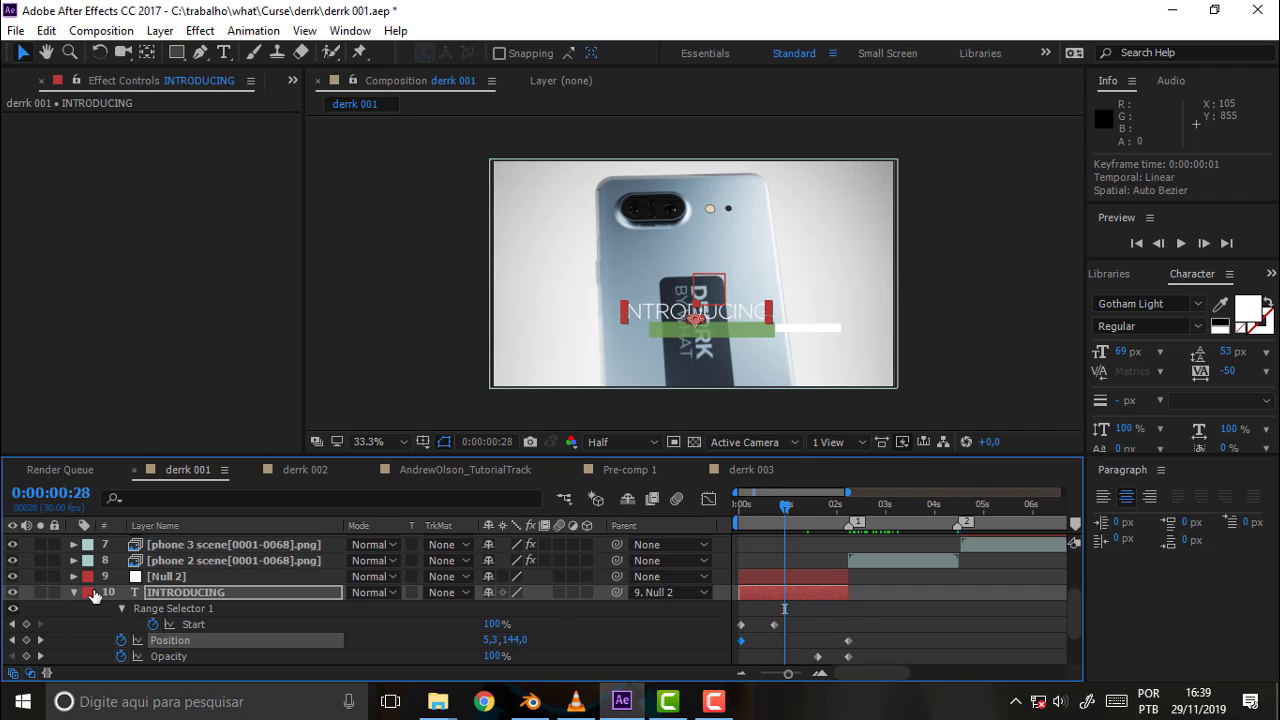
pyautogui.click(75, 592)
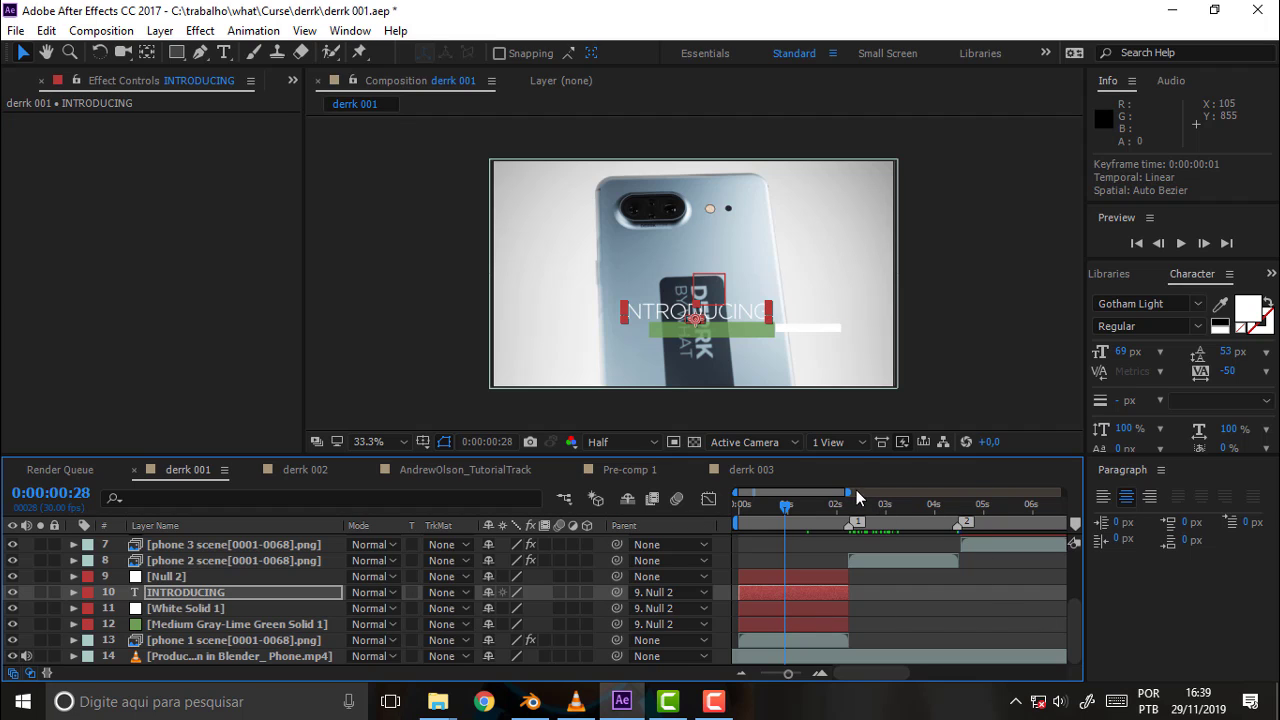
pyautogui.moveTo(849, 492); pyautogui.dragTo(897, 492)
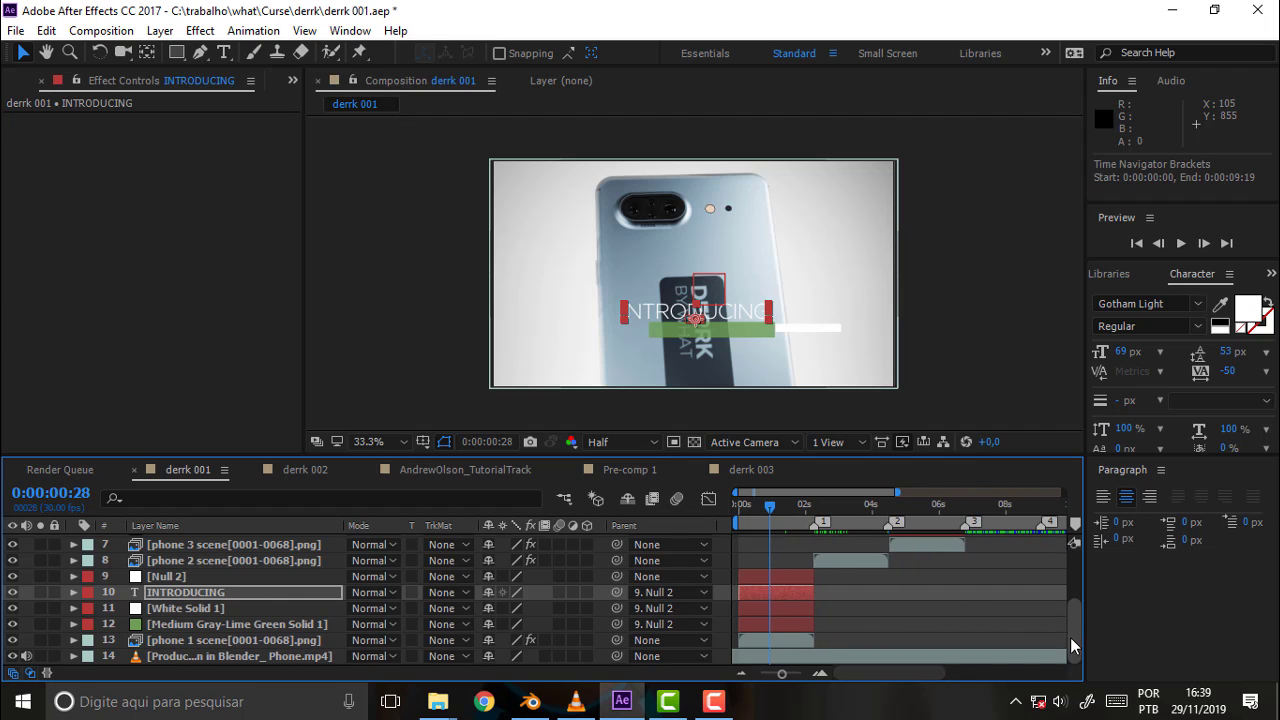
# Scrub the timeline and play a preview with the copied Null 2 selected
pyautogui.scroll(2, 1069, 606)
pyautogui.moveTo(766, 507); pyautogui.dragTo(918, 516)
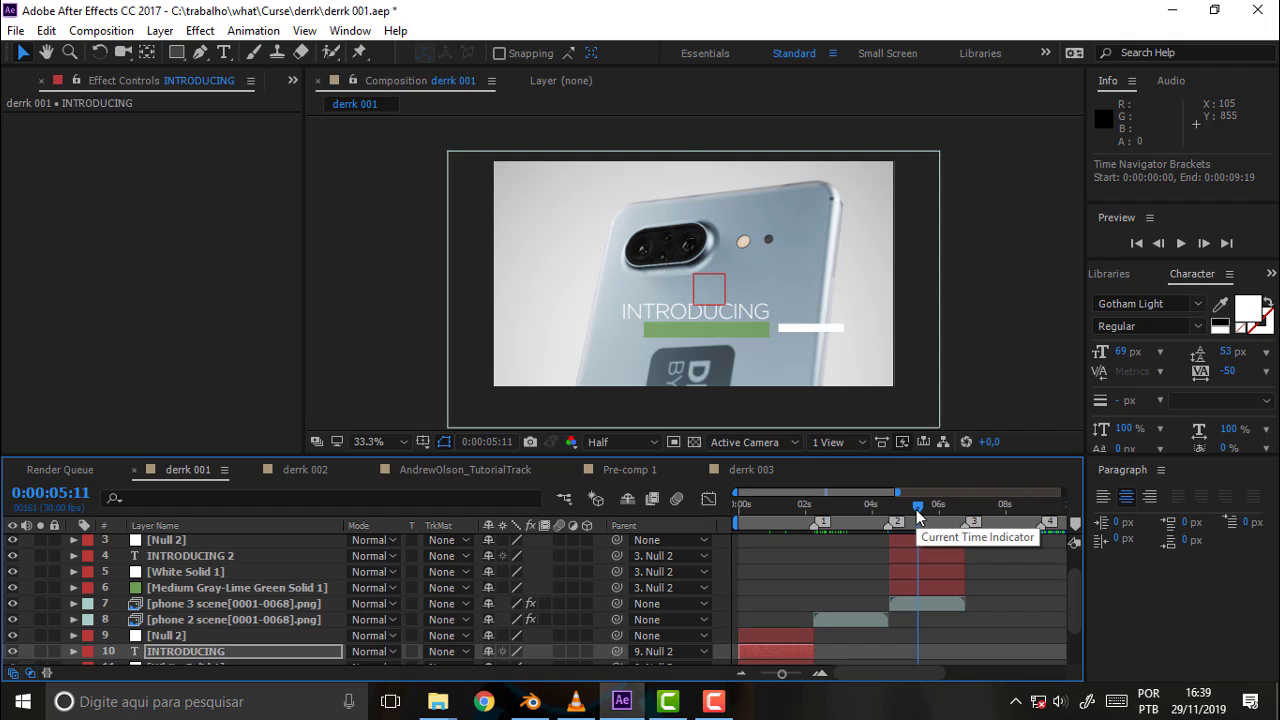
pyautogui.click(210, 540)
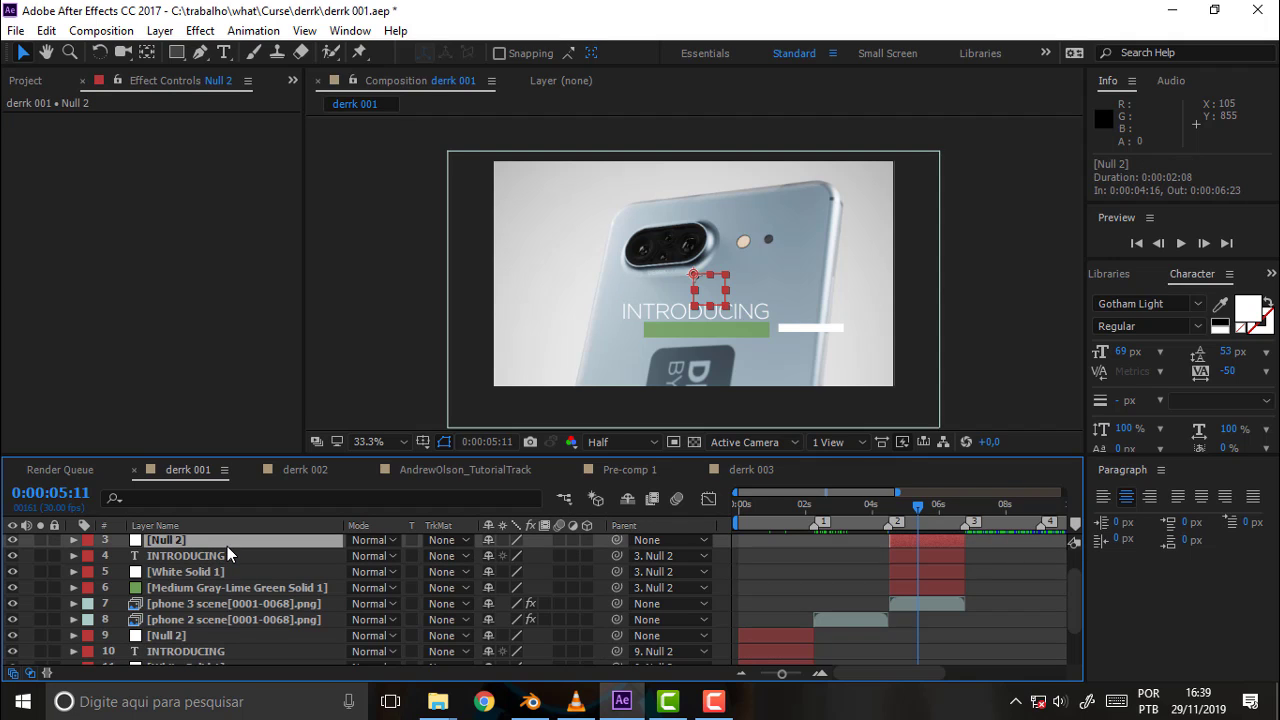
pyautogui.press('space')
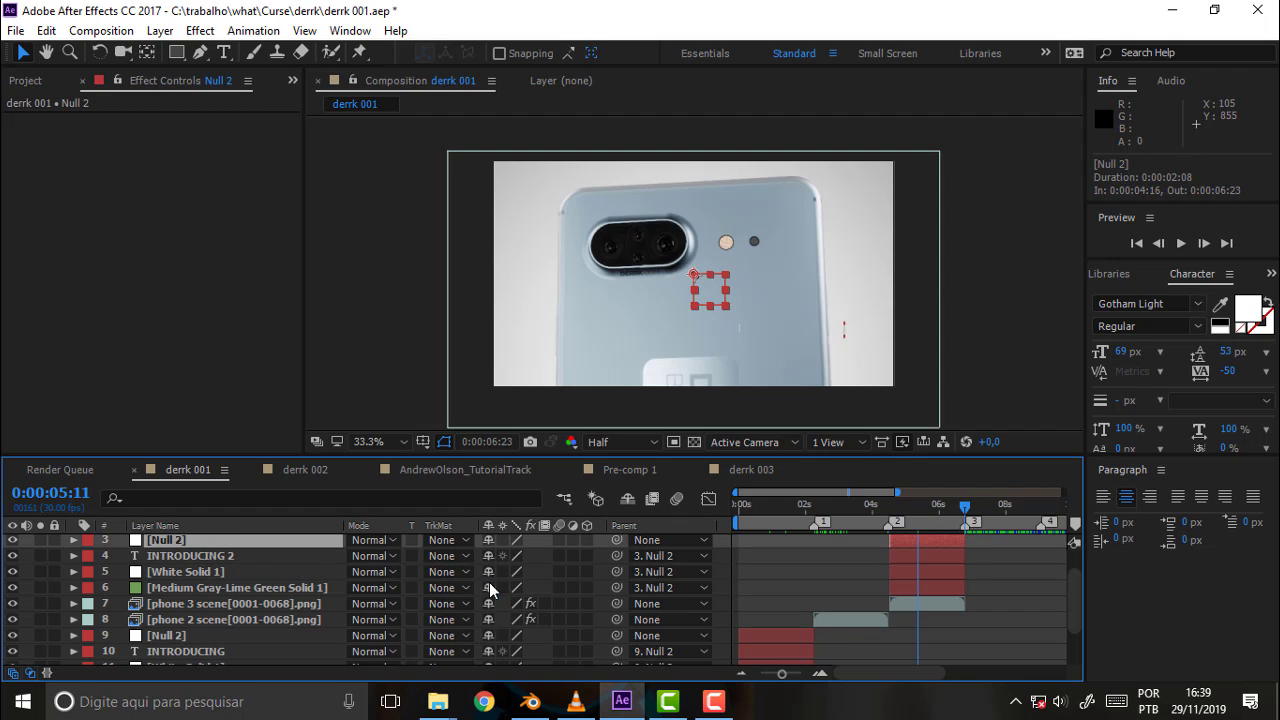
# Set the copied Null 2's Position to 501,292, lifting the INTRODUCING 2 group
pyautogui.click(170, 556)
pyautogui.click(165, 539)
pyautogui.press('p')
pyautogui.moveTo(495, 557); pyautogui.dragTo(468, 558)
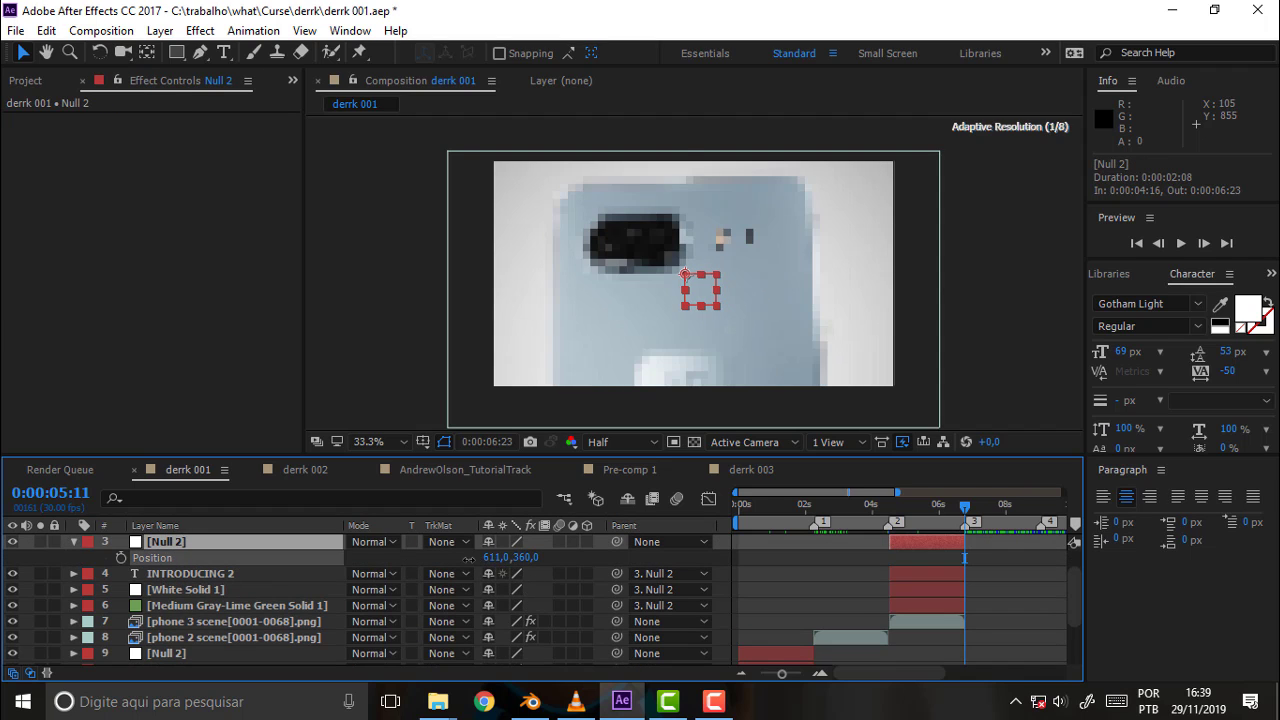
pyautogui.moveTo(909, 510); pyautogui.dragTo(913, 510)
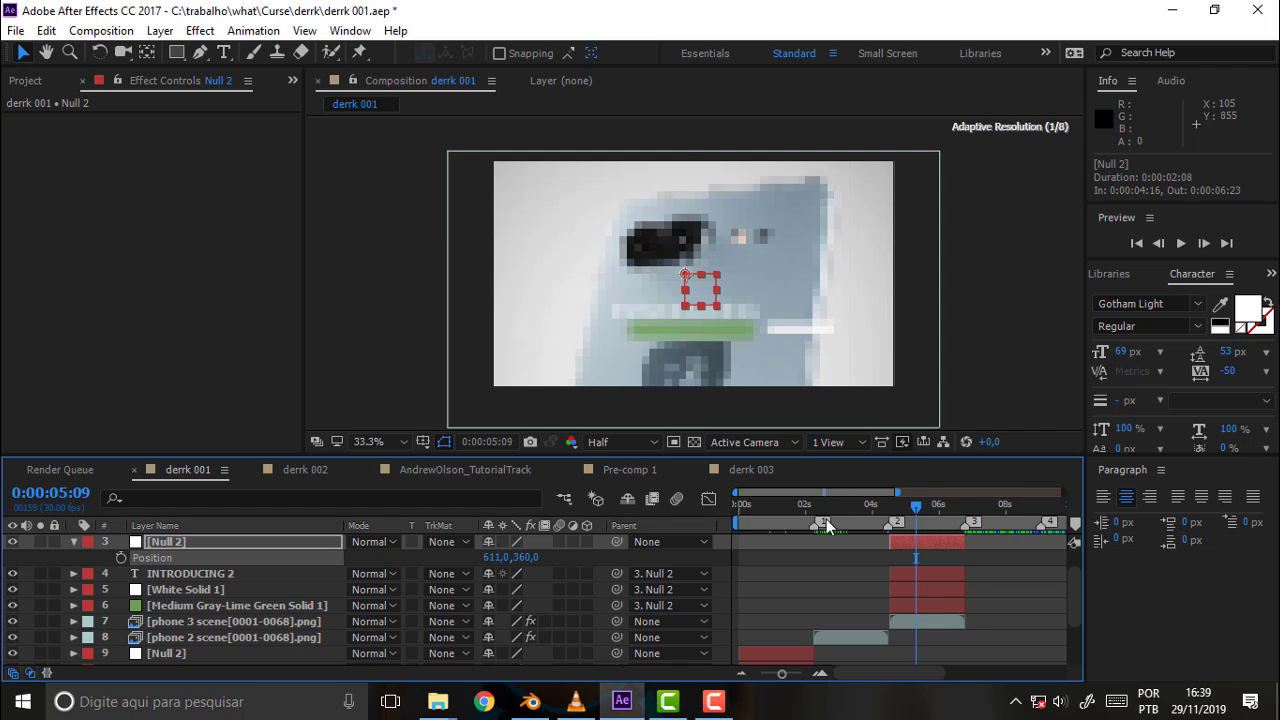
pyautogui.moveTo(511, 557); pyautogui.dragTo(385, 557)
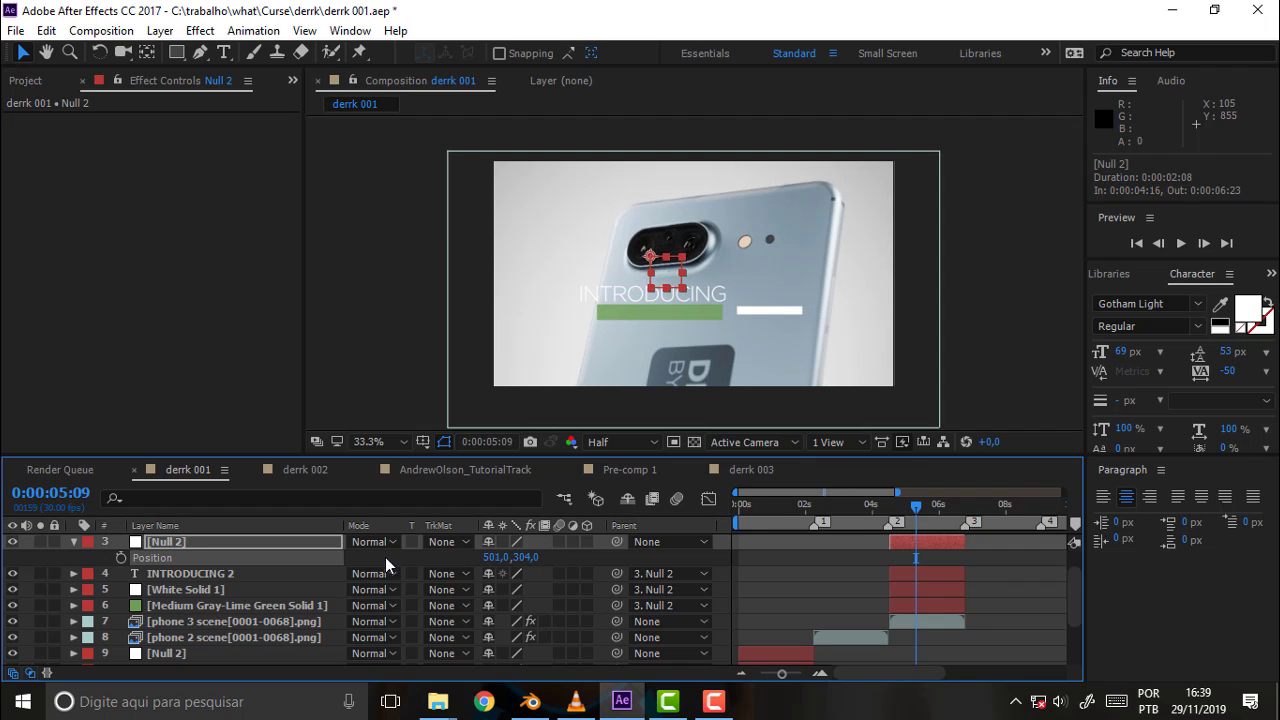
pyautogui.moveTo(523, 557); pyautogui.dragTo(512, 557)
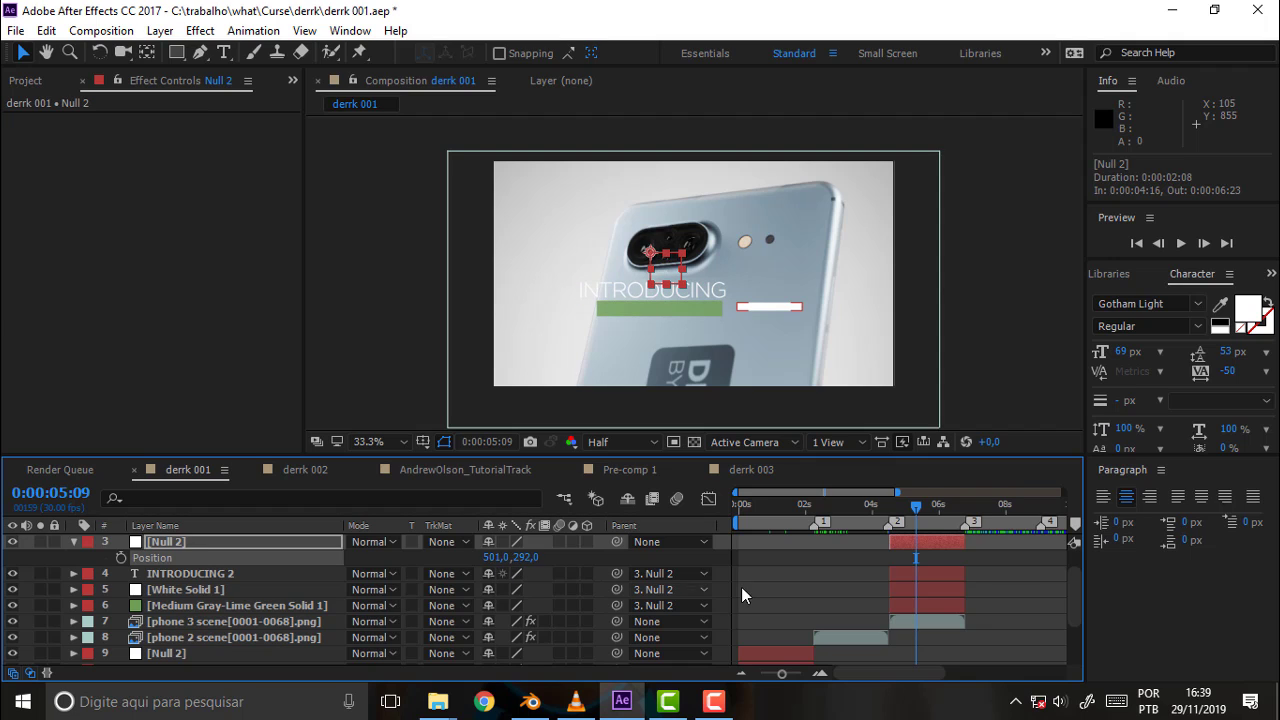
pyautogui.click(773, 597)
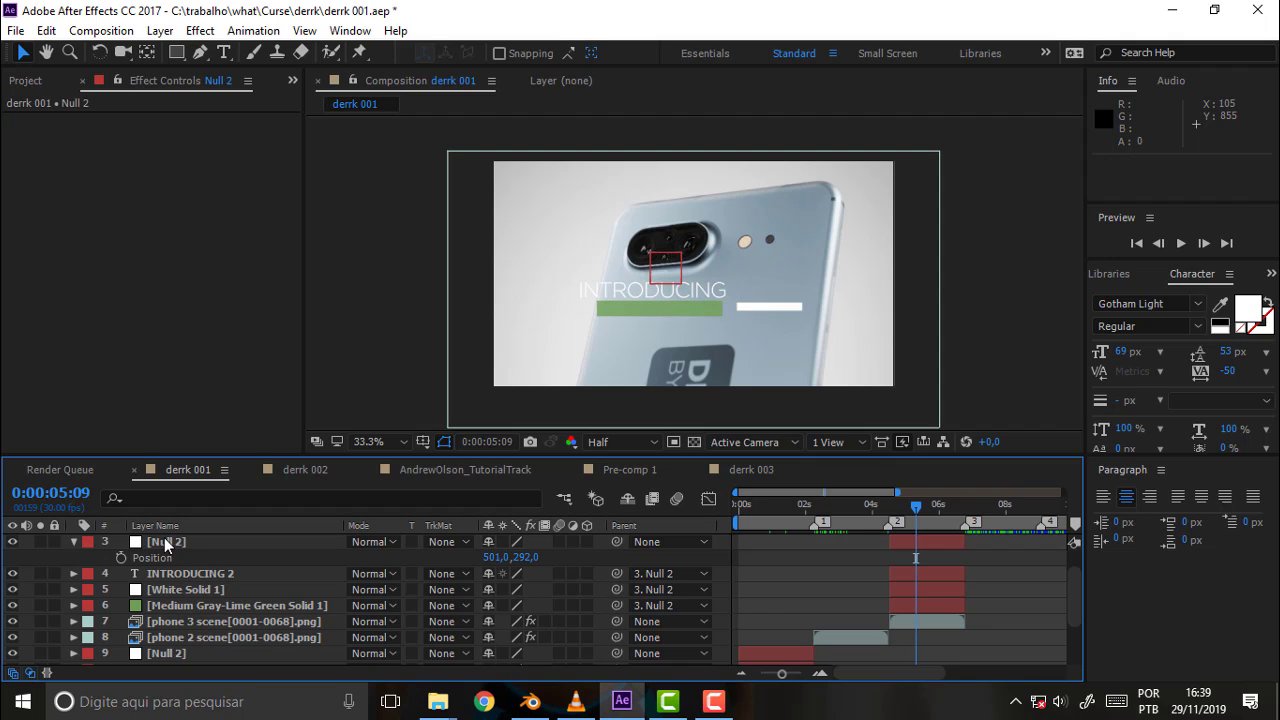
pyautogui.doubleClick(182, 574)
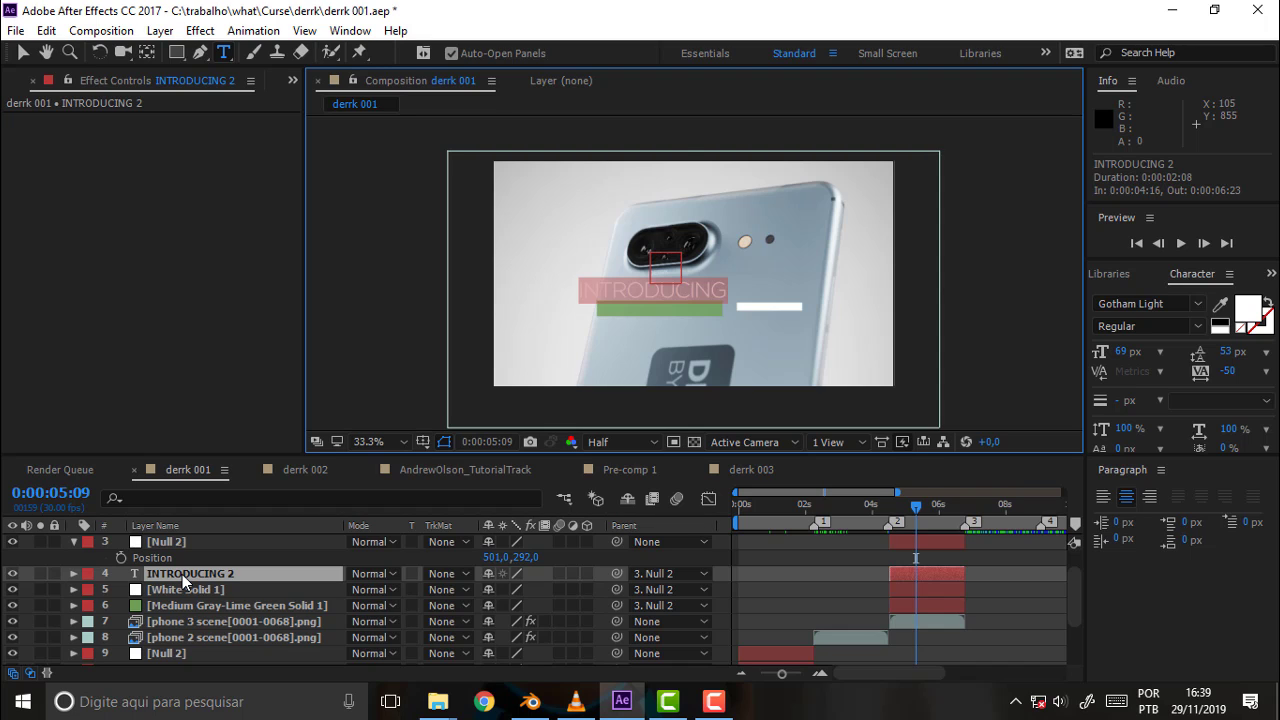
# Undo the last change and briefly show the reference phone video for comparison
pyautogui.scroll(-2, 163, 587)
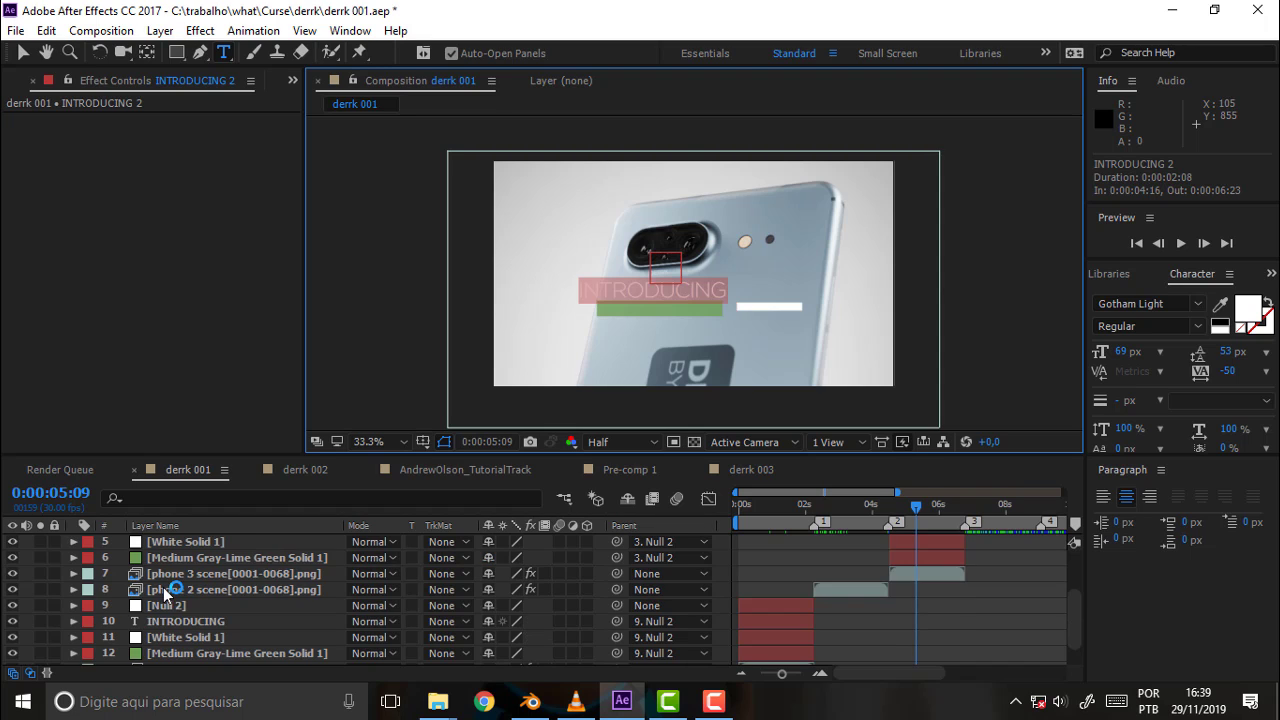
pyautogui.scroll(-1, 163, 587)
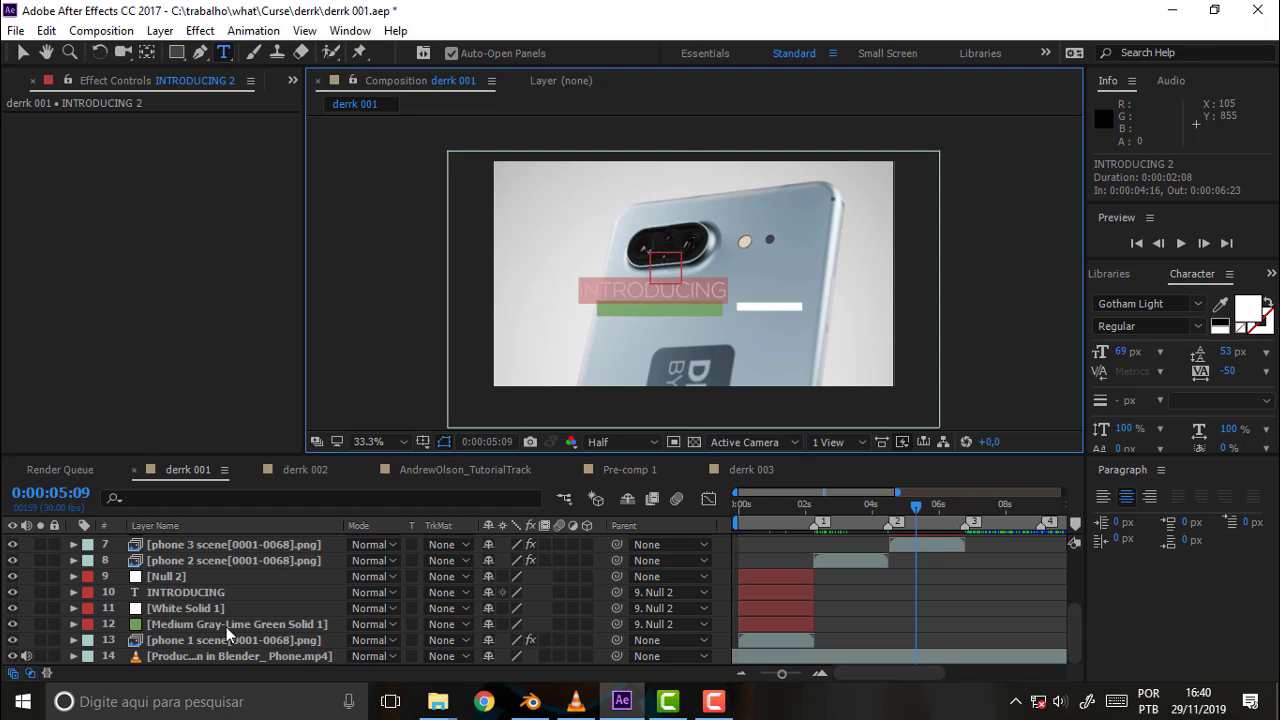
pyautogui.hotkey('ctrl', 'z')
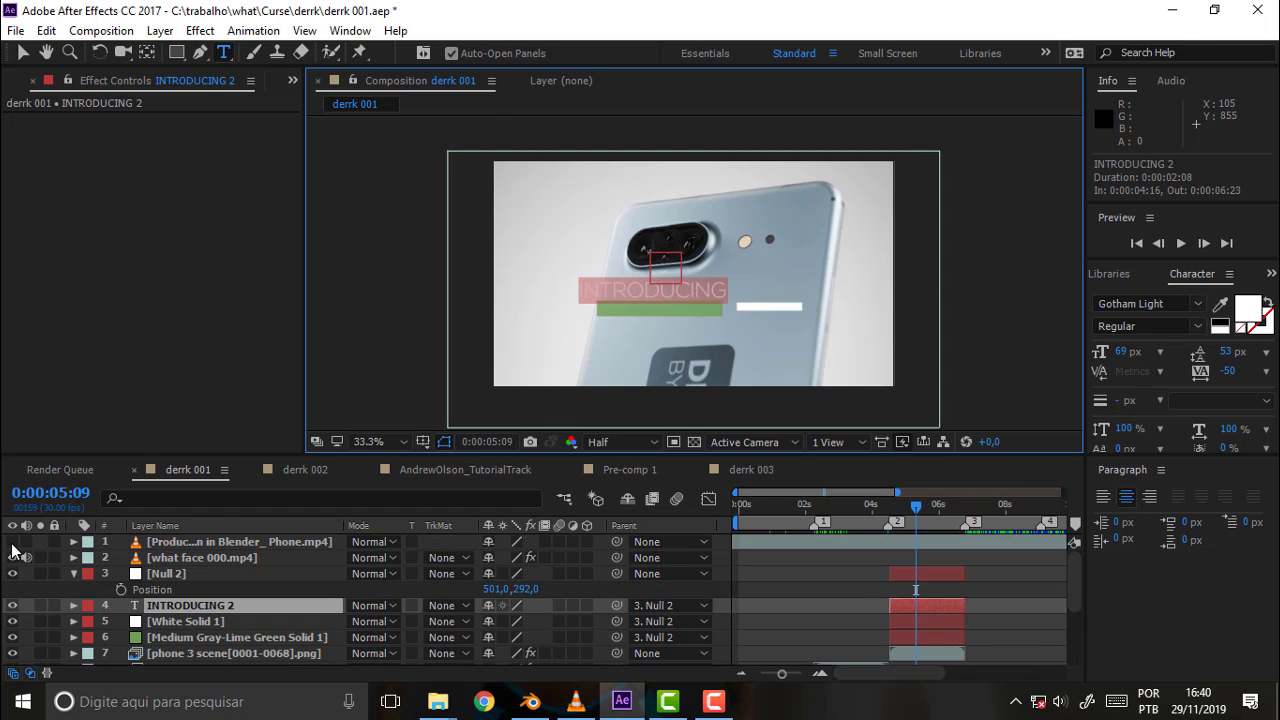
pyautogui.click(13, 542)
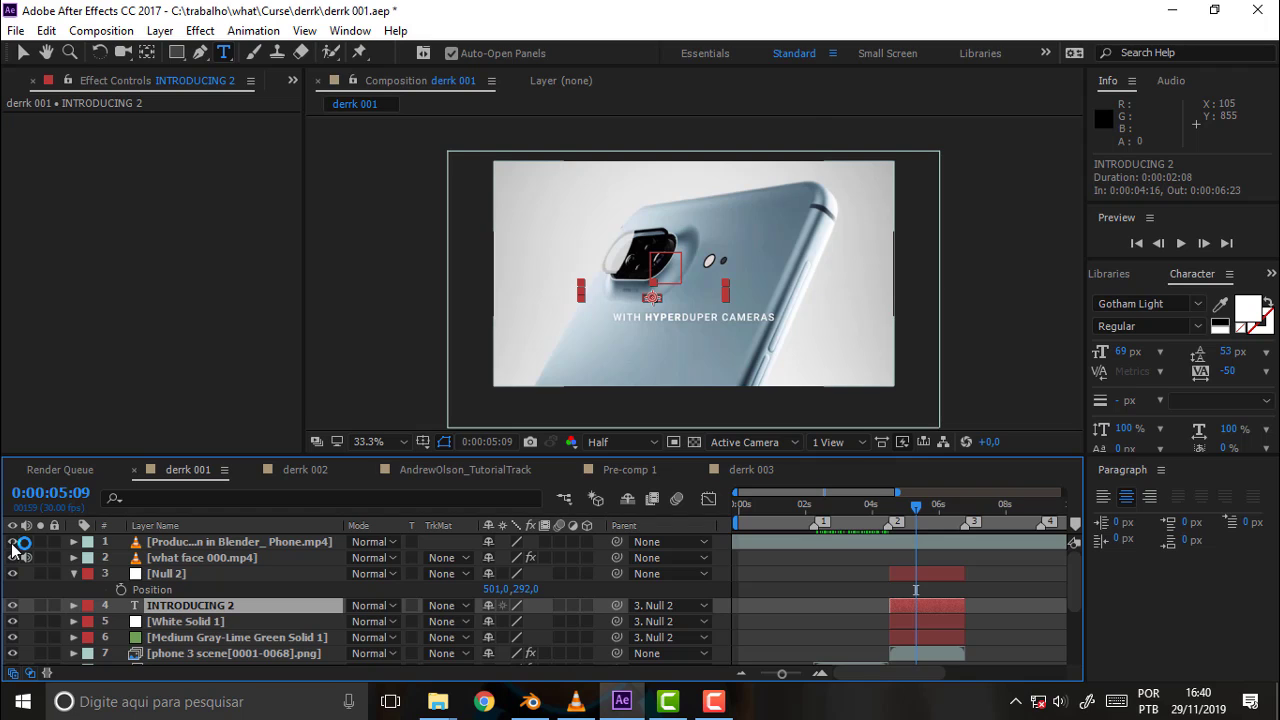
pyautogui.click(13, 542)
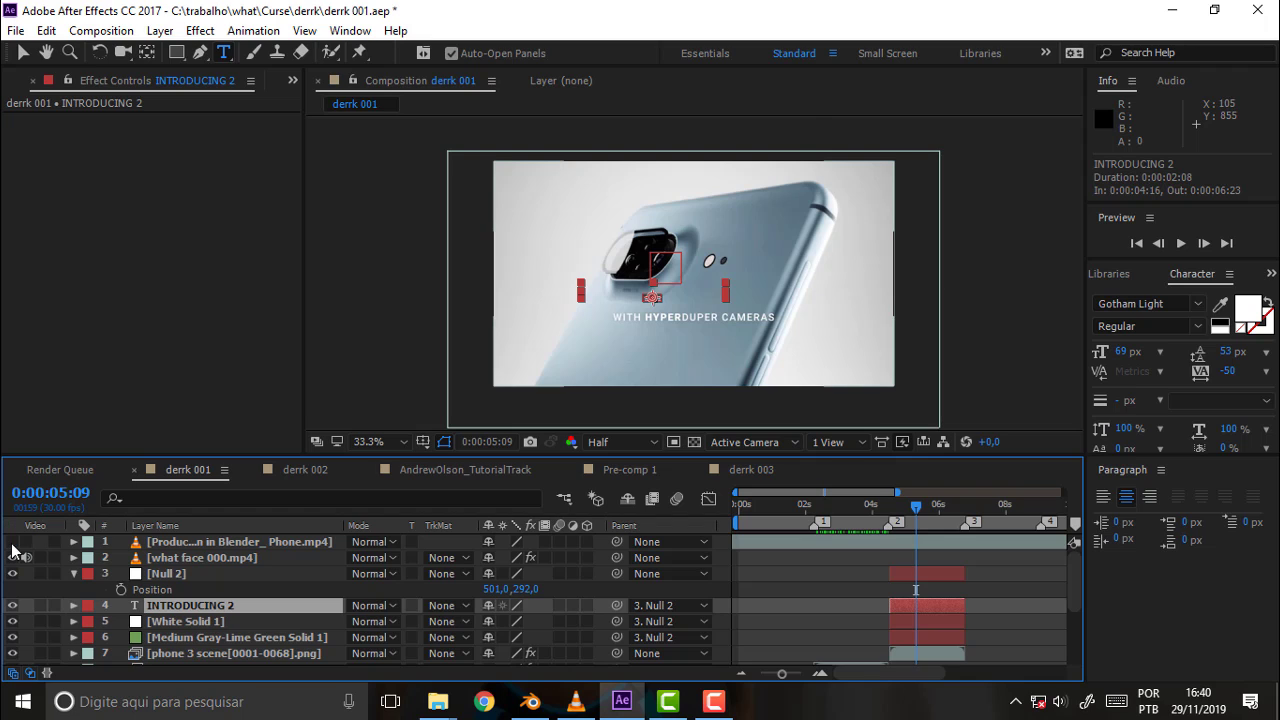
# Replace INTRODUCING with 'WITH HYERDUOER', then fix the ending to read 'WITH HYERDUPER CAMERAS'
pyautogui.doubleClick(200, 610)
pyautogui.write('WI')
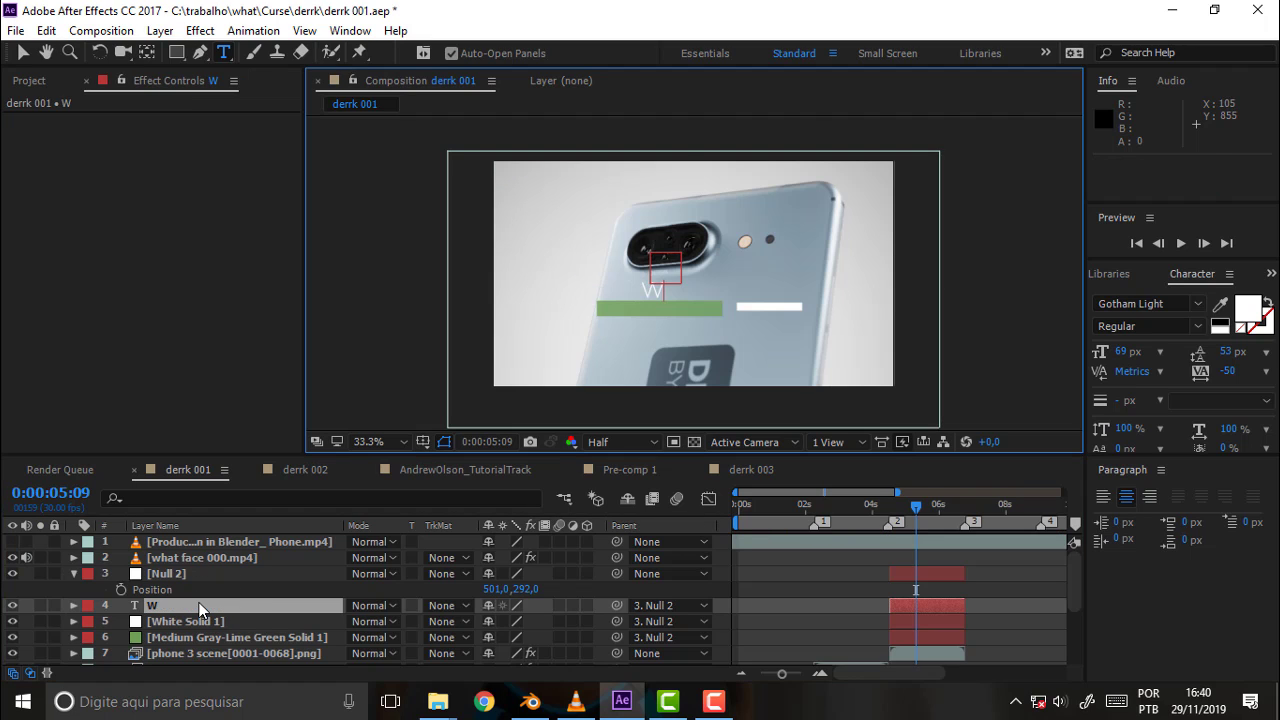
pyautogui.write('TH HY')
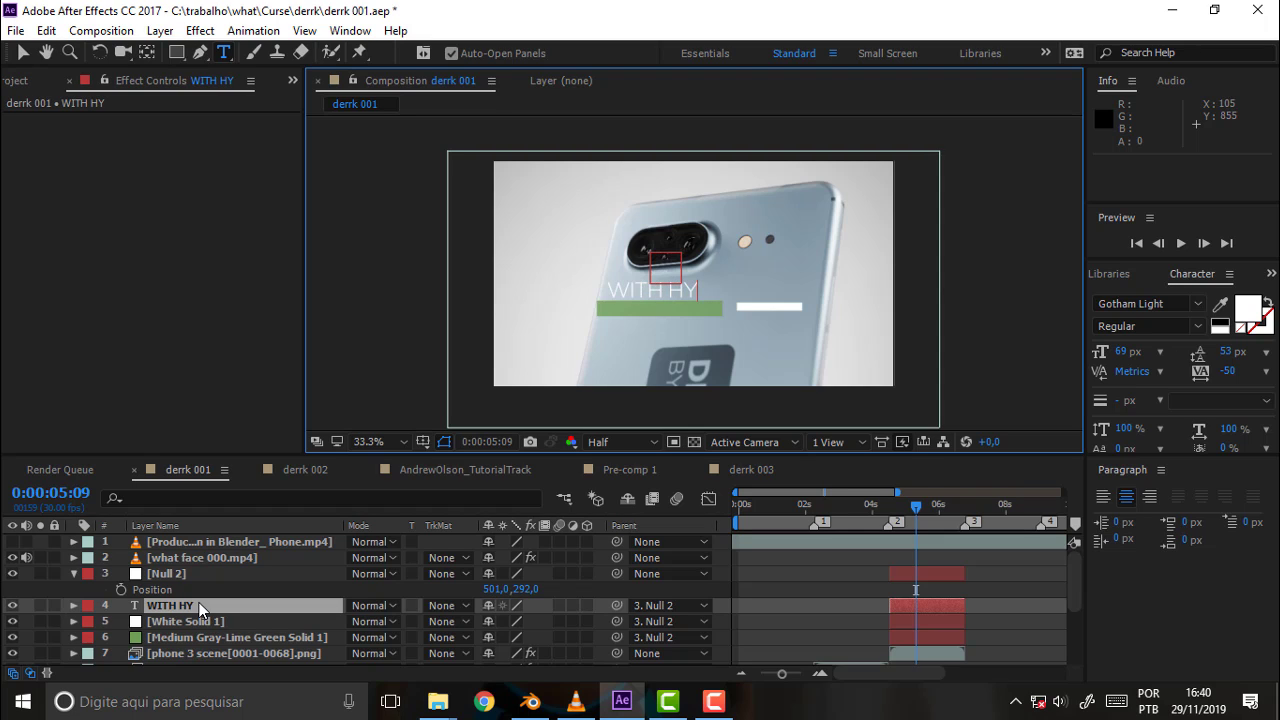
pyautogui.write('ERDU')
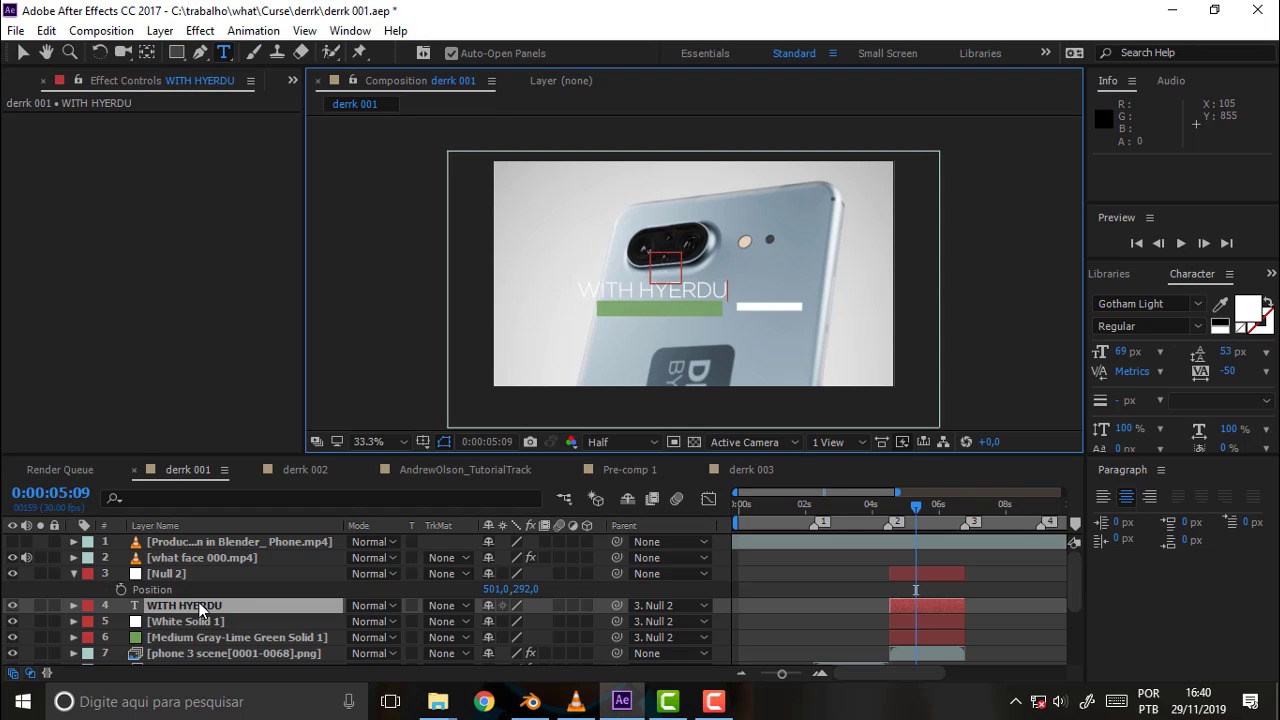
pyautogui.write('OER')
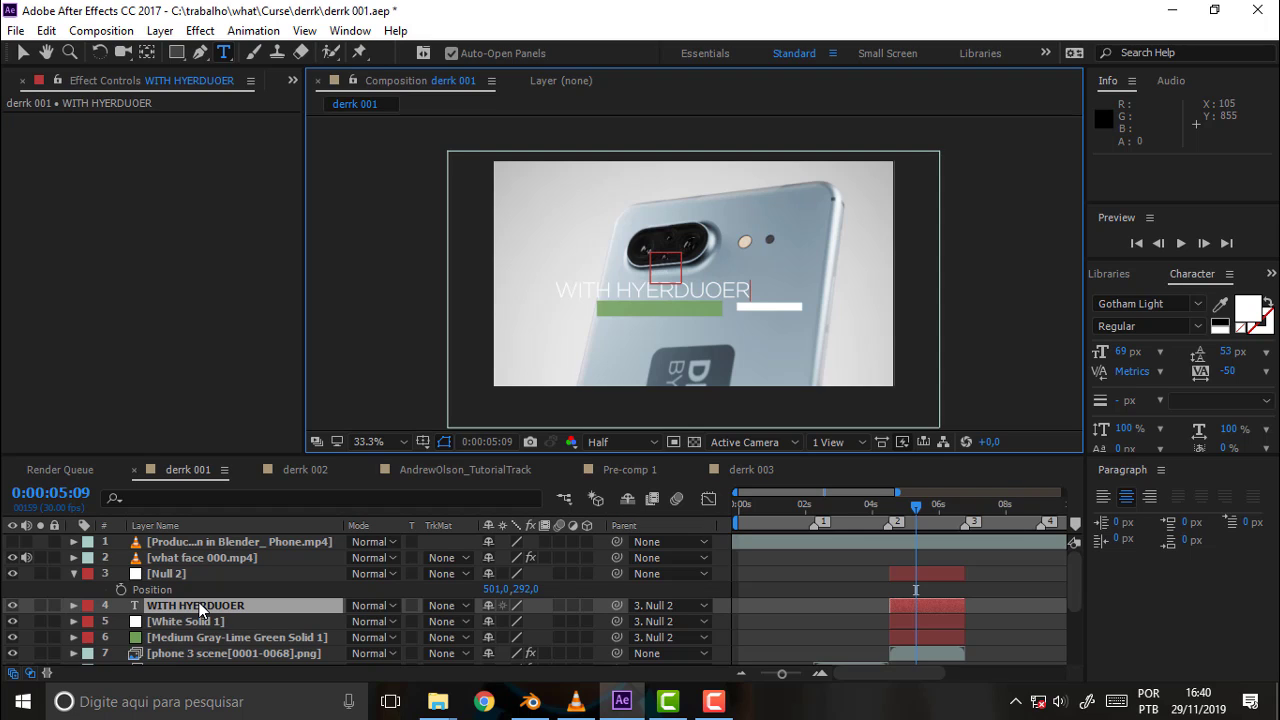
pyautogui.click(200, 621)
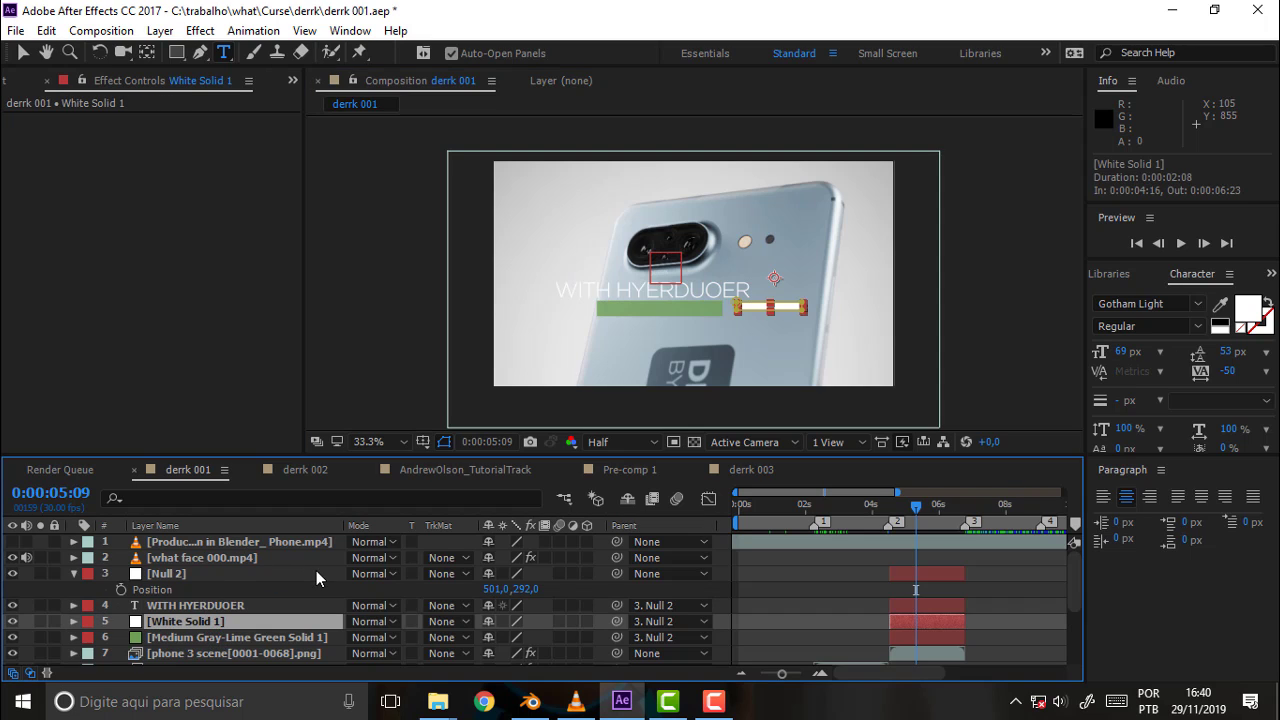
pyautogui.click(215, 605)
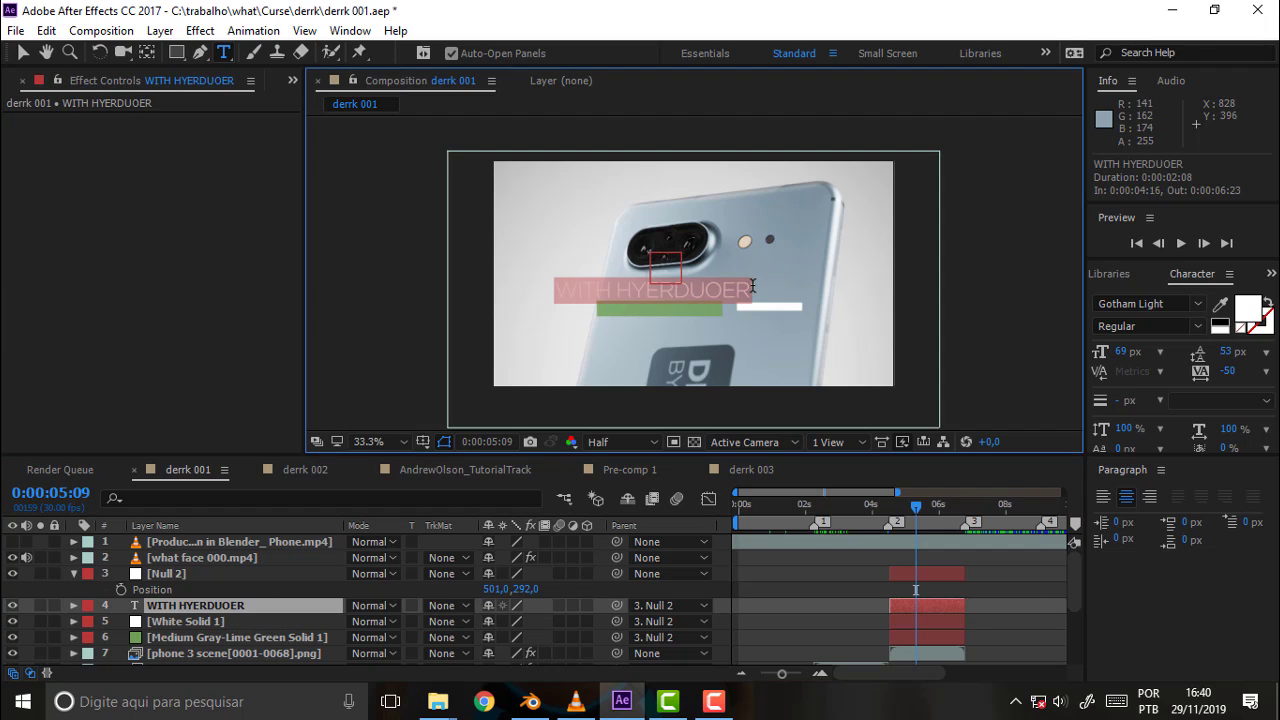
pyautogui.click(783, 316)
pyautogui.press('BackSpace')
pyautogui.press('BackSpace')
pyautogui.press('BackSpace')
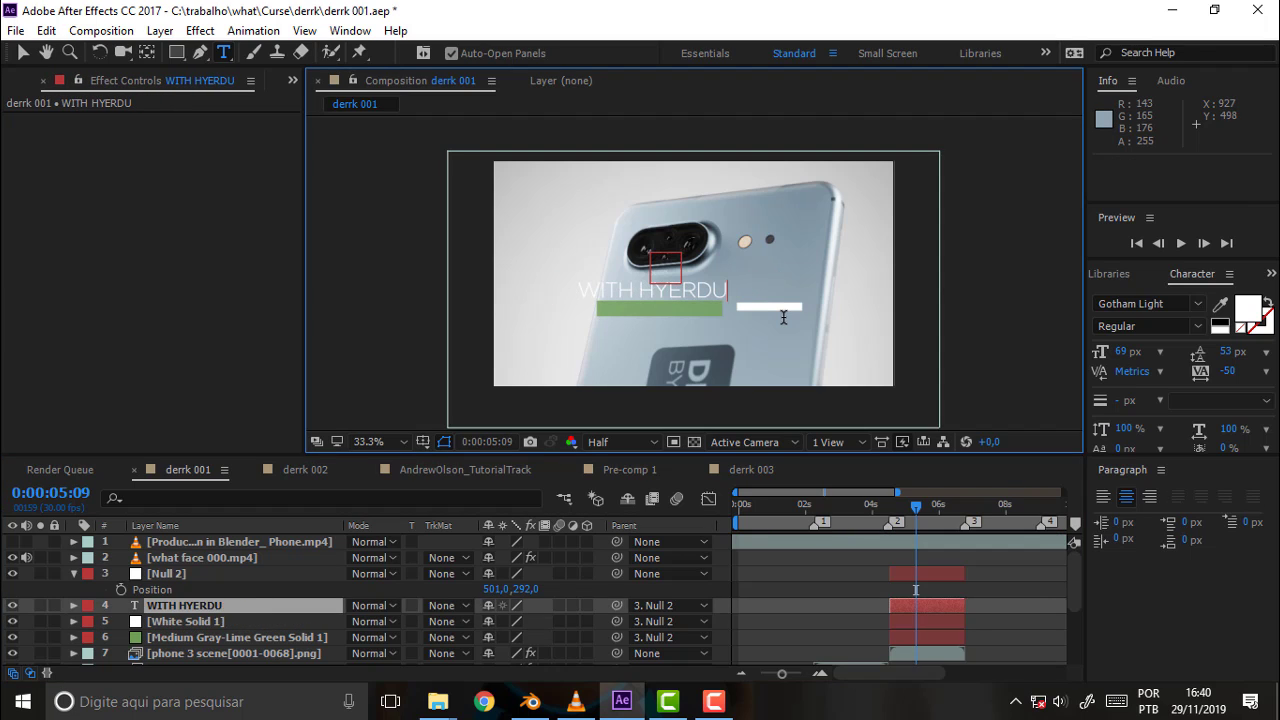
pyautogui.write('PER')
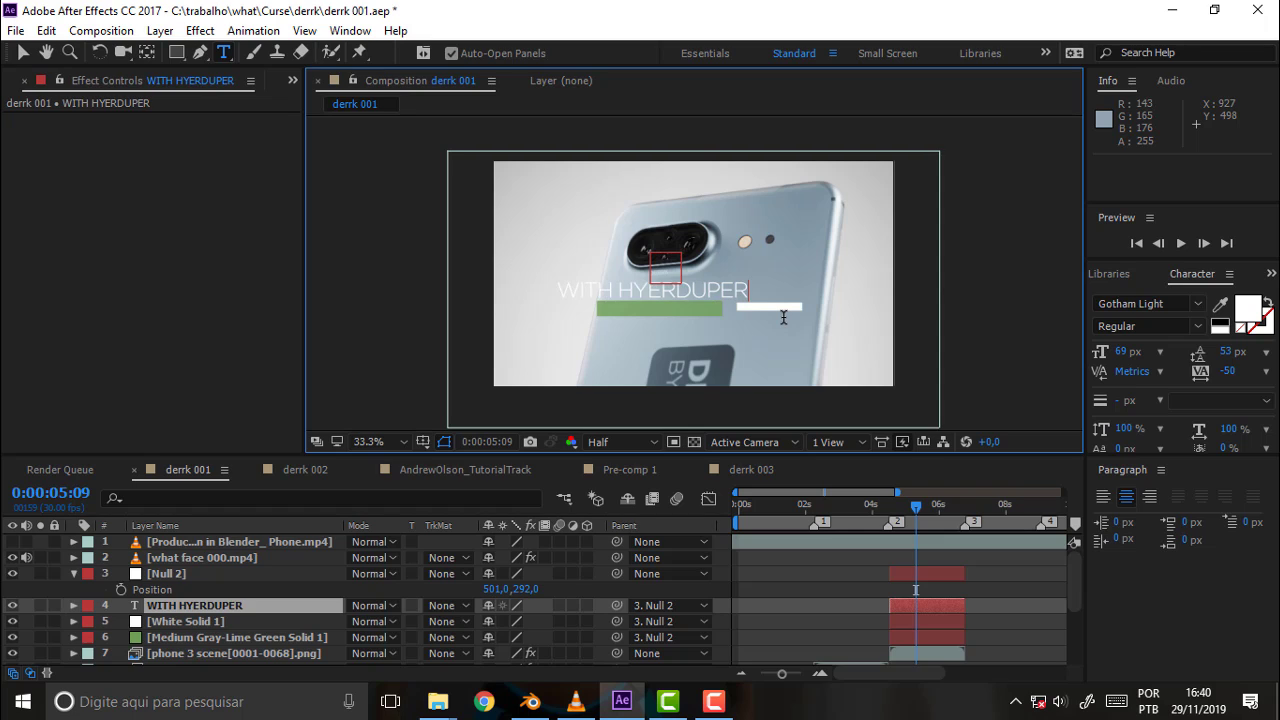
pyautogui.write(' CA')
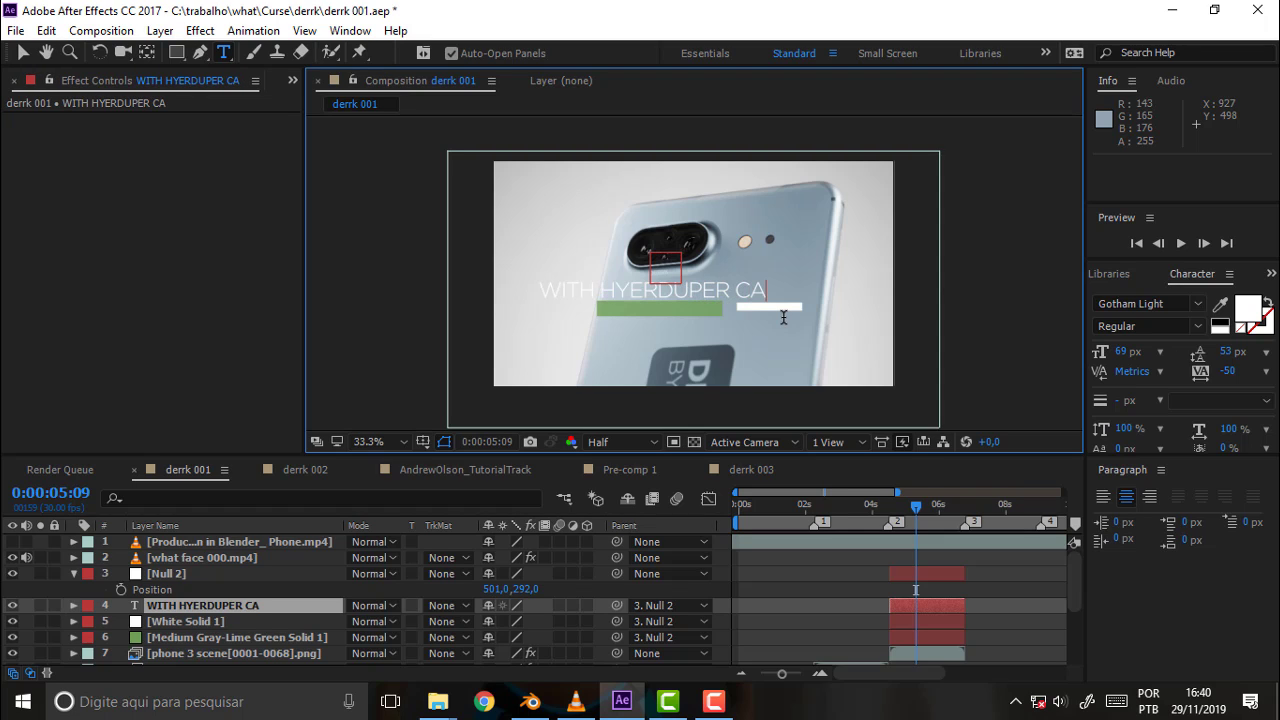
pyautogui.write('MERAS')
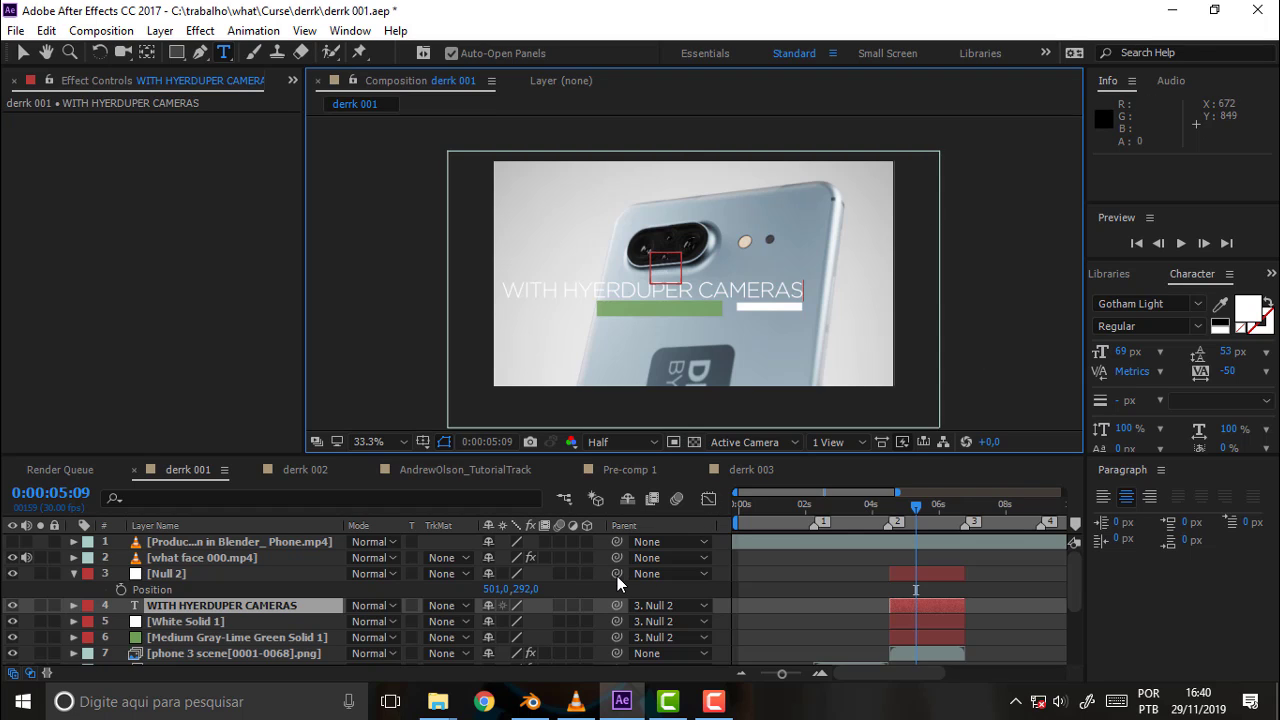
# Set the WITH HYERDUPER CAMERAS text to a 52 px font size
pyautogui.click(736, 618)
pyautogui.click(229, 608)
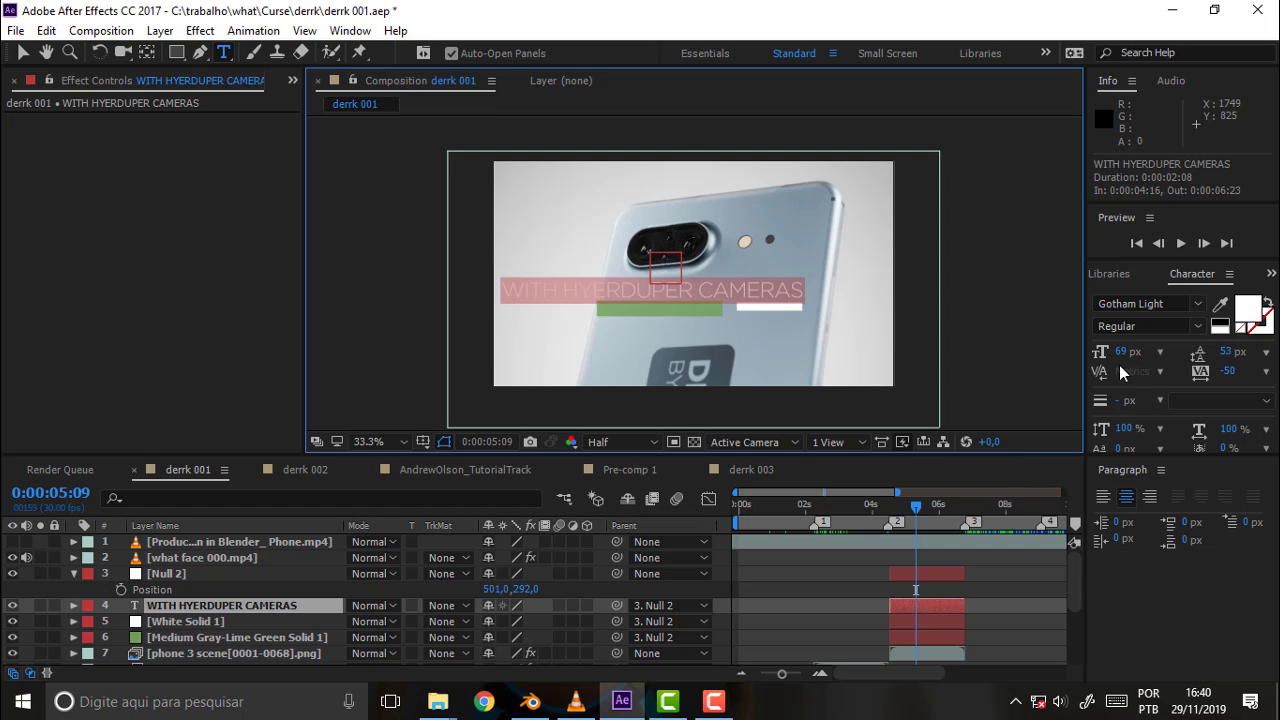
pyautogui.moveTo(1124, 354); pyautogui.dragTo(1055, 388)
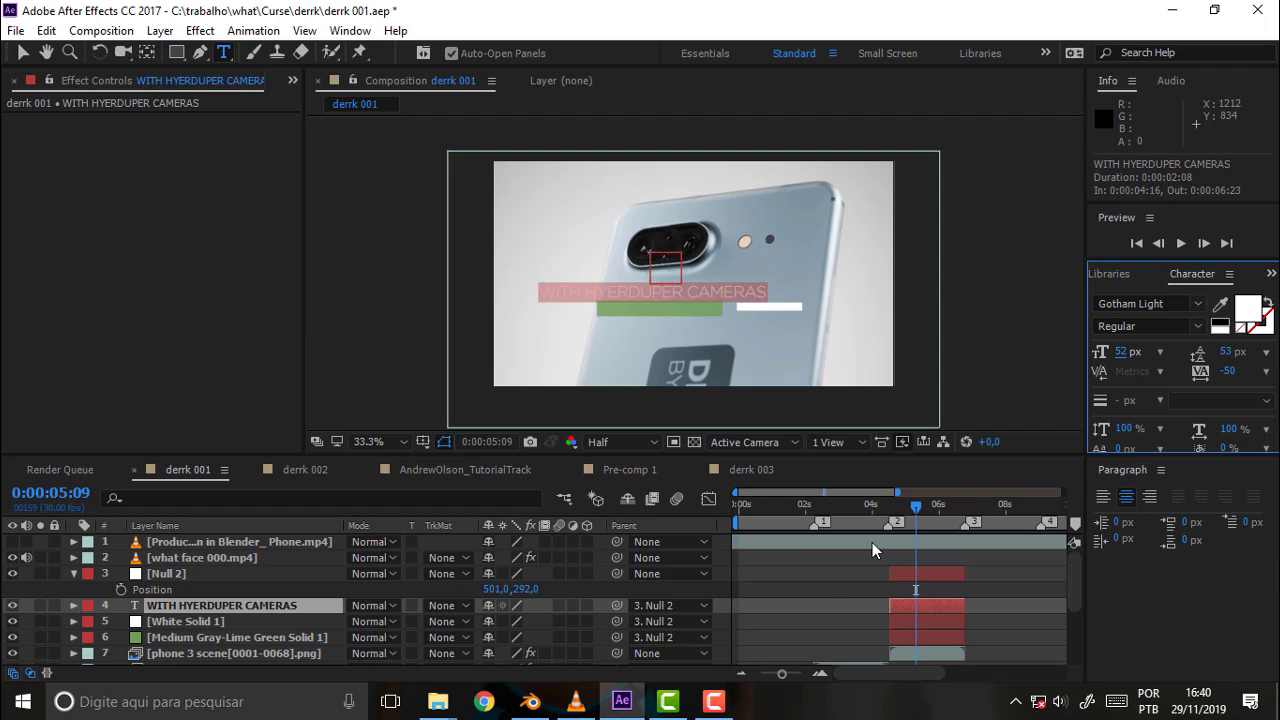
pyautogui.moveTo(916, 506)
pyautogui.mouseDown()
pyautogui.moveTo(856, 510)
pyautogui.moveTo(935, 514)
pyautogui.mouseUp()
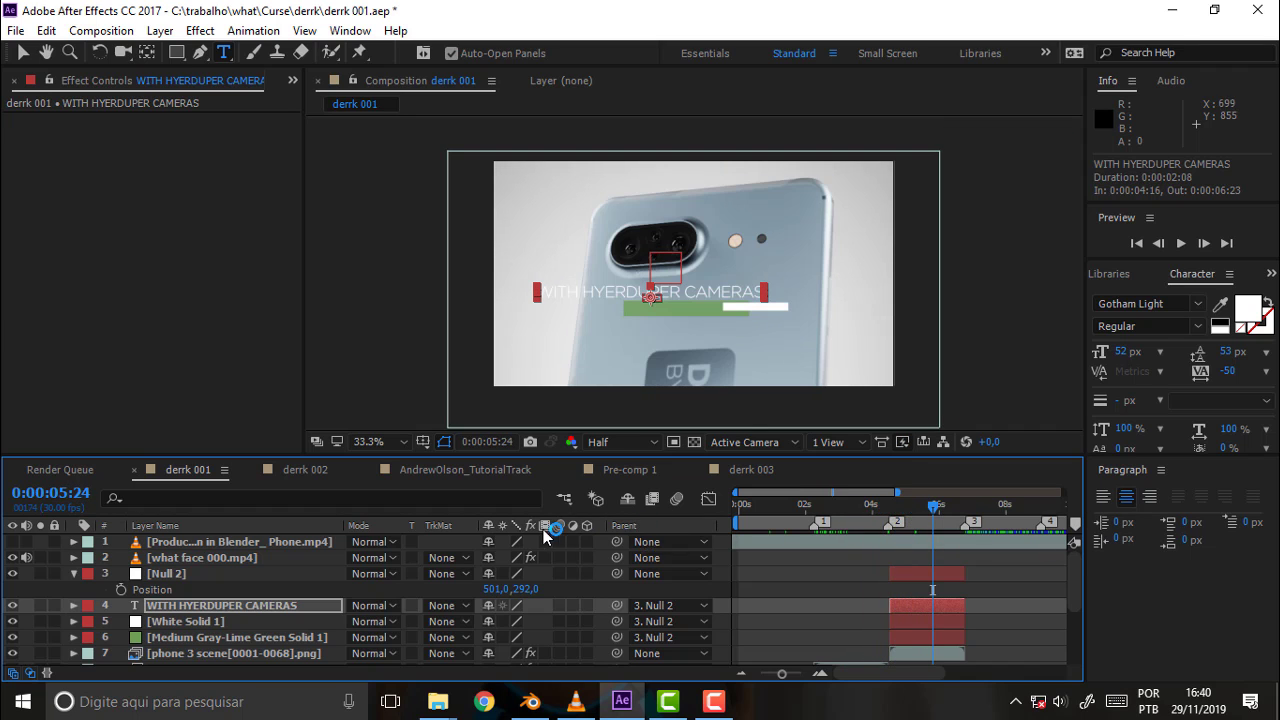
# Compare against the reference video and insert the missing P after the Y in HYERDUPER
pyautogui.click(13, 542)
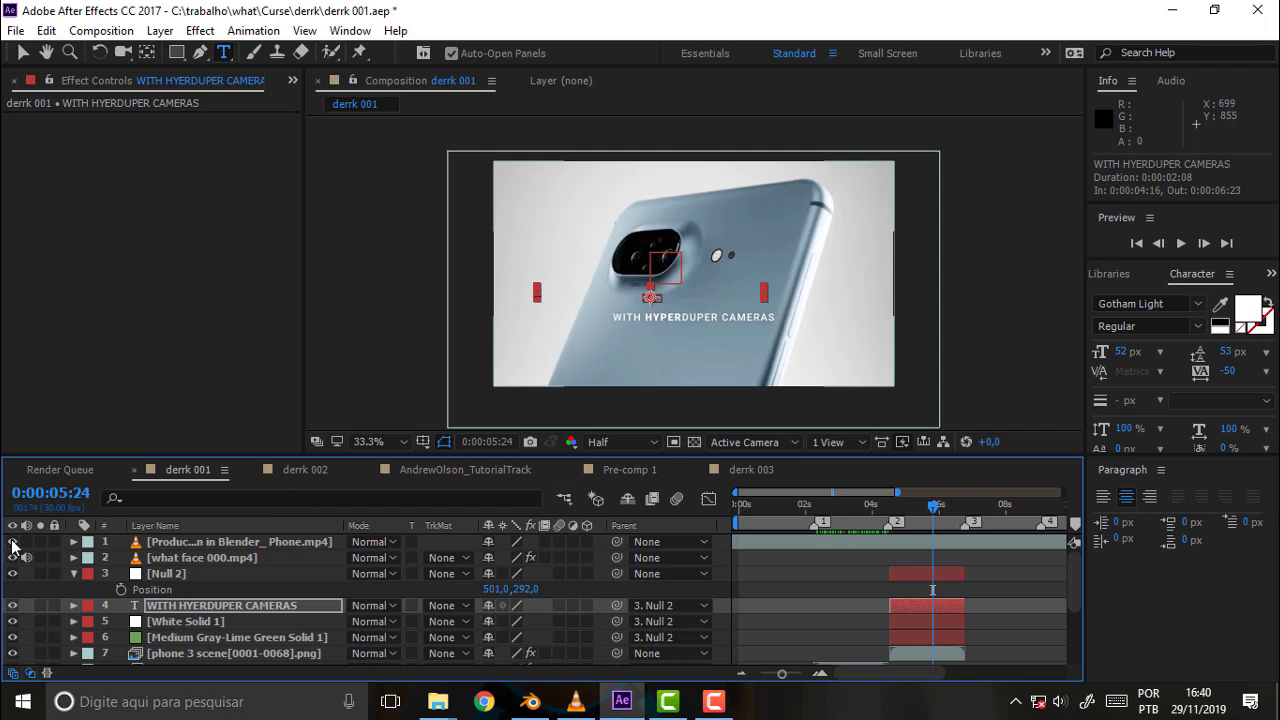
pyautogui.click(13, 542)
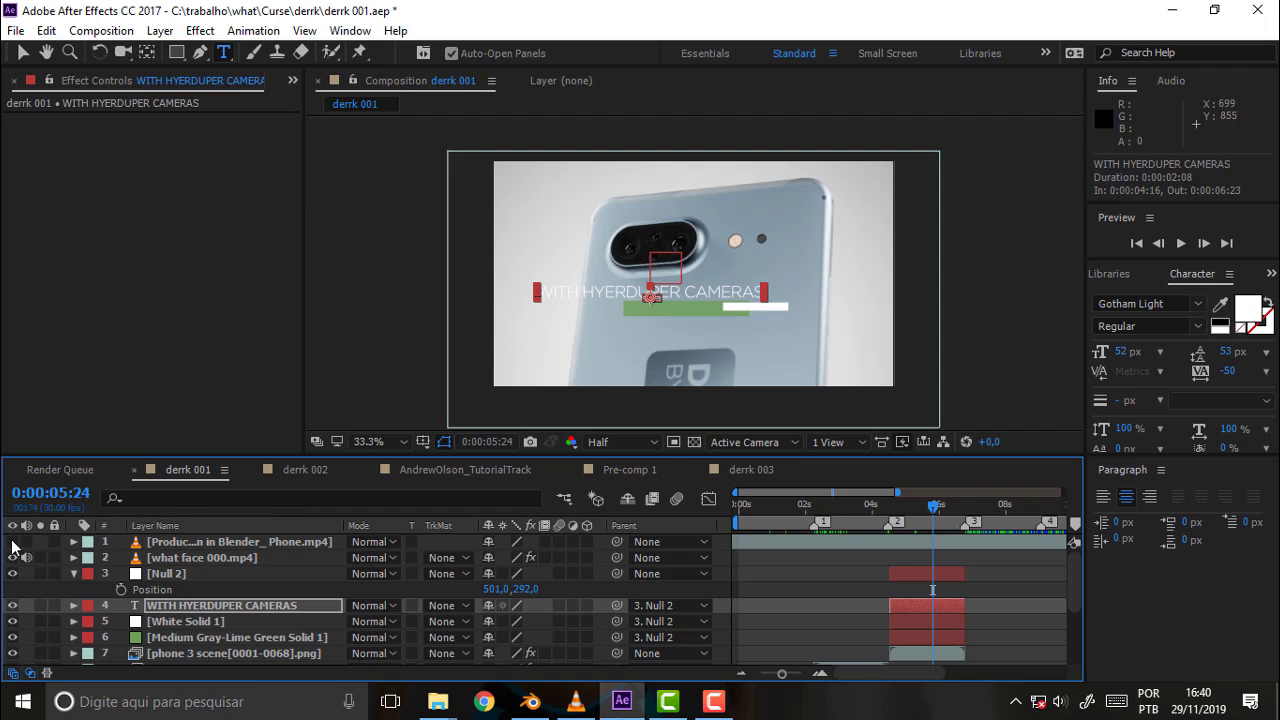
pyautogui.keyDown('ctrl'); pyautogui.click(604, 292); pyautogui.keyUp('ctrl')
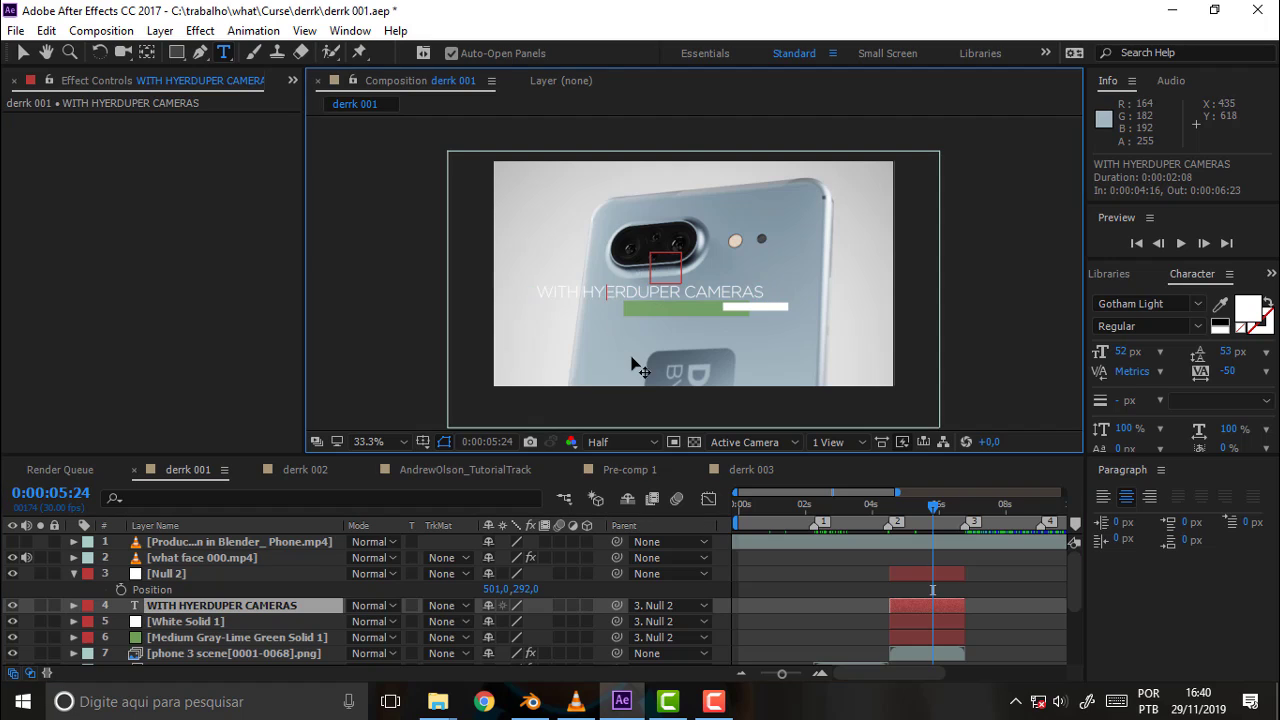
pyautogui.write('P')
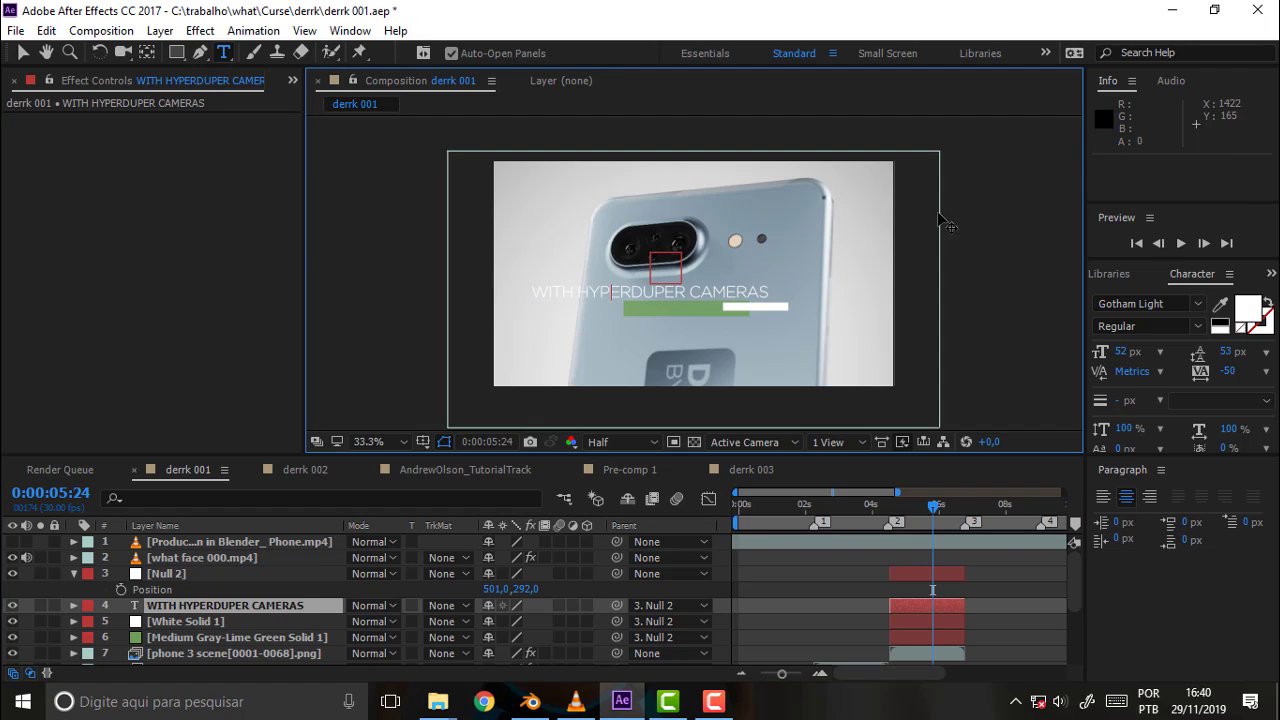
# Try Gotham Ultra on the selected title letters, then undo it
pyautogui.moveTo(630, 290); pyautogui.dragTo(589, 293)
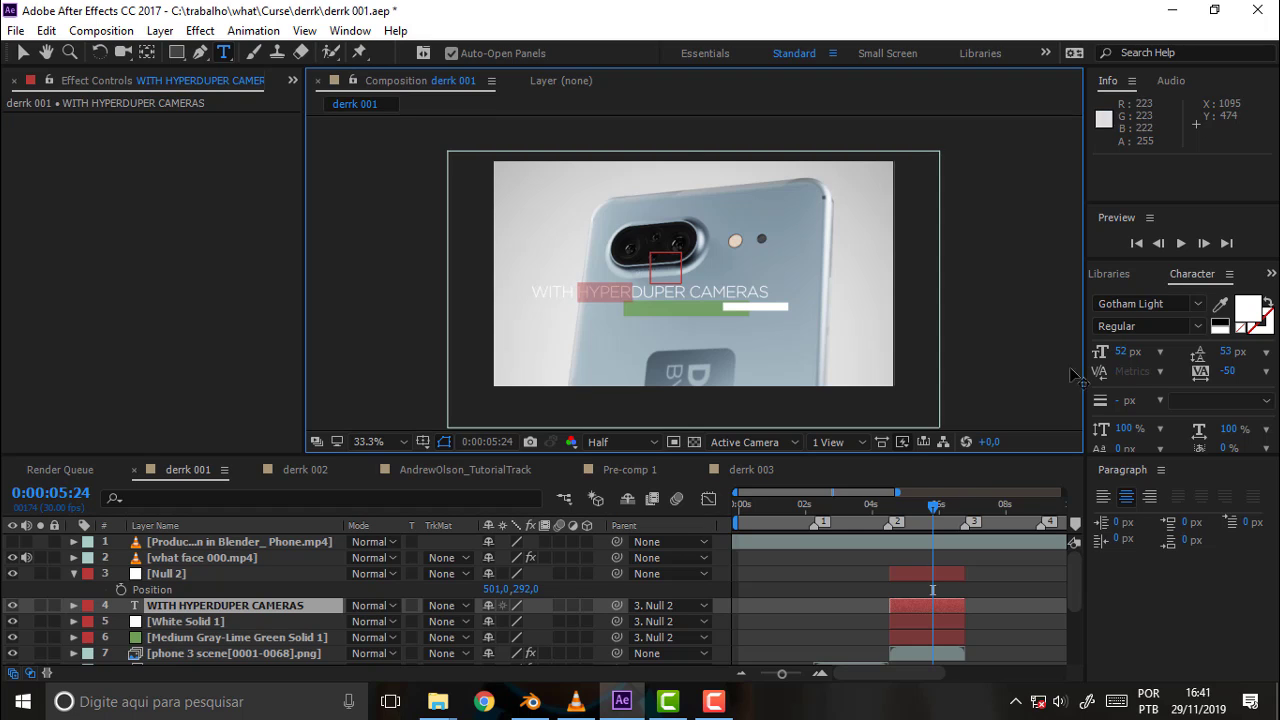
pyautogui.click(1199, 304)
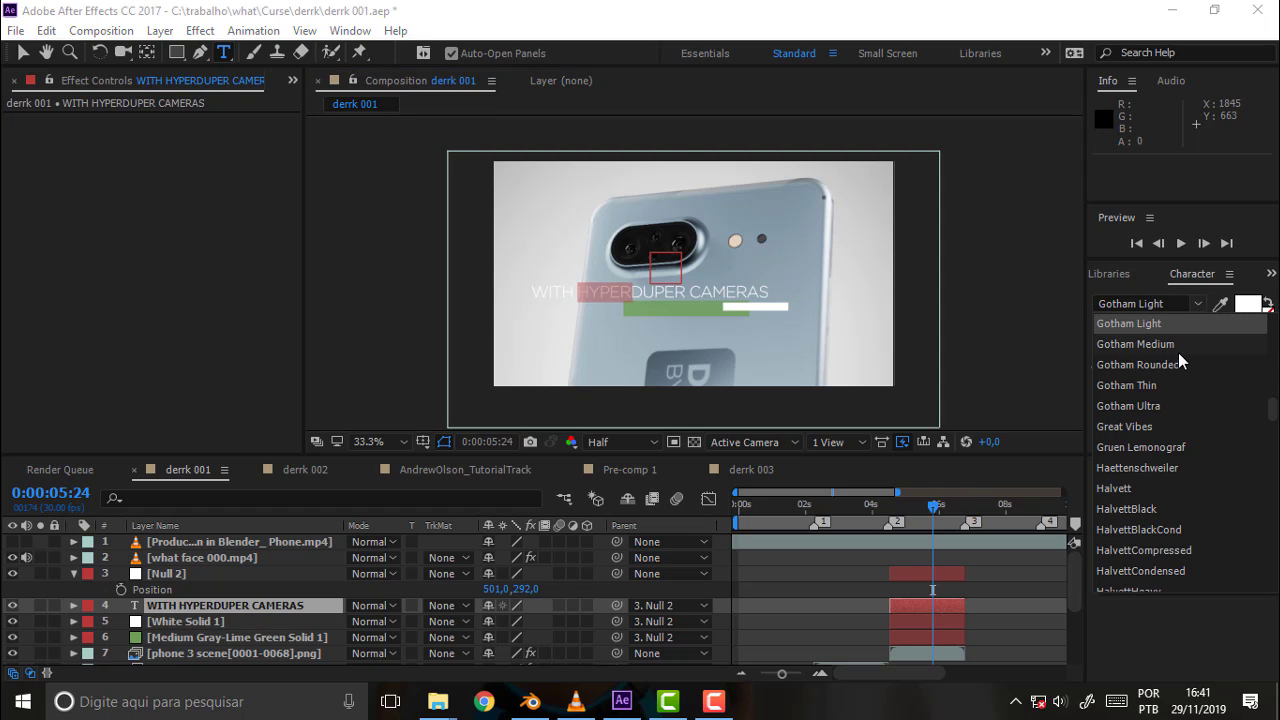
pyautogui.click(1155, 406)
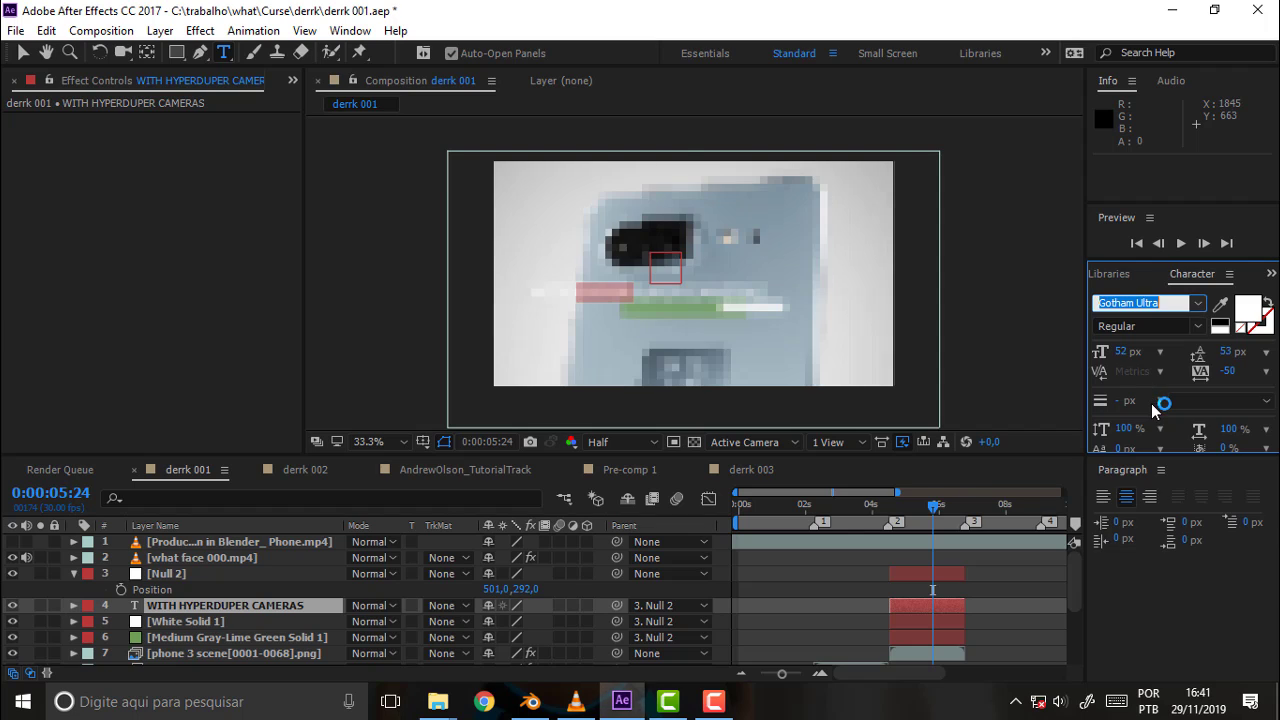
pyautogui.click(799, 581)
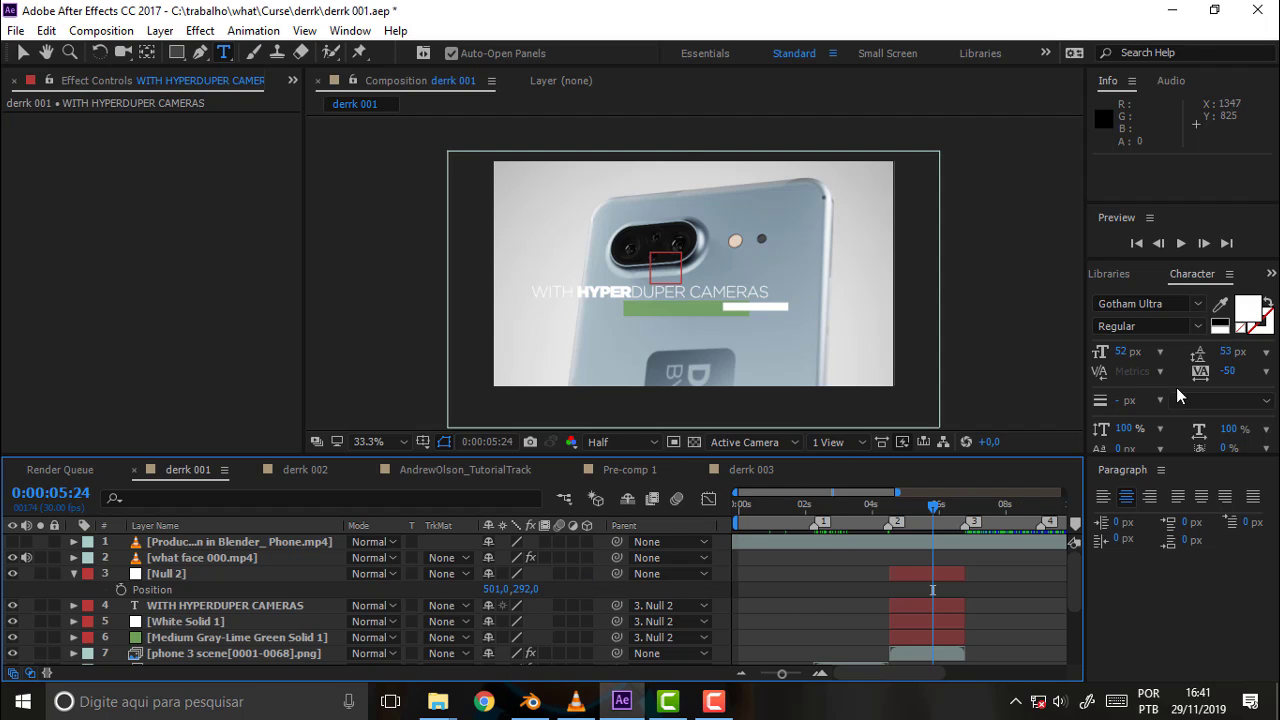
pyautogui.hotkey('ctrl', 'z')
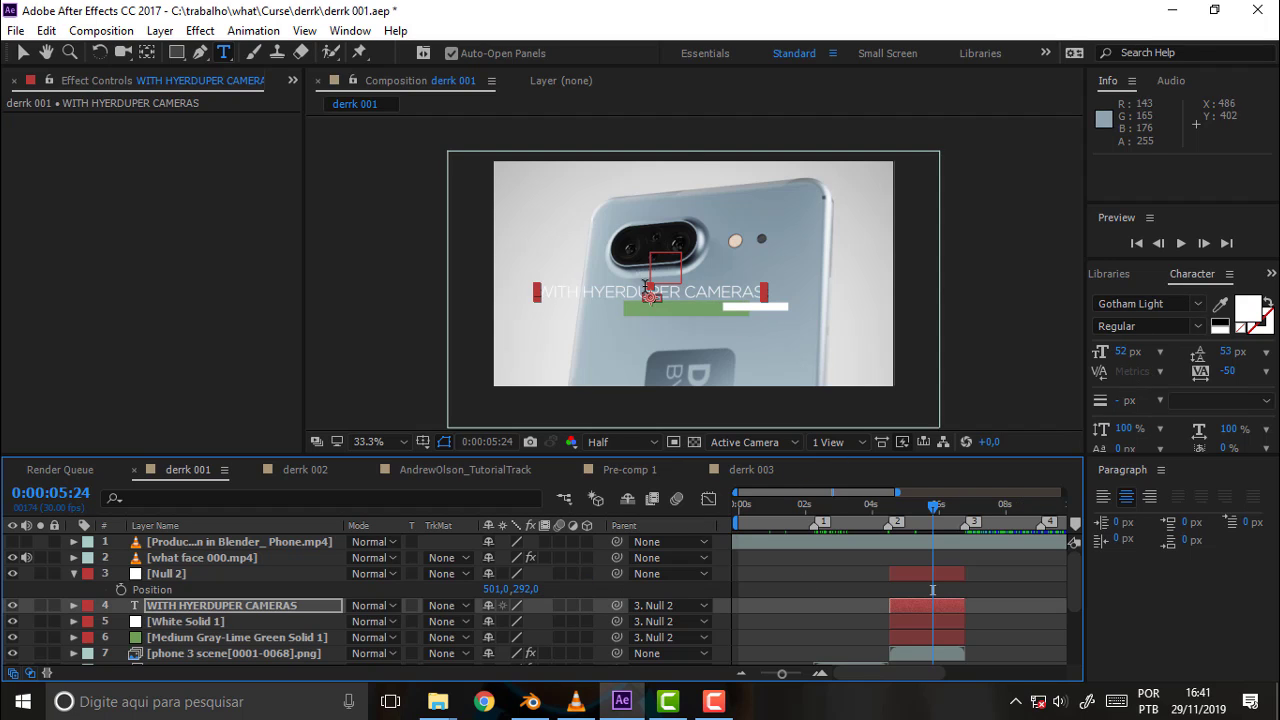
# Insert the missing P and set the word HYPER to Gotham Book
pyautogui.click(614, 294)
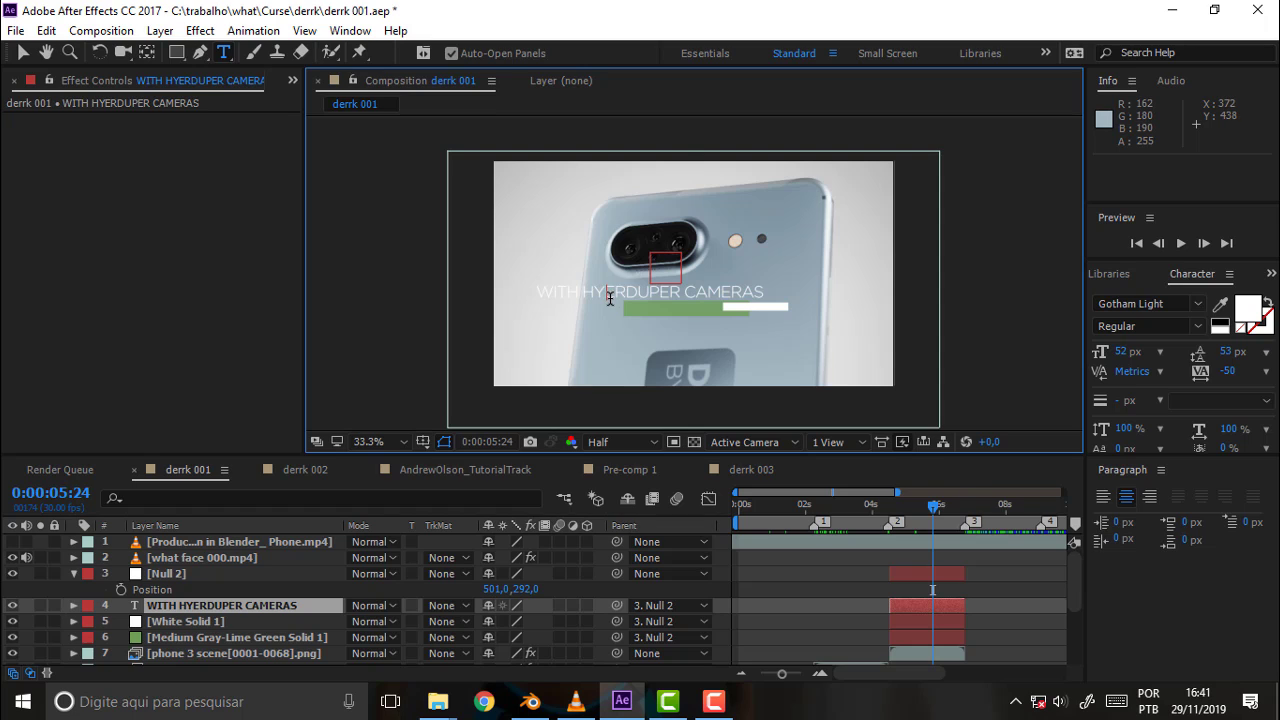
pyautogui.write('P')
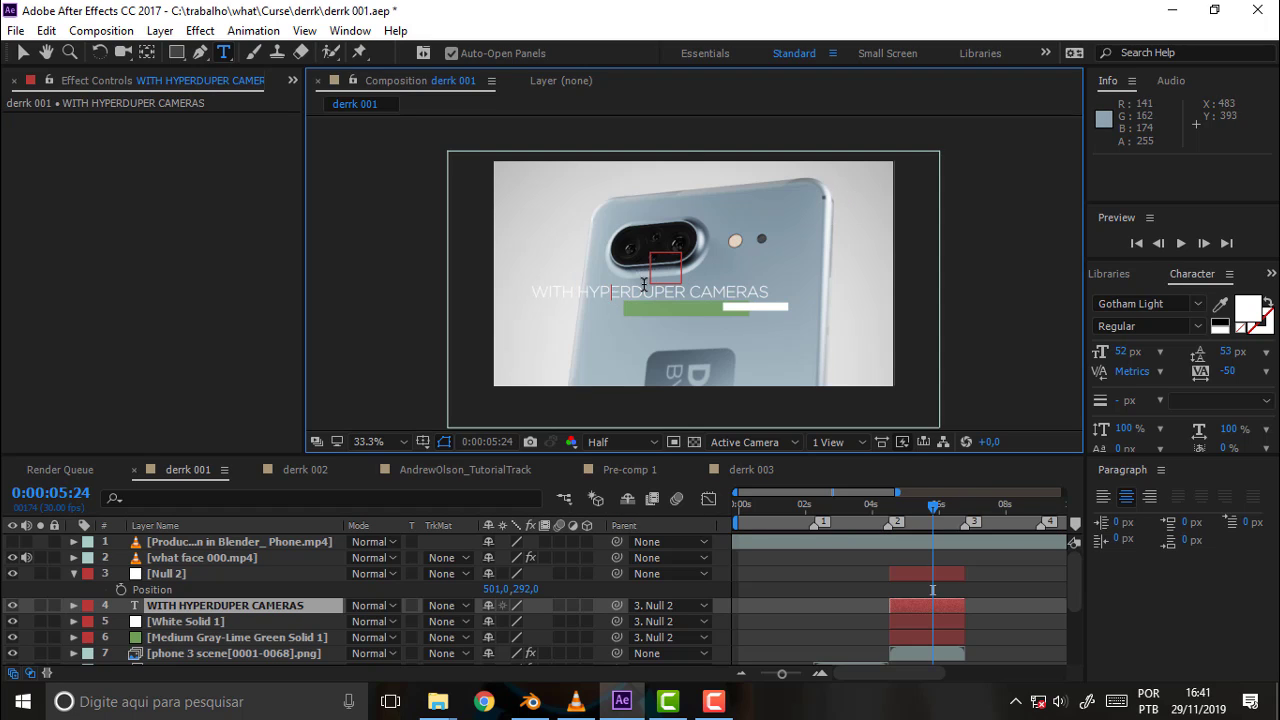
pyautogui.moveTo(630, 292); pyautogui.dragTo(578, 292)
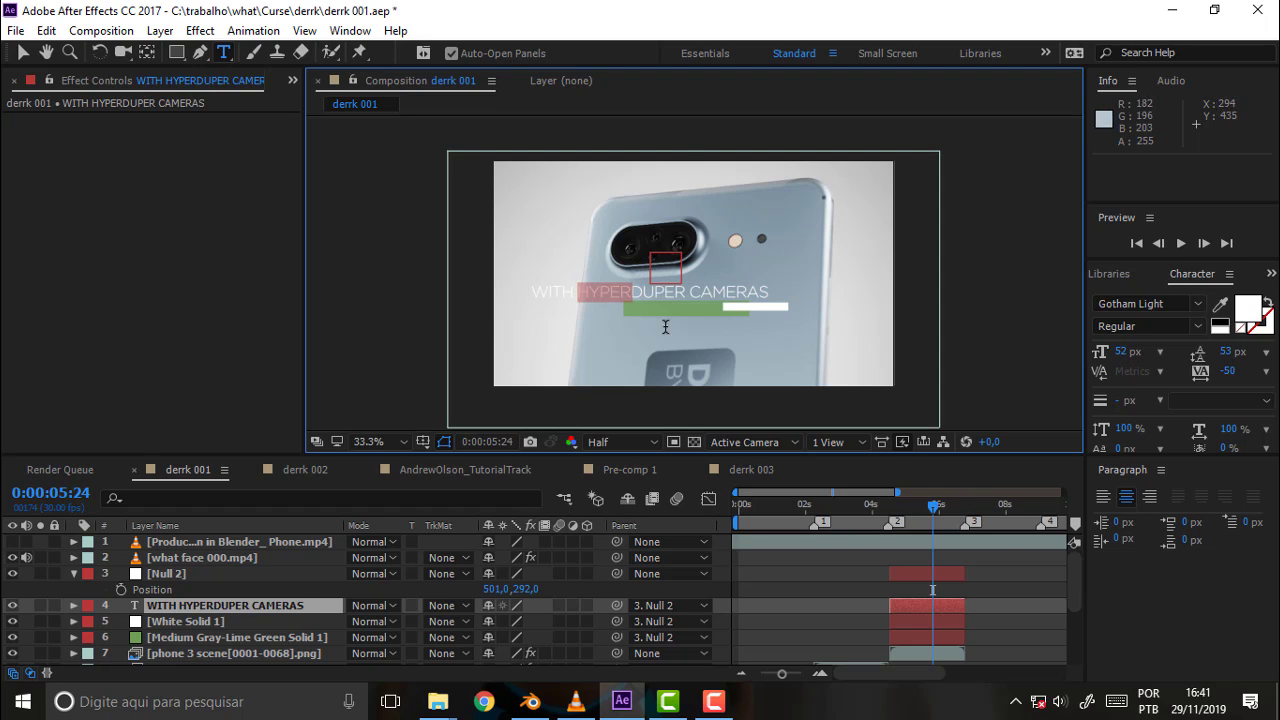
pyautogui.click(1197, 304)
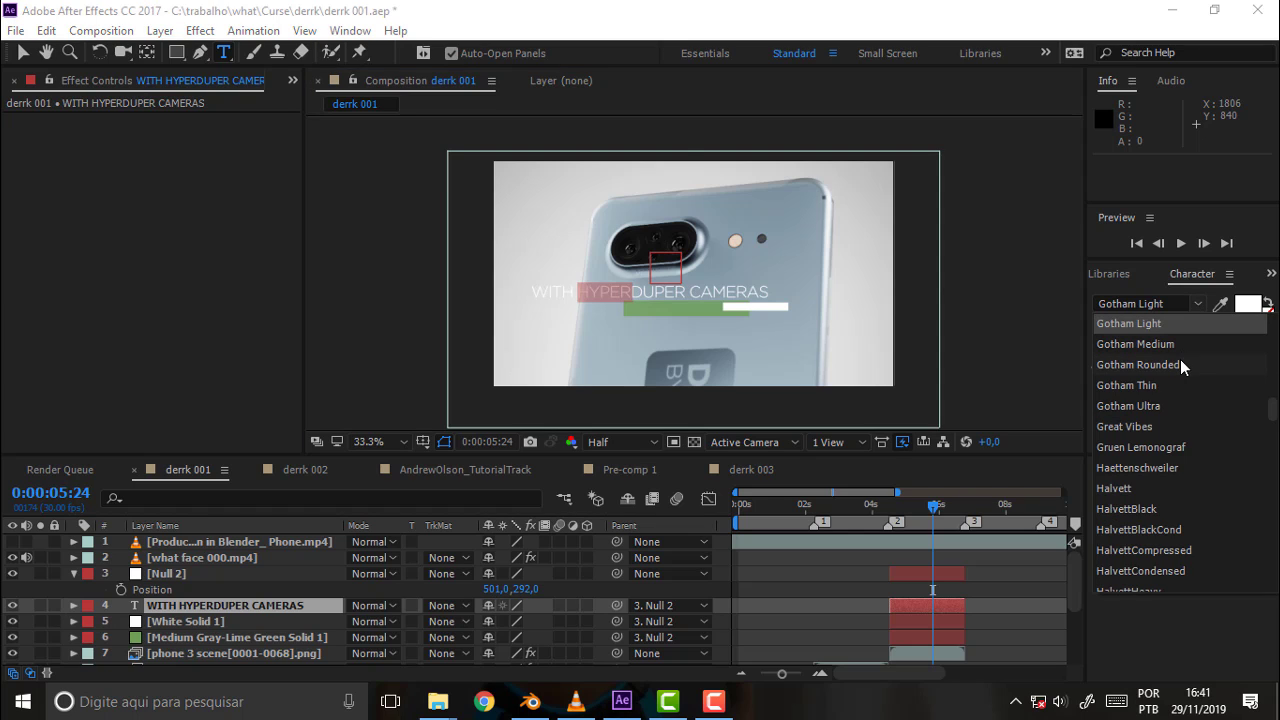
pyautogui.scroll(2, 1178, 381)
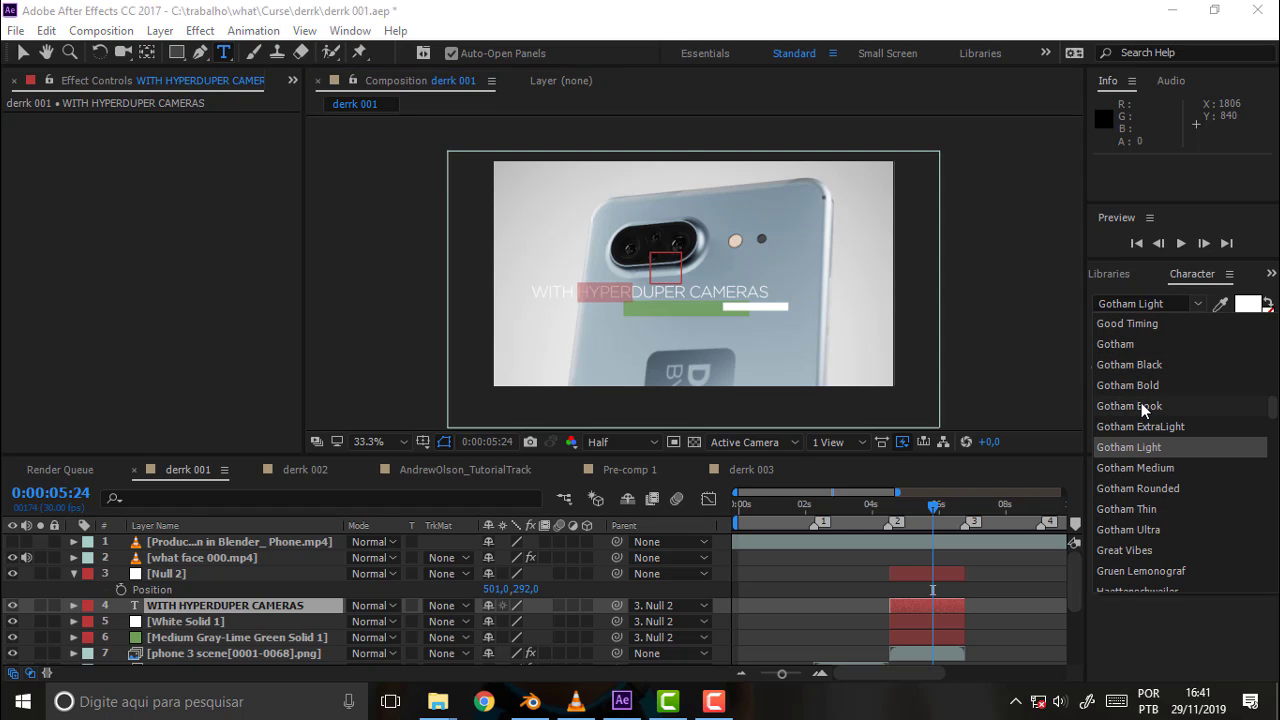
pyautogui.click(1145, 406)
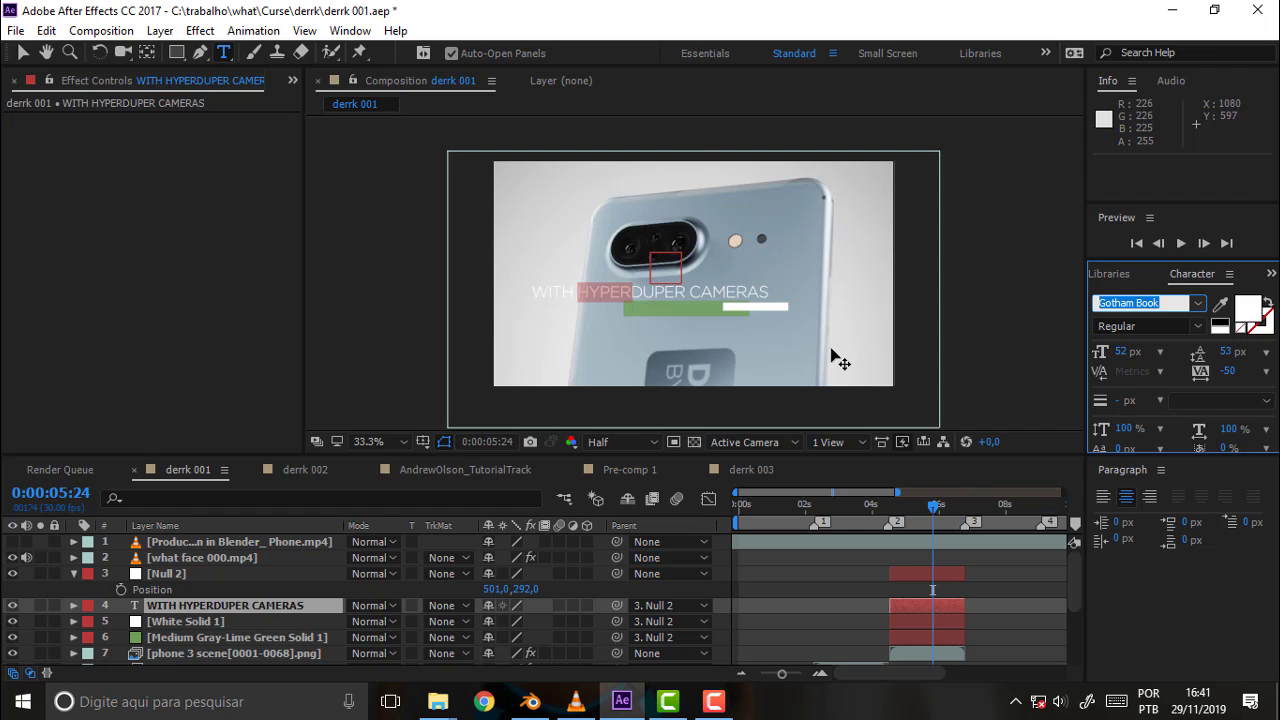
# Try Gotham Bold and Gotham Black on HYPER, then undo the font and spelling changes
pyautogui.click(1199, 303)
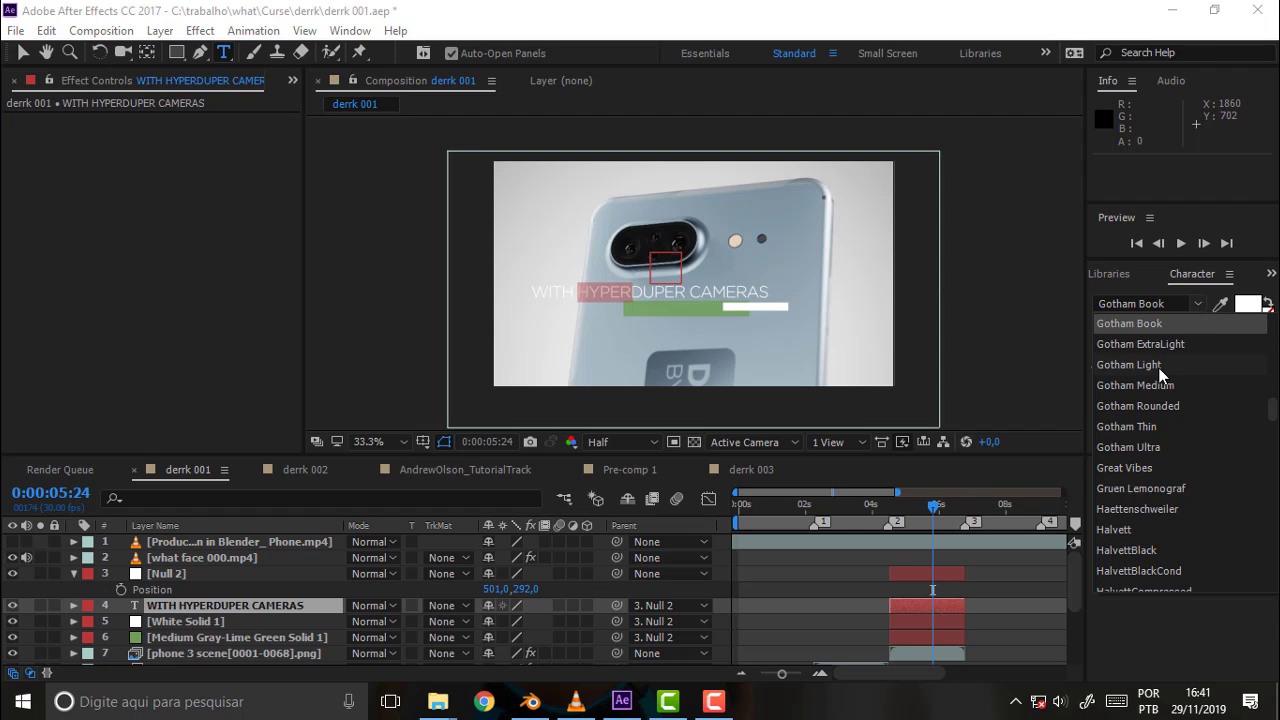
pyautogui.scroll(2, 1160, 345)
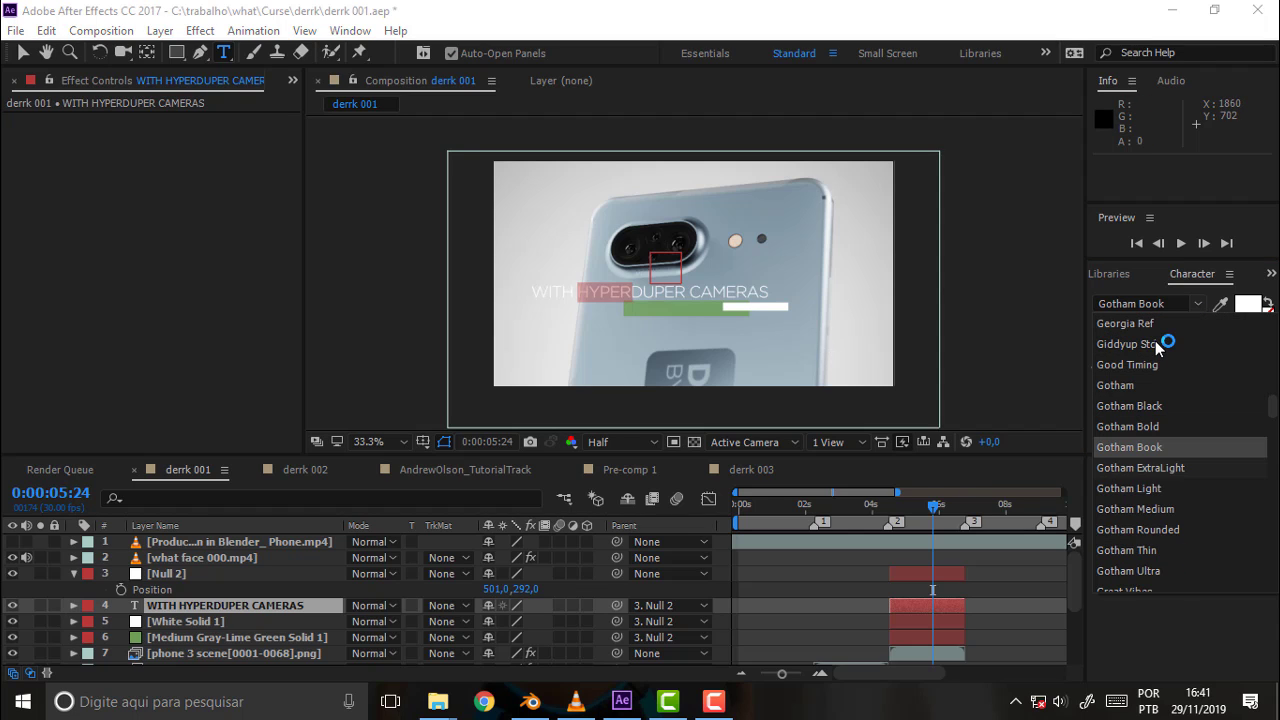
pyautogui.click(1162, 427)
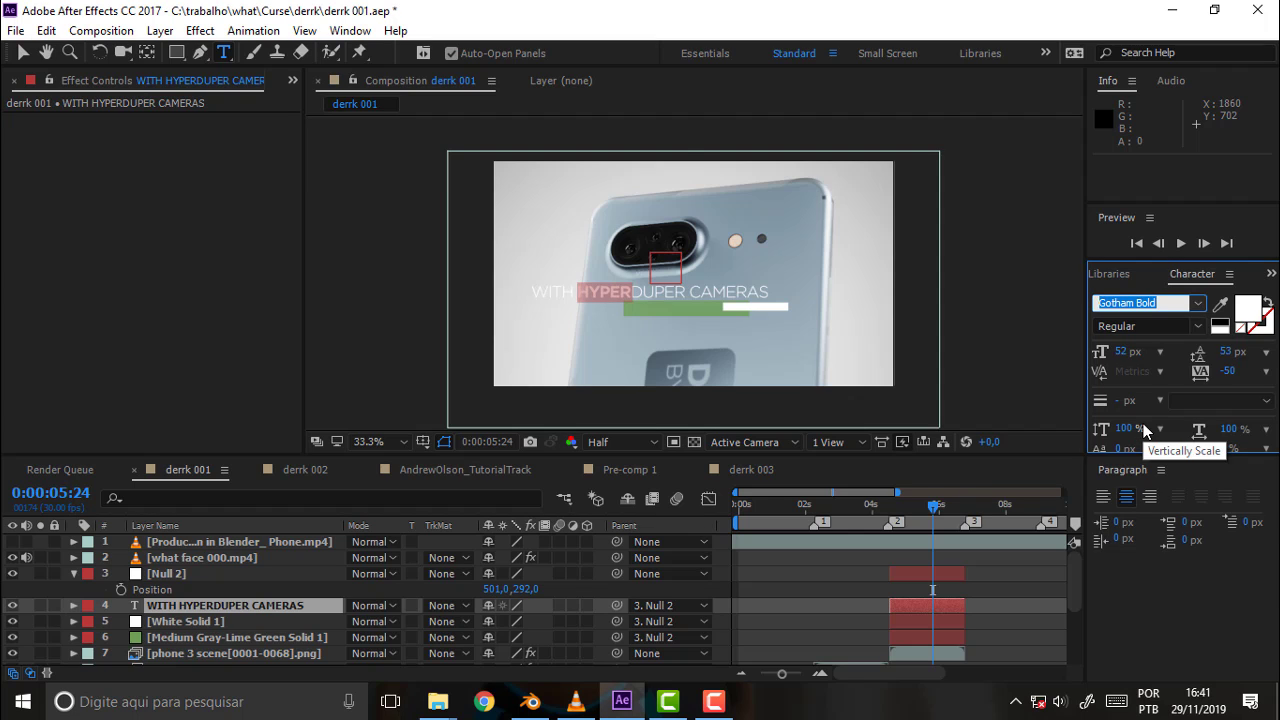
pyautogui.click(1198, 305)
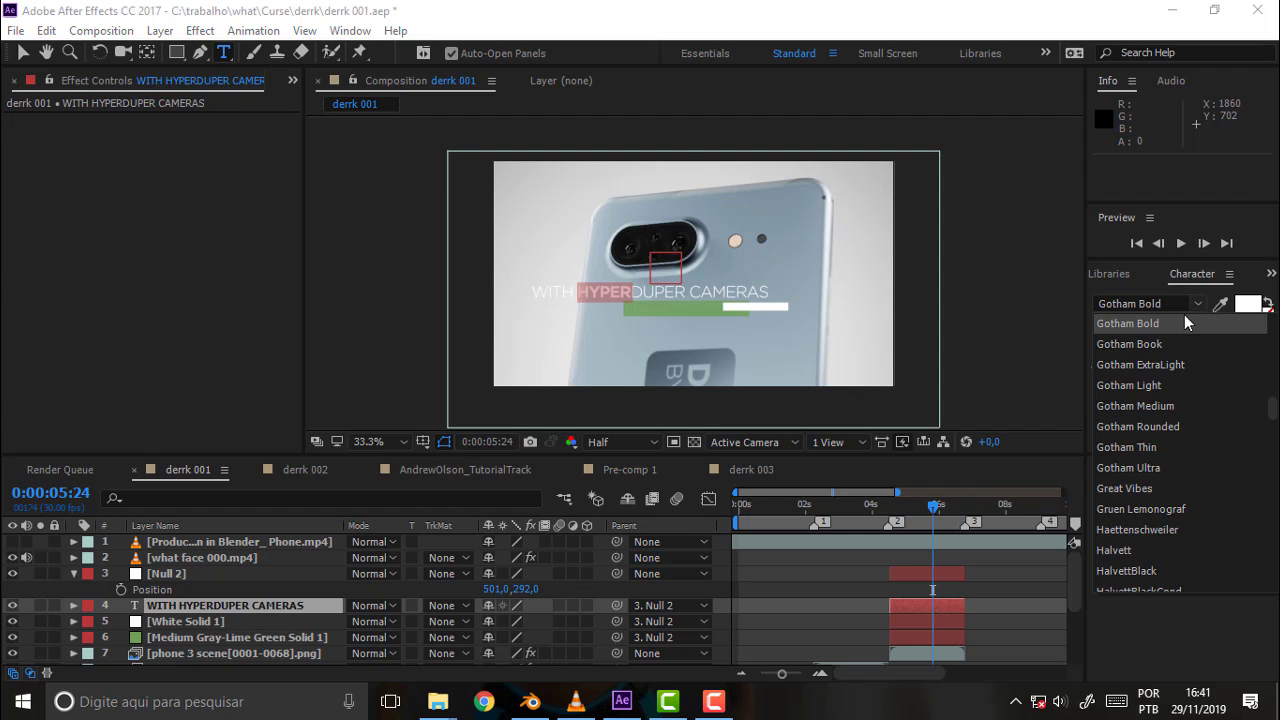
pyautogui.scroll(1, 1162, 355)
pyautogui.click(1147, 365)
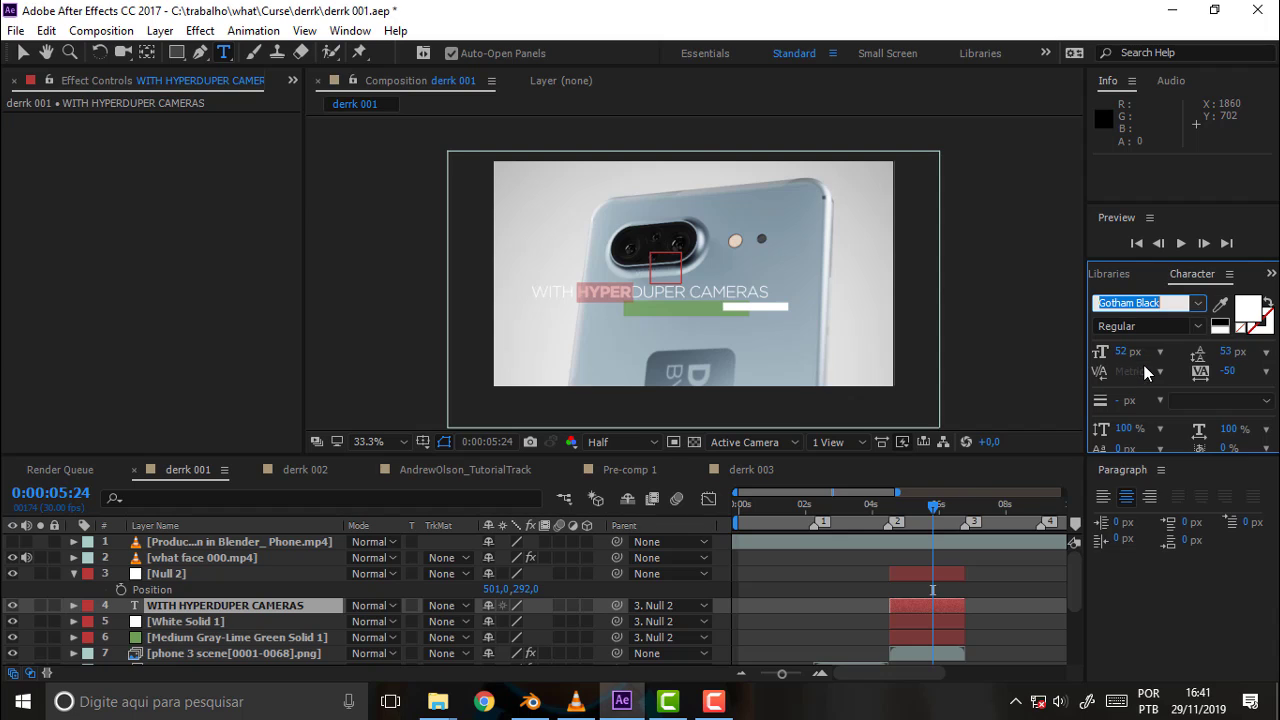
pyautogui.click(802, 564)
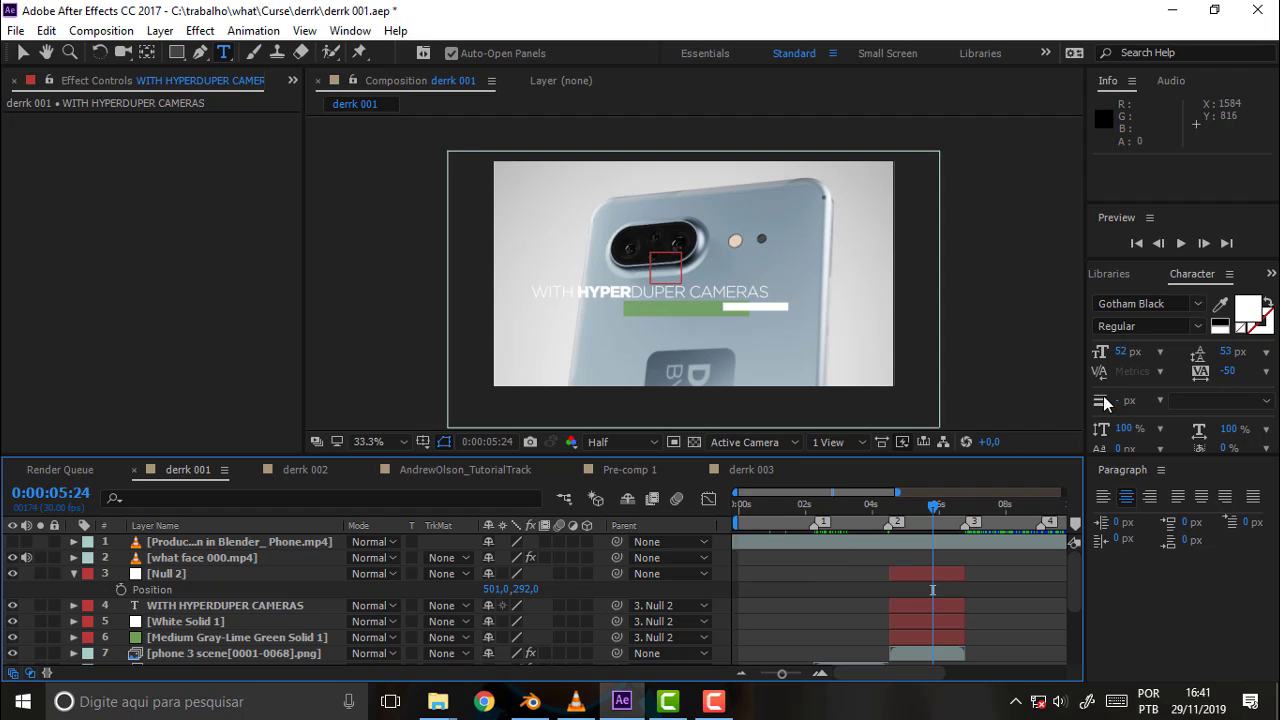
pyautogui.hotkey('ctrl', 'z')
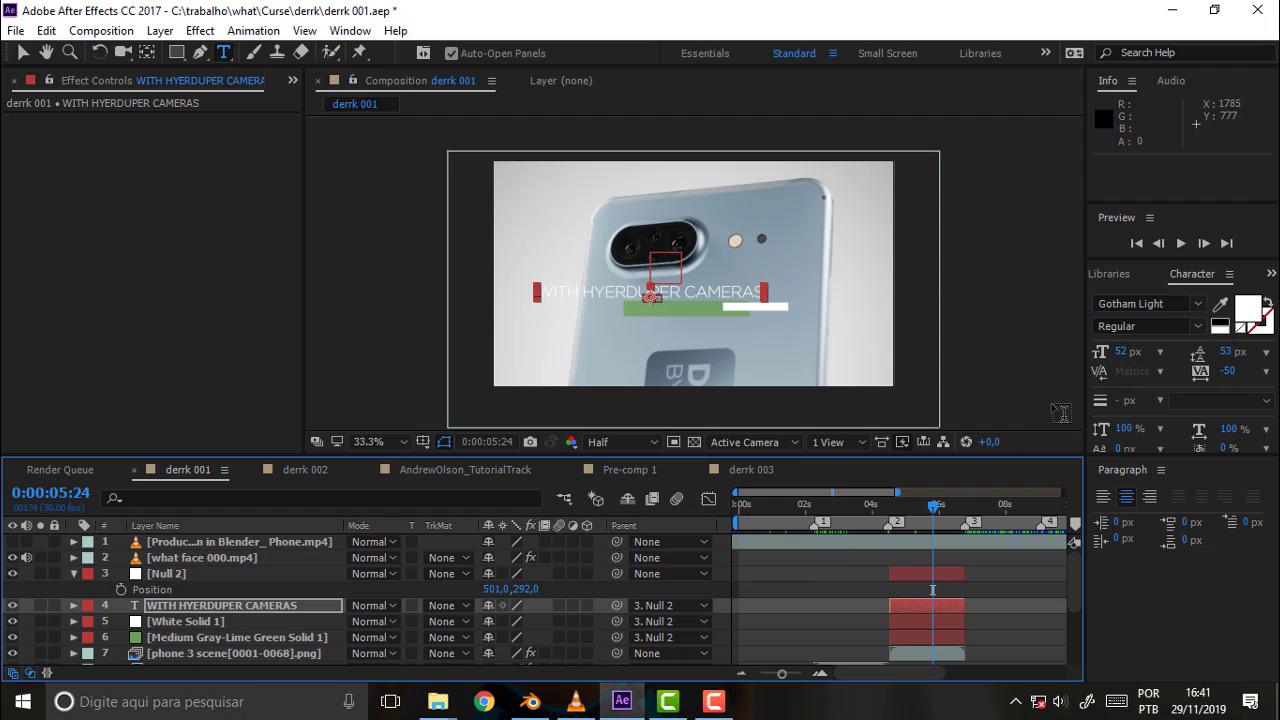
# Re-insert the P to spell HYPERDUPER and set HYPER in Gotham Bold
pyautogui.click(608, 291)
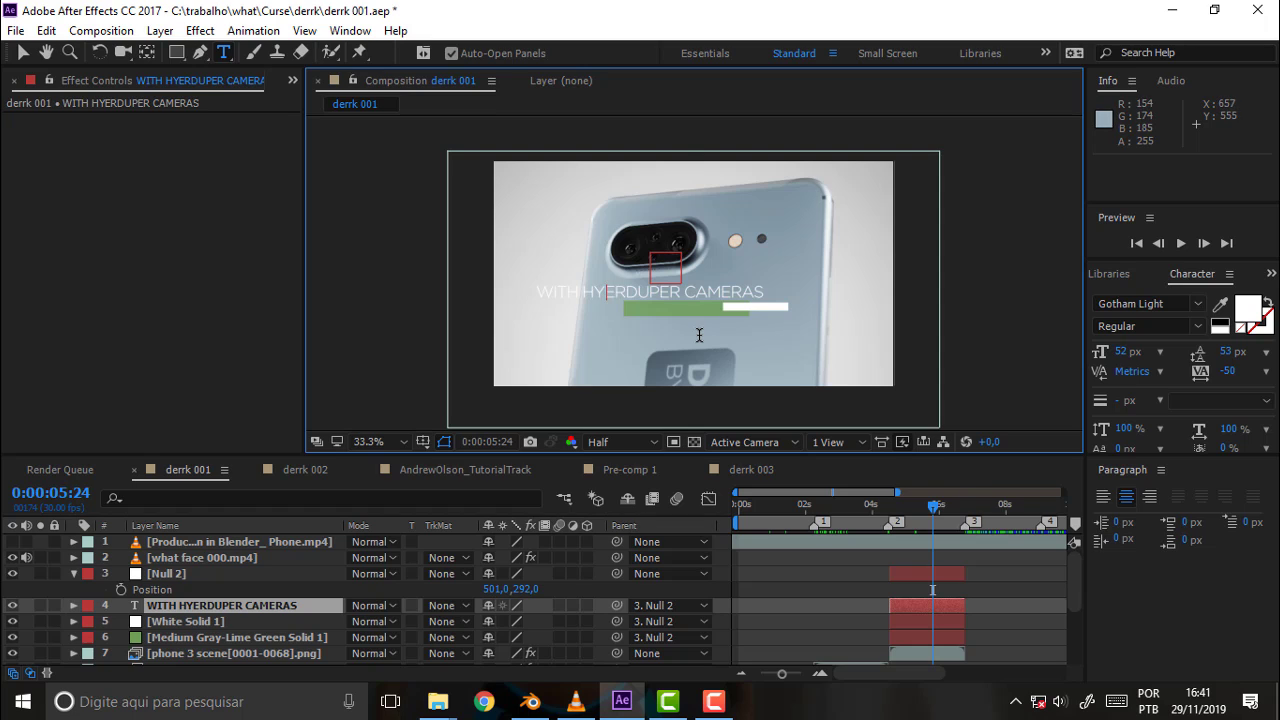
pyautogui.write('P')
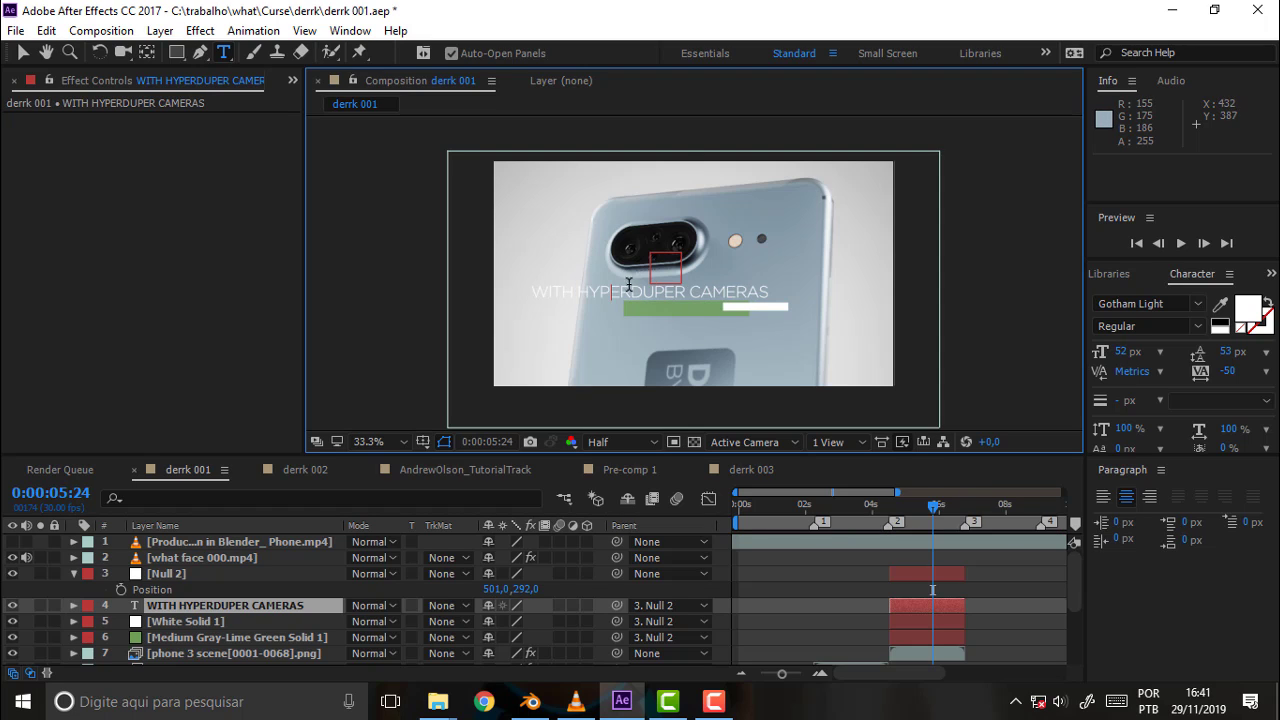
pyautogui.moveTo(632, 292); pyautogui.dragTo(578, 292)
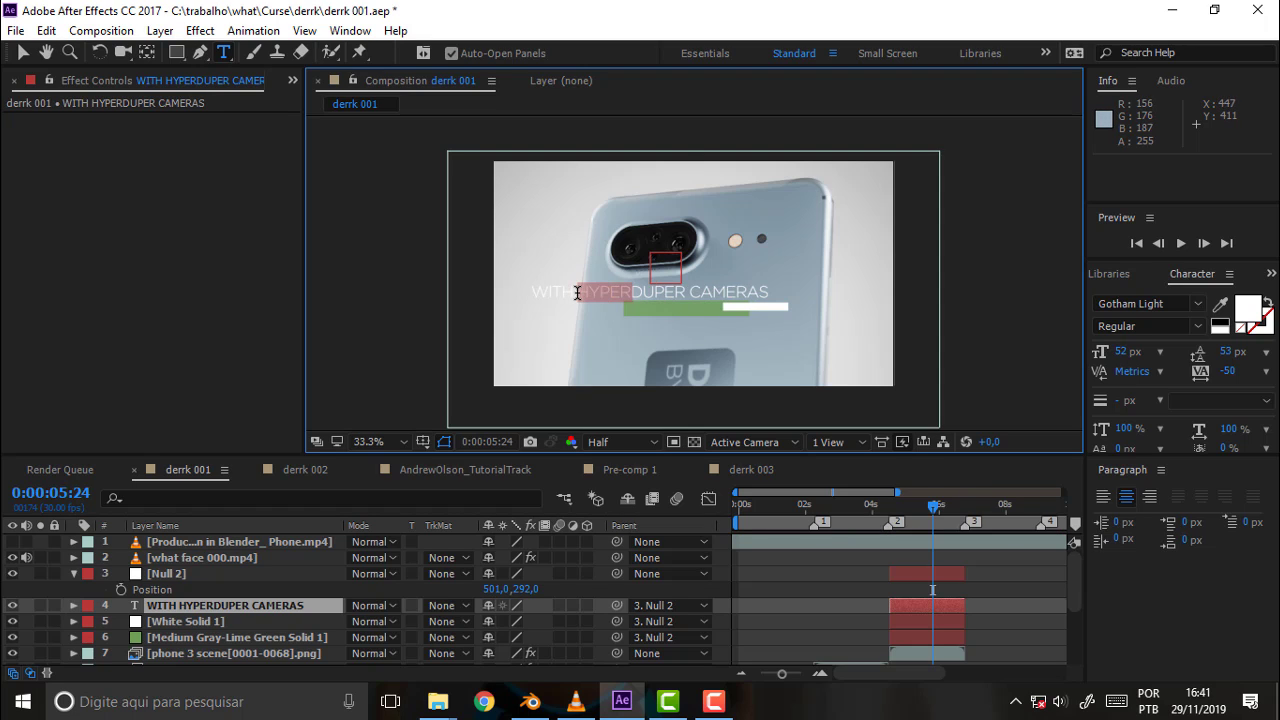
pyautogui.click(1196, 302)
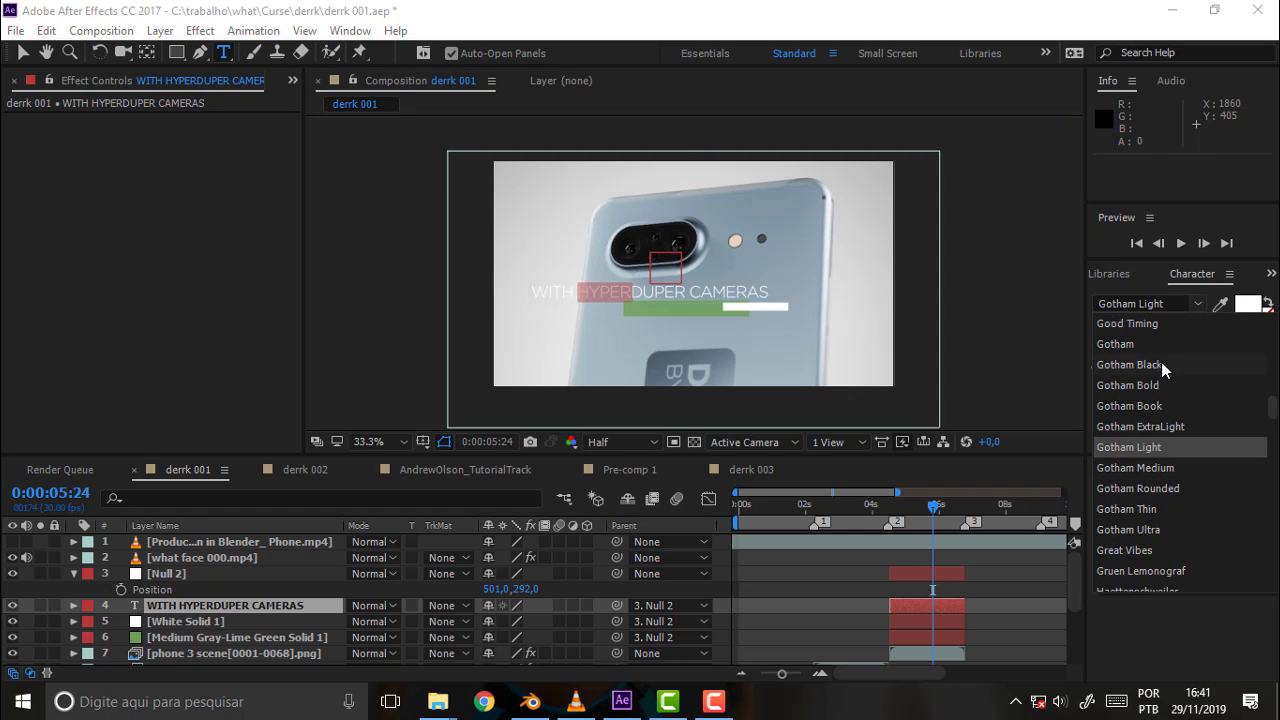
pyautogui.click(1140, 385)
pyautogui.click(811, 594)
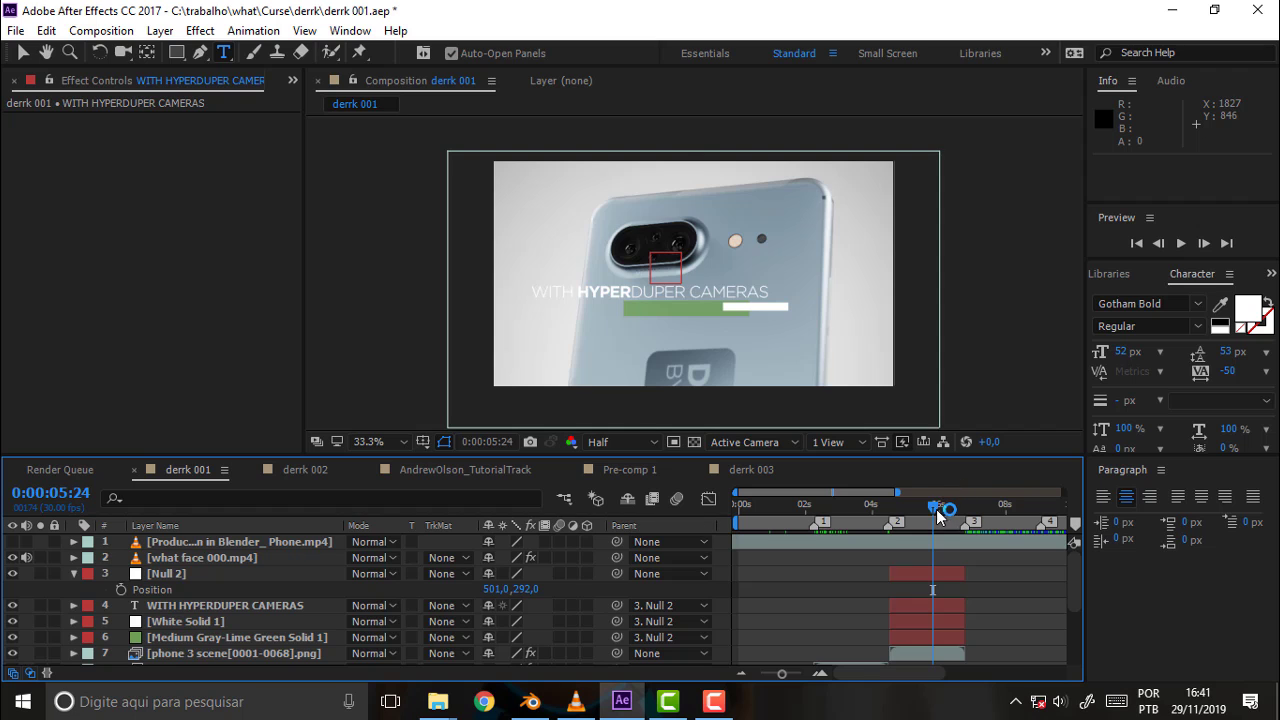
# Collapse Null 2's properties and scrub the playhead through the title section
pyautogui.moveTo(933, 506)
pyautogui.mouseDown()
pyautogui.moveTo(838, 519)
pyautogui.moveTo(1063, 493)
pyautogui.mouseUp()
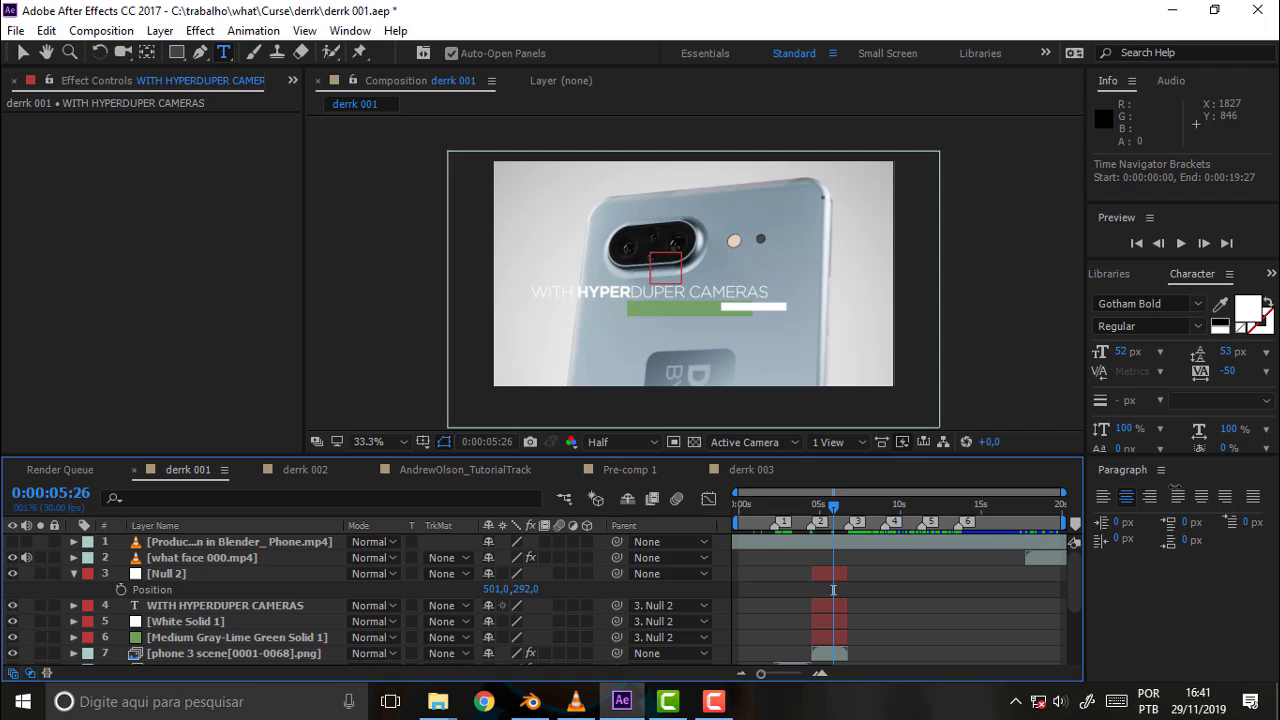
pyautogui.click(75, 573)
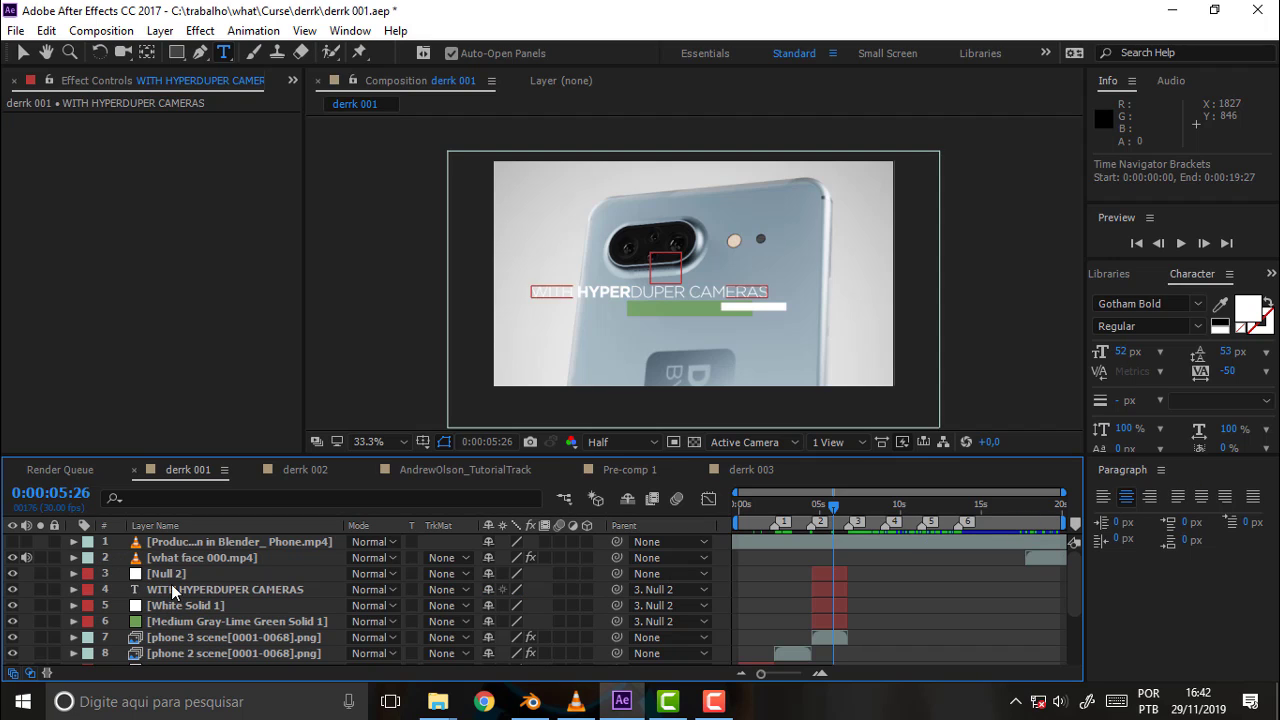
pyautogui.moveTo(830, 505)
pyautogui.mouseDown()
pyautogui.moveTo(1068, 513)
pyautogui.moveTo(697, 505)
pyautogui.mouseUp()
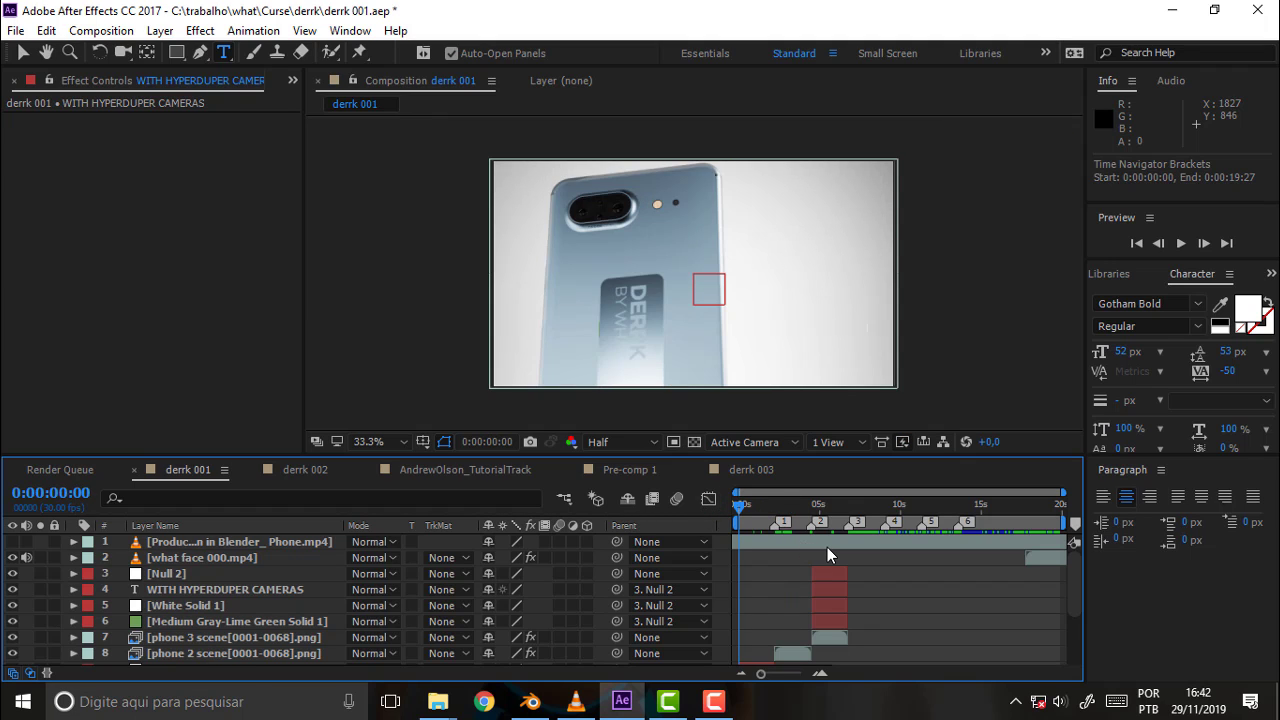
# RAM-preview the comp, scrub to about 4 seconds 24 frames, and replay to review the HYPERDUPER title
pyautogui.press('space')
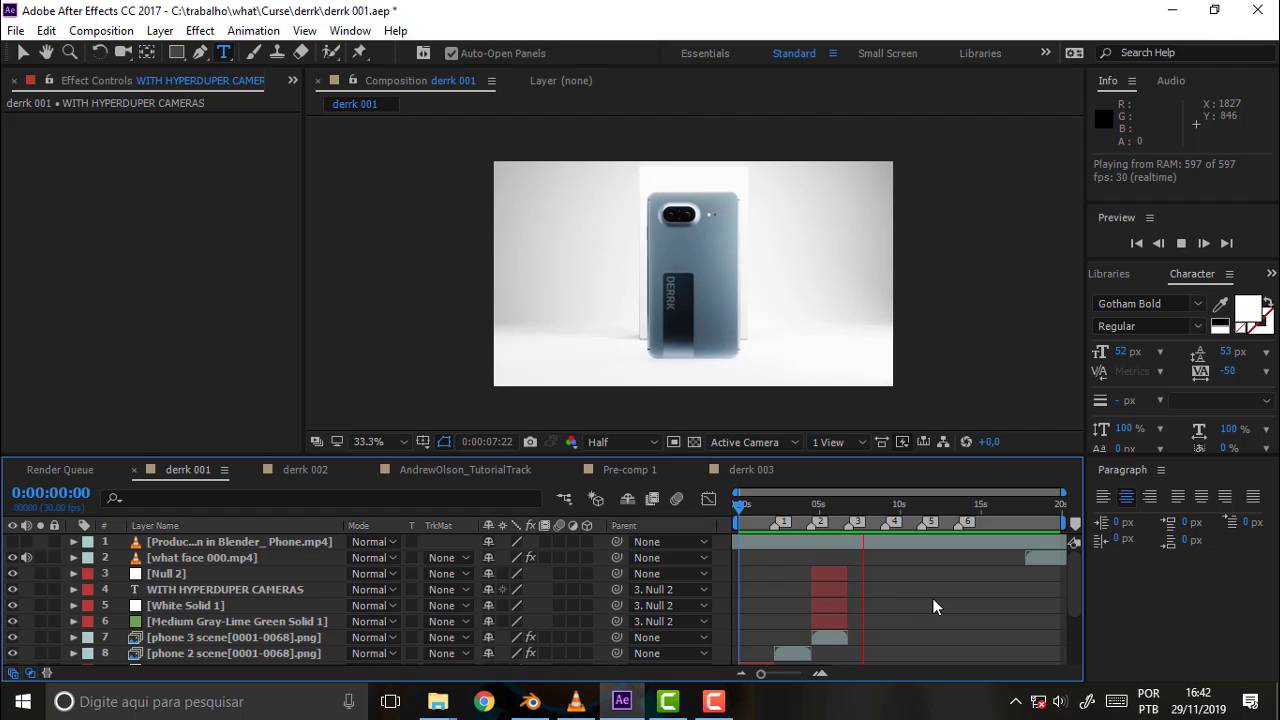
pyautogui.moveTo(878, 508); pyautogui.dragTo(804, 506)
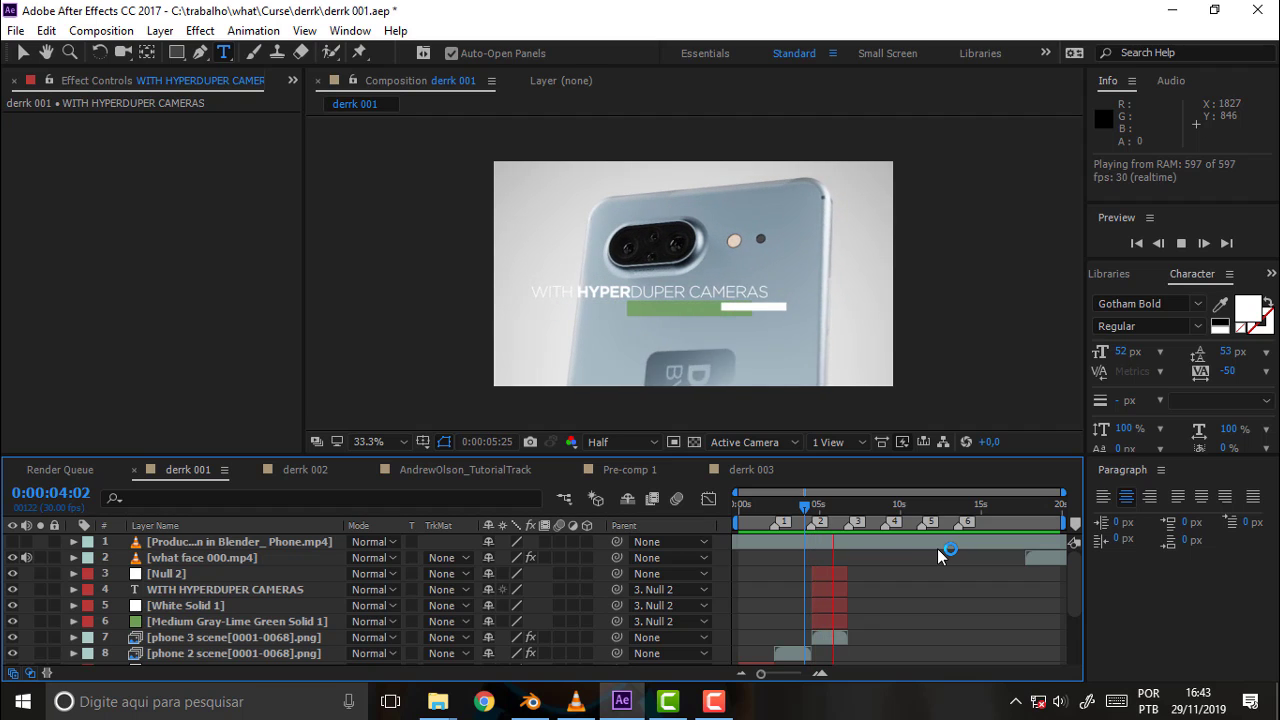
pyautogui.press('space')
pyautogui.moveTo(841, 508); pyautogui.dragTo(811, 504)
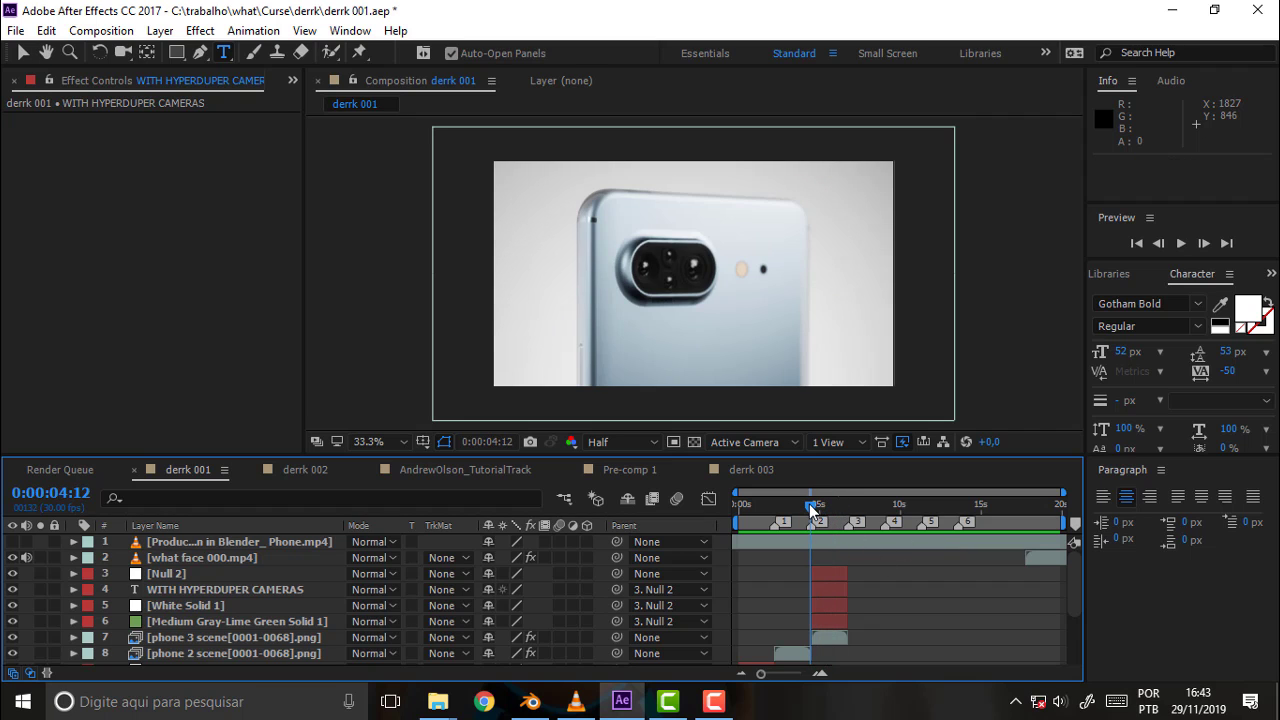
pyautogui.moveTo(811, 504); pyautogui.dragTo(737, 504)
pyautogui.press('space')
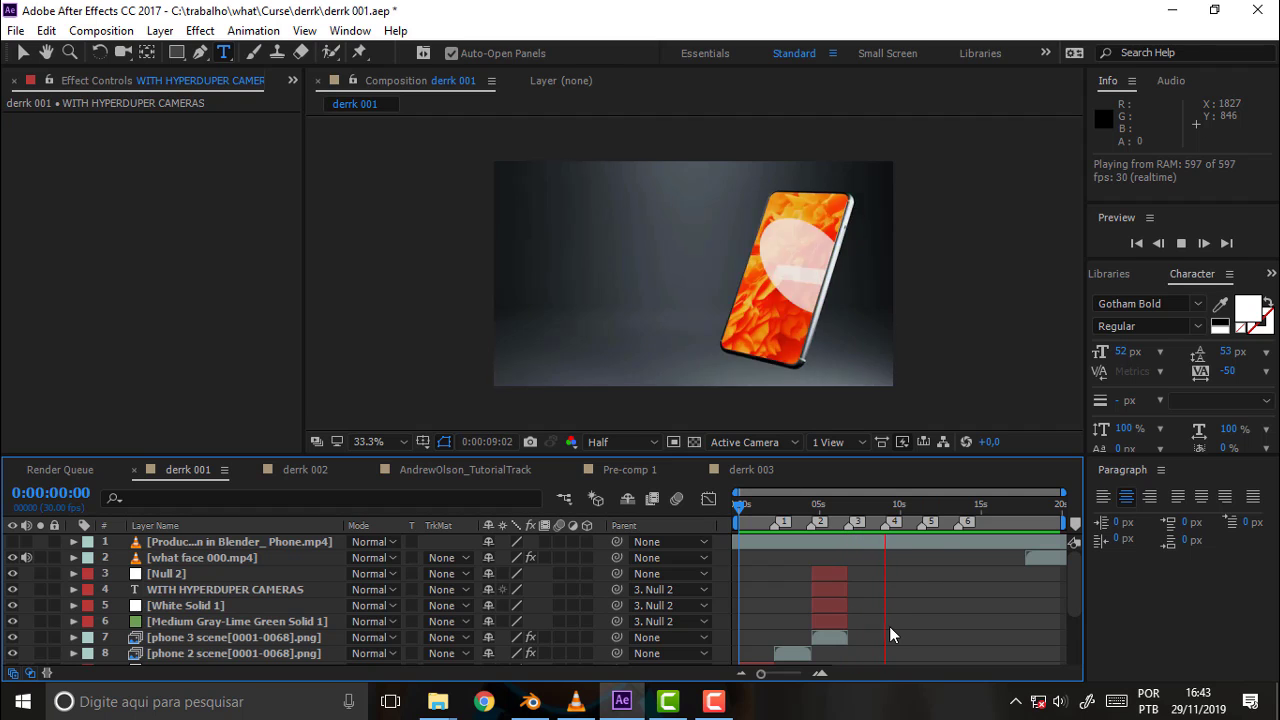
pyautogui.press('space')
pyautogui.moveTo(890, 510); pyautogui.dragTo(851, 513)
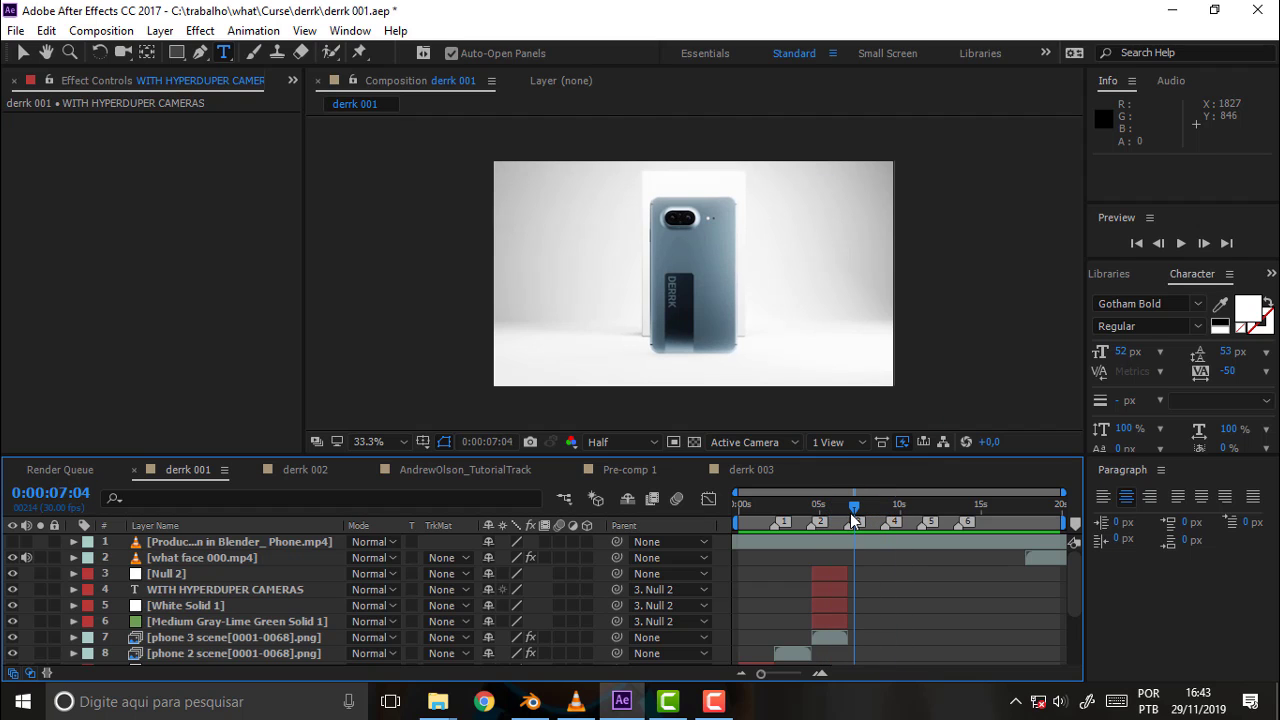
# Show the File menu's Save As options for saving the derrk 001 project under a new name or as a copy
pyautogui.click(713, 710)
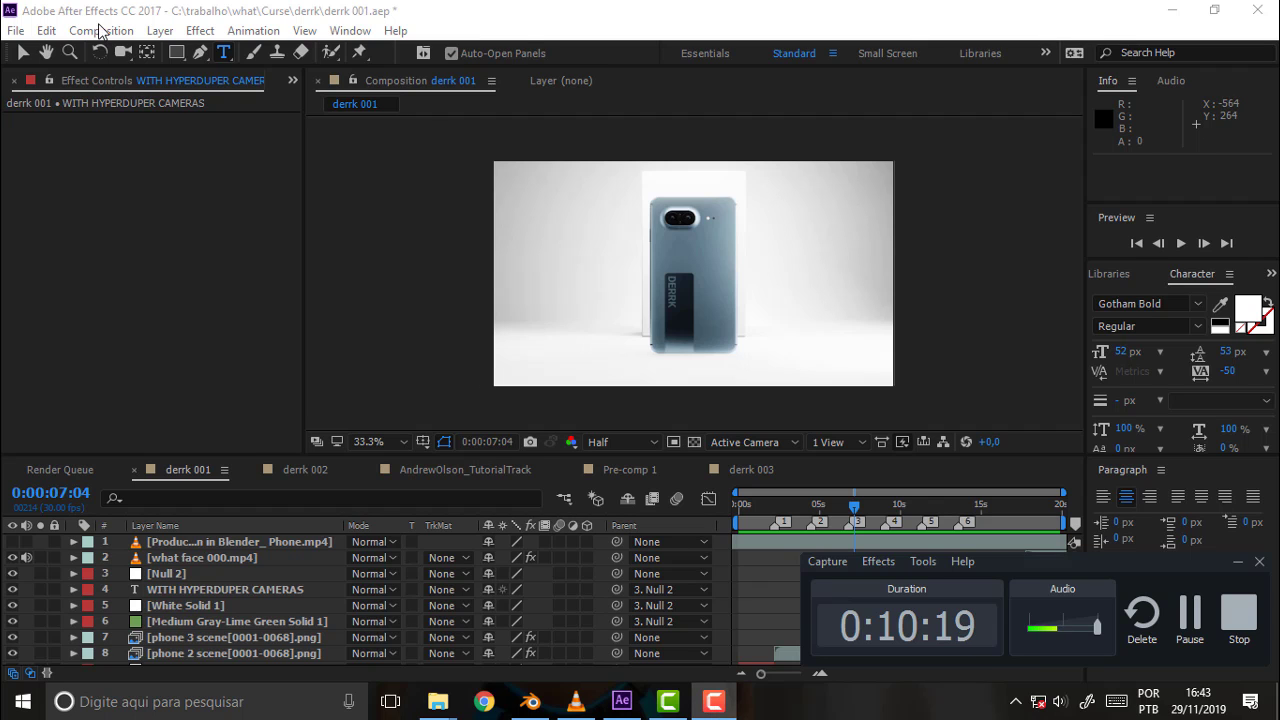
pyautogui.click(17, 31)
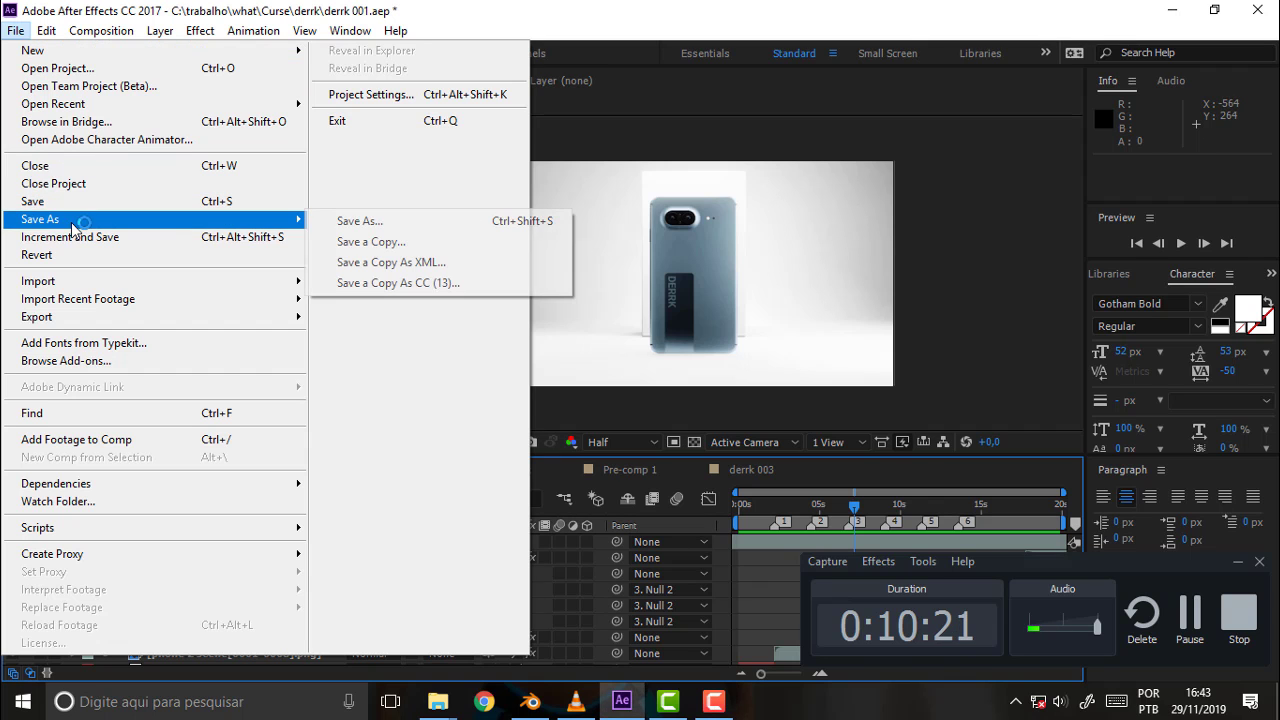